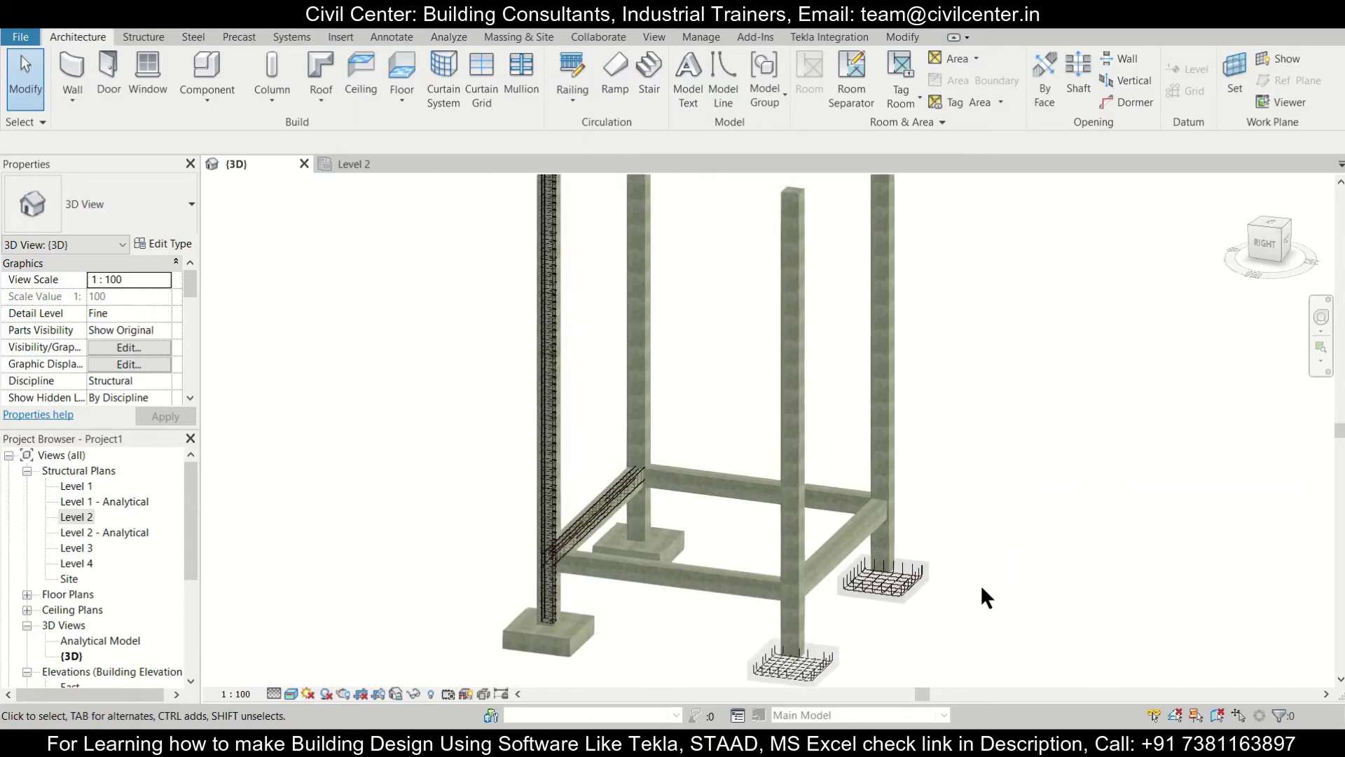
- Centre the structure in the 3D view, then switch to the Level 2 structural plan
{"action": "scroll", "coordinate": [981, 589], "scroll_direction": "up", "scroll_amount": 2}
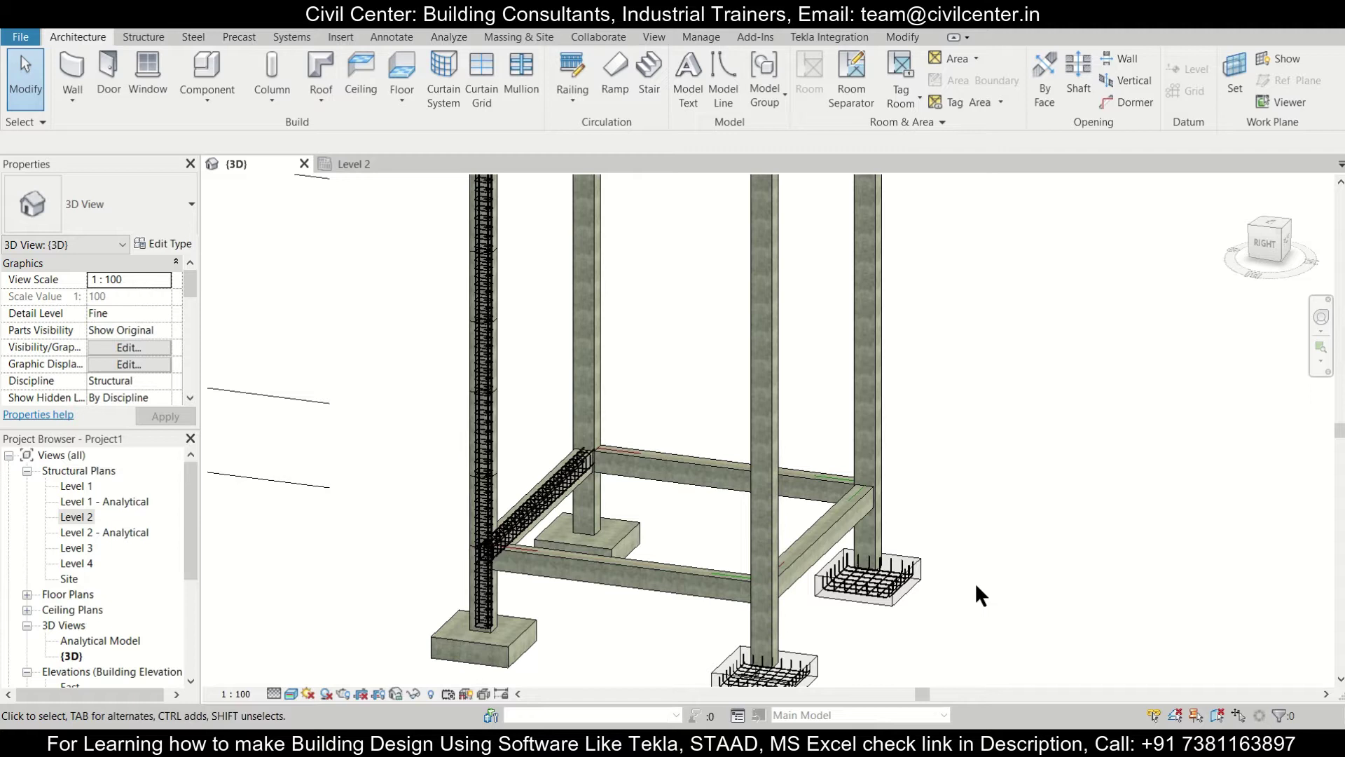
{"action": "scroll", "coordinate": [974, 582], "scroll_direction": "up", "scroll_amount": 3}
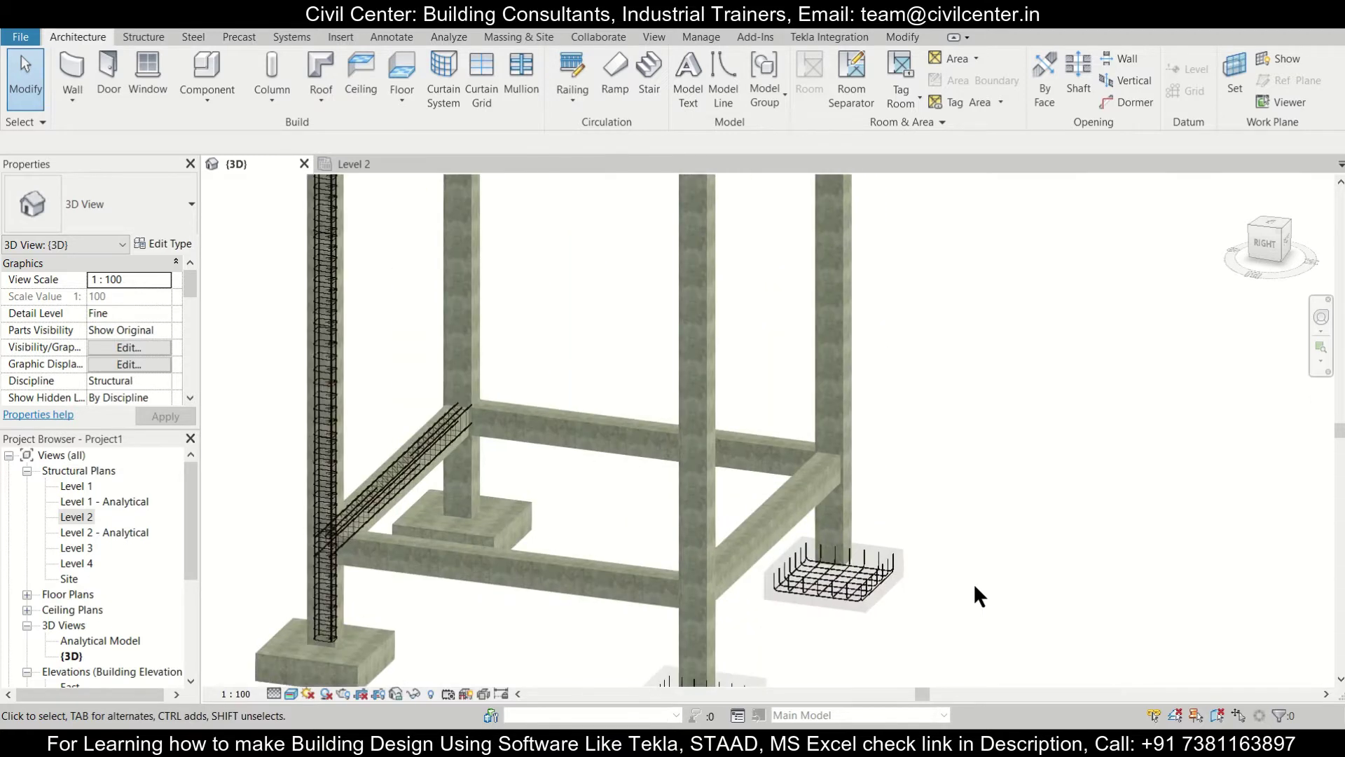
{"action": "middle_click_drag", "start_coordinate": [910, 594], "coordinate": [975, 594]}
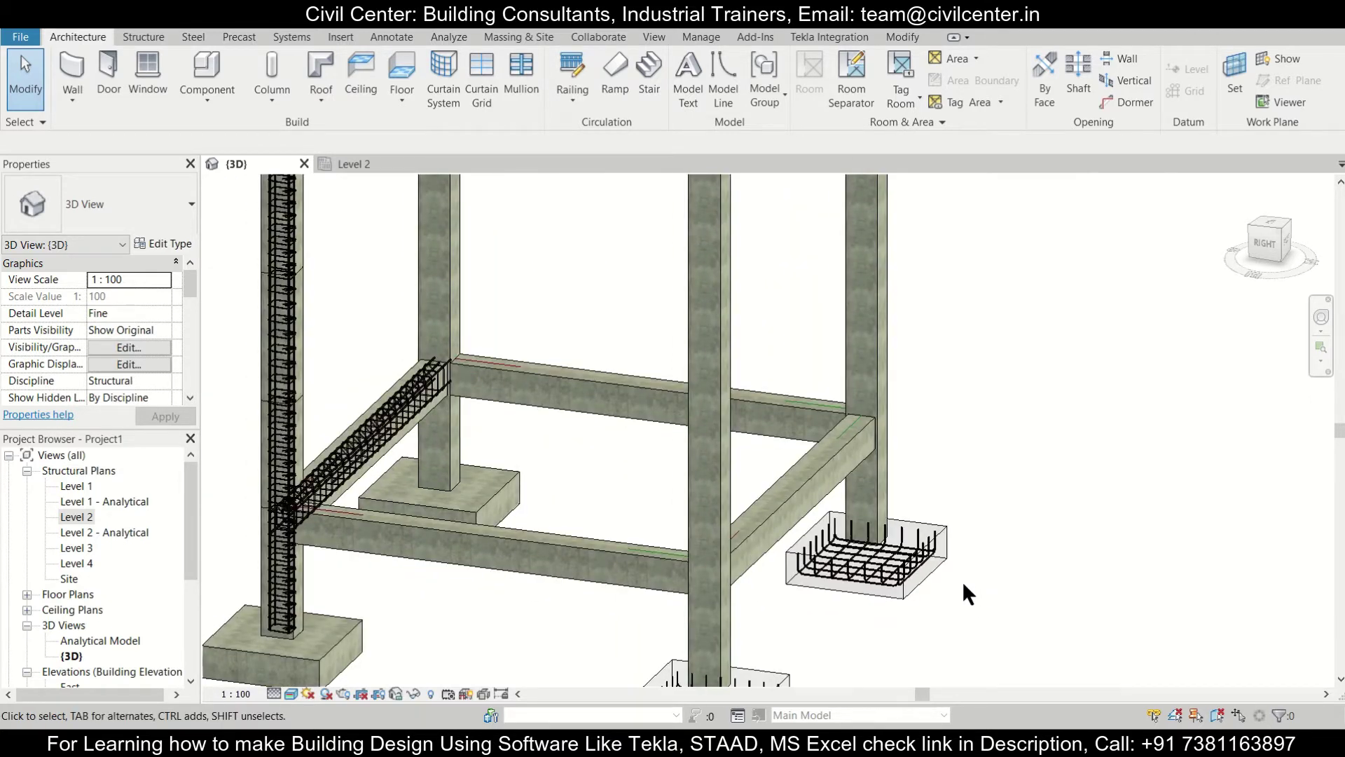
{"action": "scroll", "coordinate": [957, 585], "scroll_direction": "up", "scroll_amount": 2}
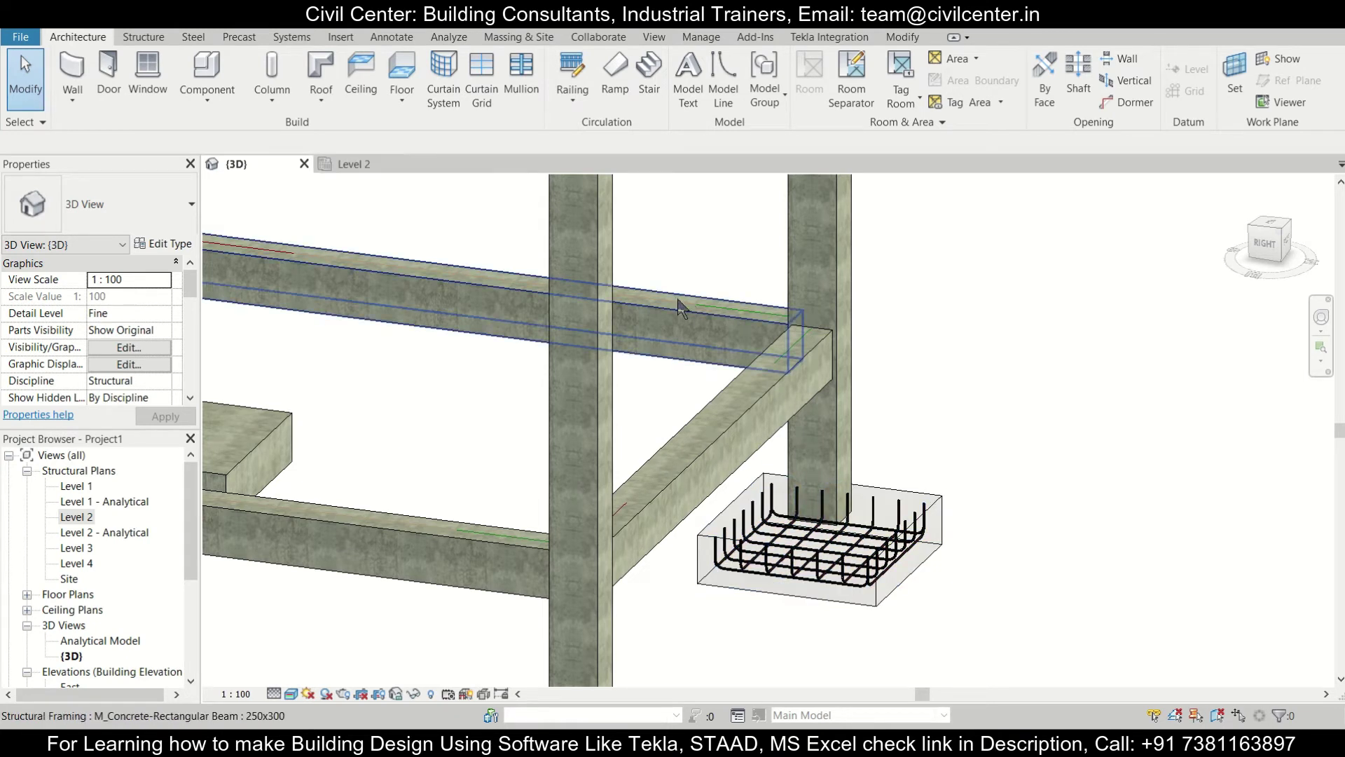
{"action": "left_click", "coordinate": [368, 167]}
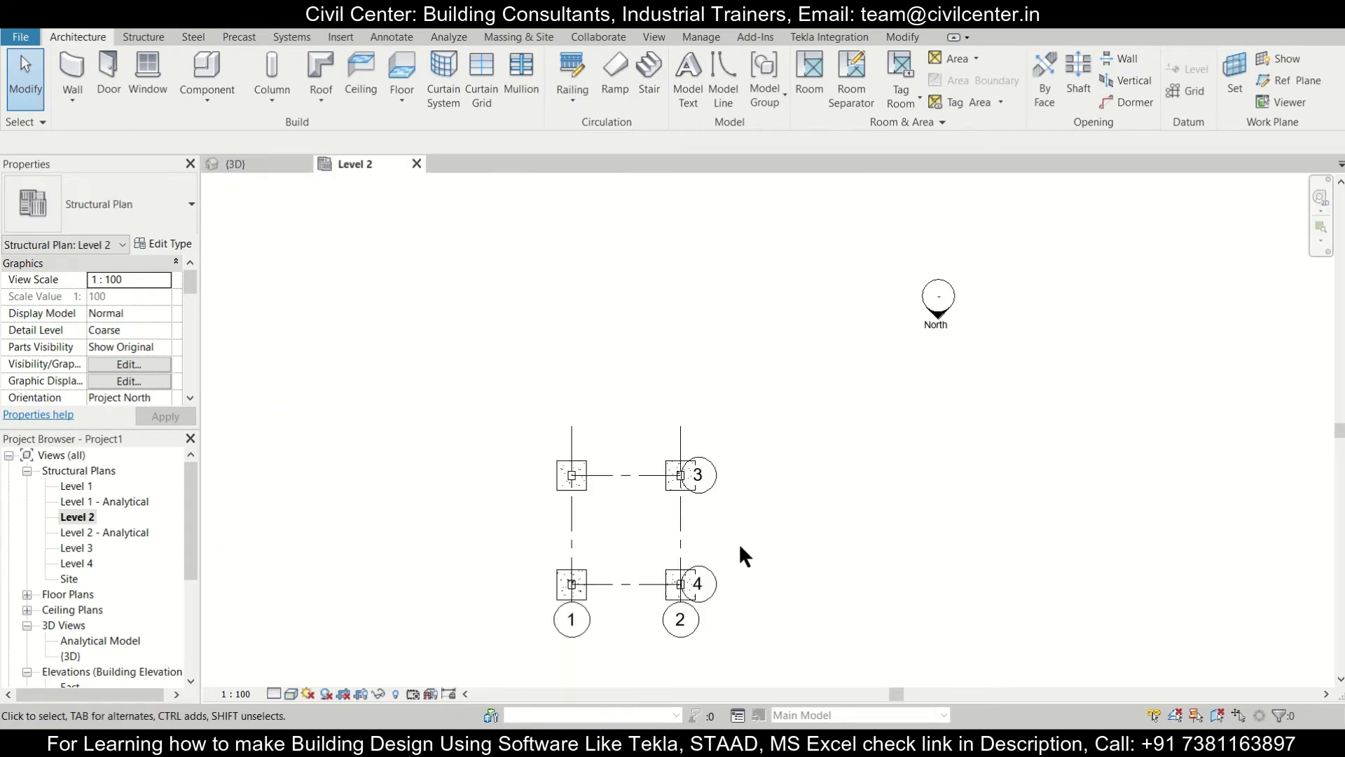
- Draw a vertical section line along grid 2 through the grid 3 column and flip it
{"action": "scroll", "coordinate": [684, 478], "scroll_direction": "up", "scroll_amount": 5}
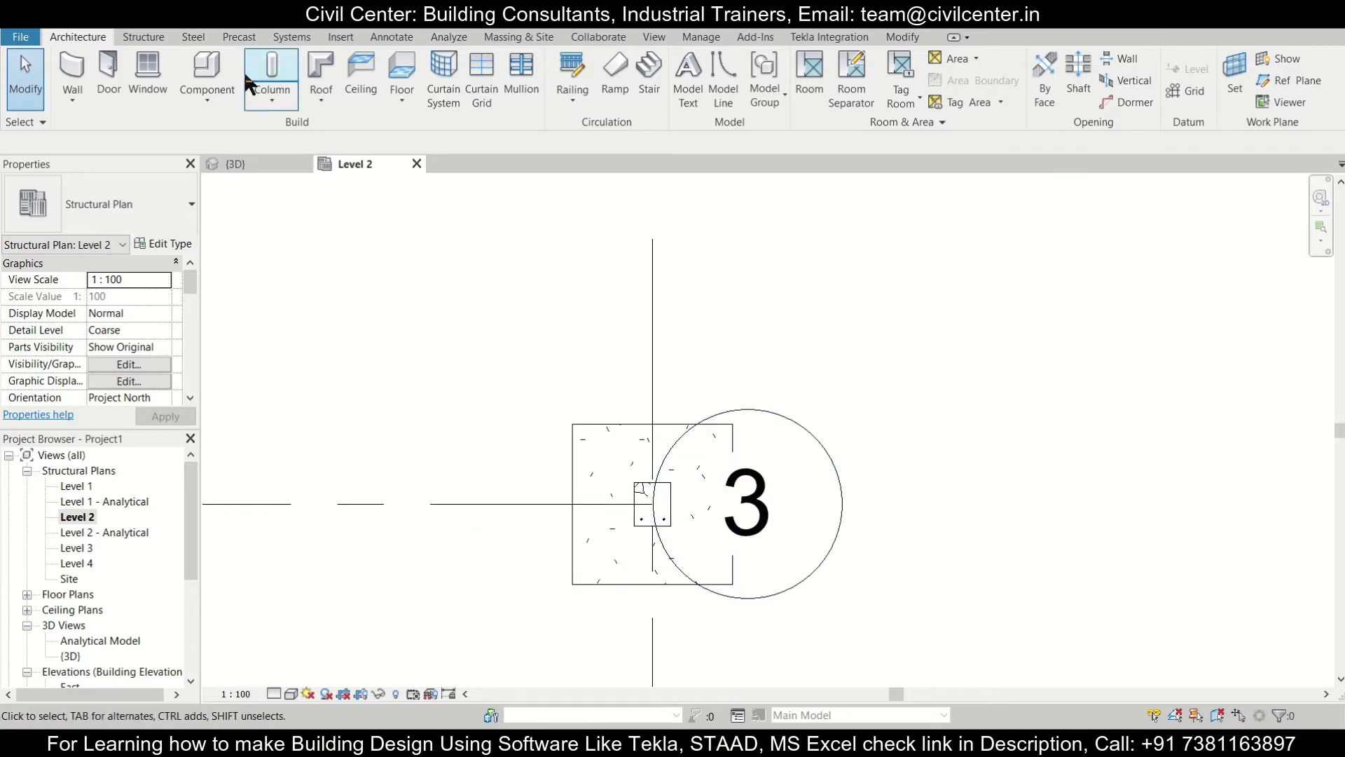
{"action": "left_click", "coordinate": [656, 36]}
{"action": "left_click", "coordinate": [526, 80]}
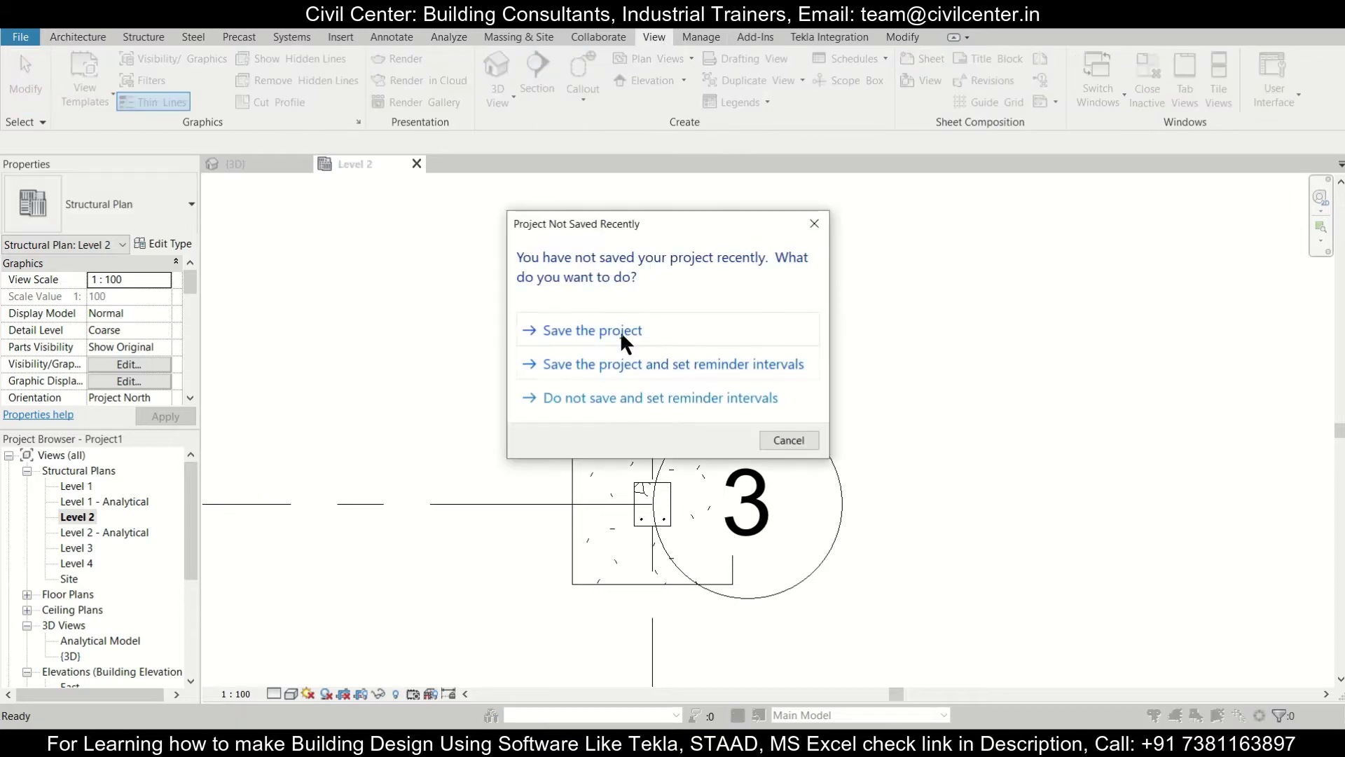
{"action": "left_click", "coordinate": [813, 224]}
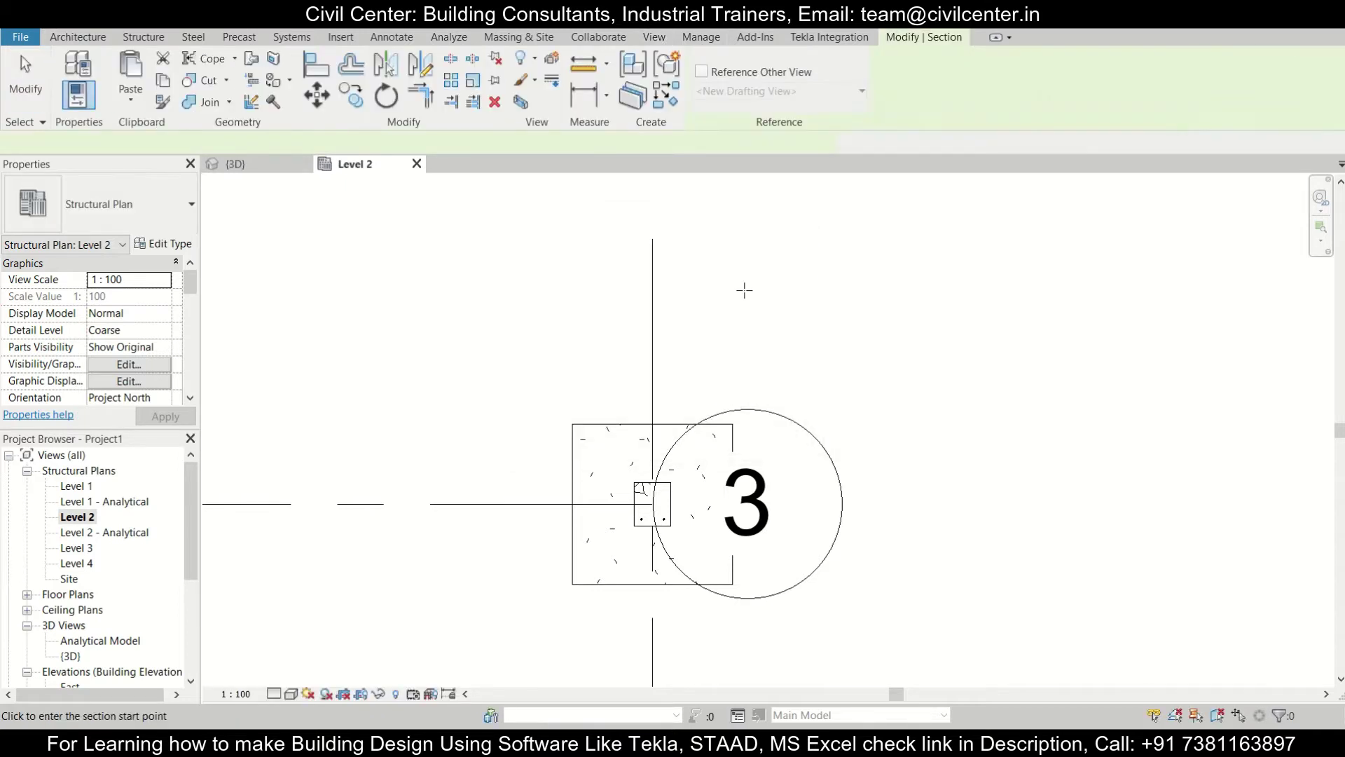
{"action": "left_click", "coordinate": [652, 338]}
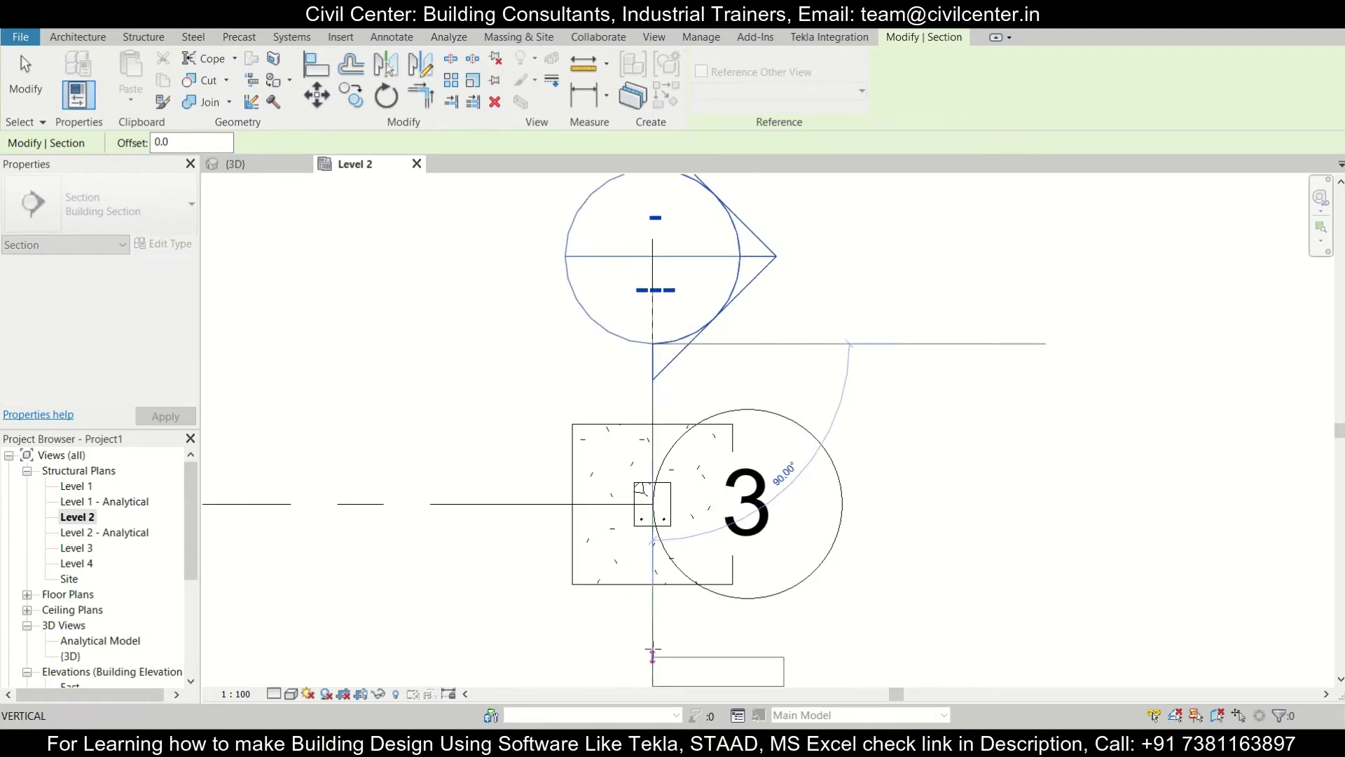
{"action": "left_click", "coordinate": [653, 643]}
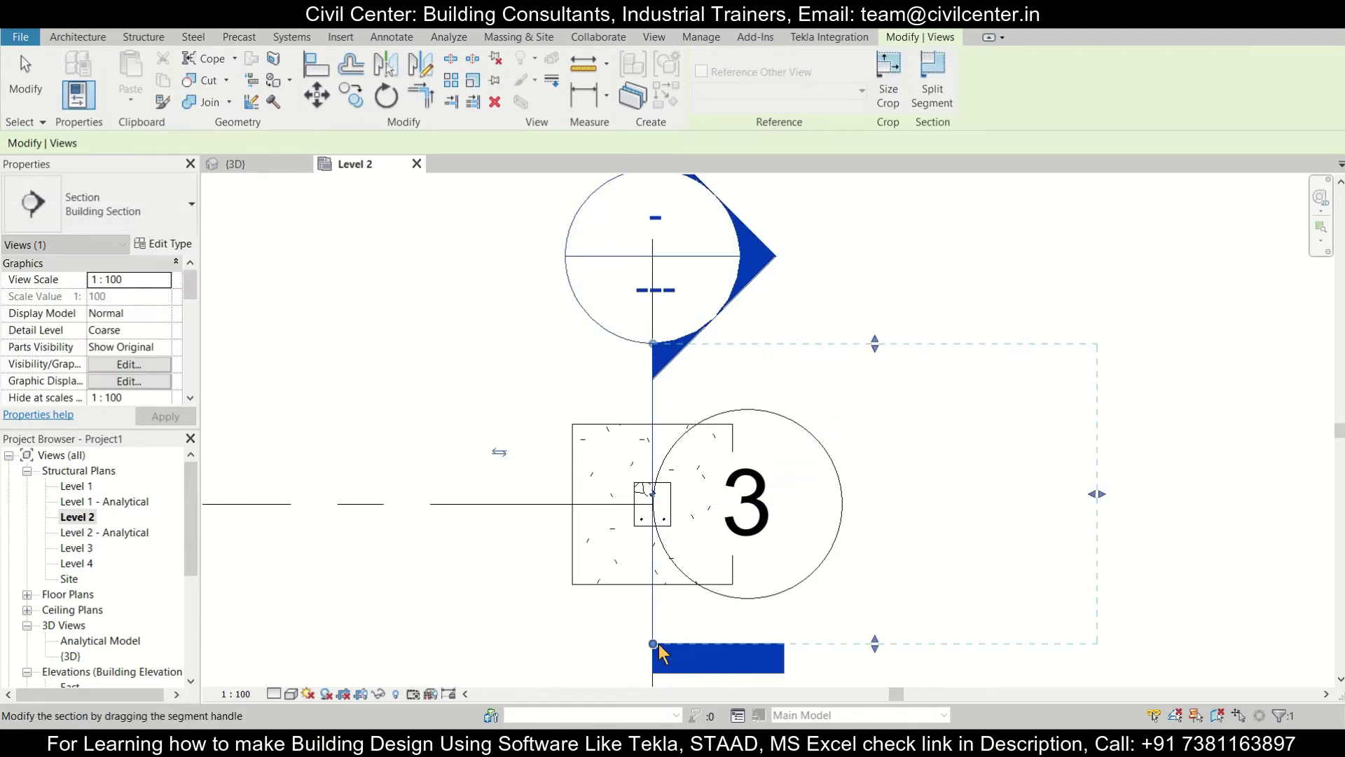
{"action": "scroll", "coordinate": [625, 327], "scroll_direction": "down", "scroll_amount": 1}
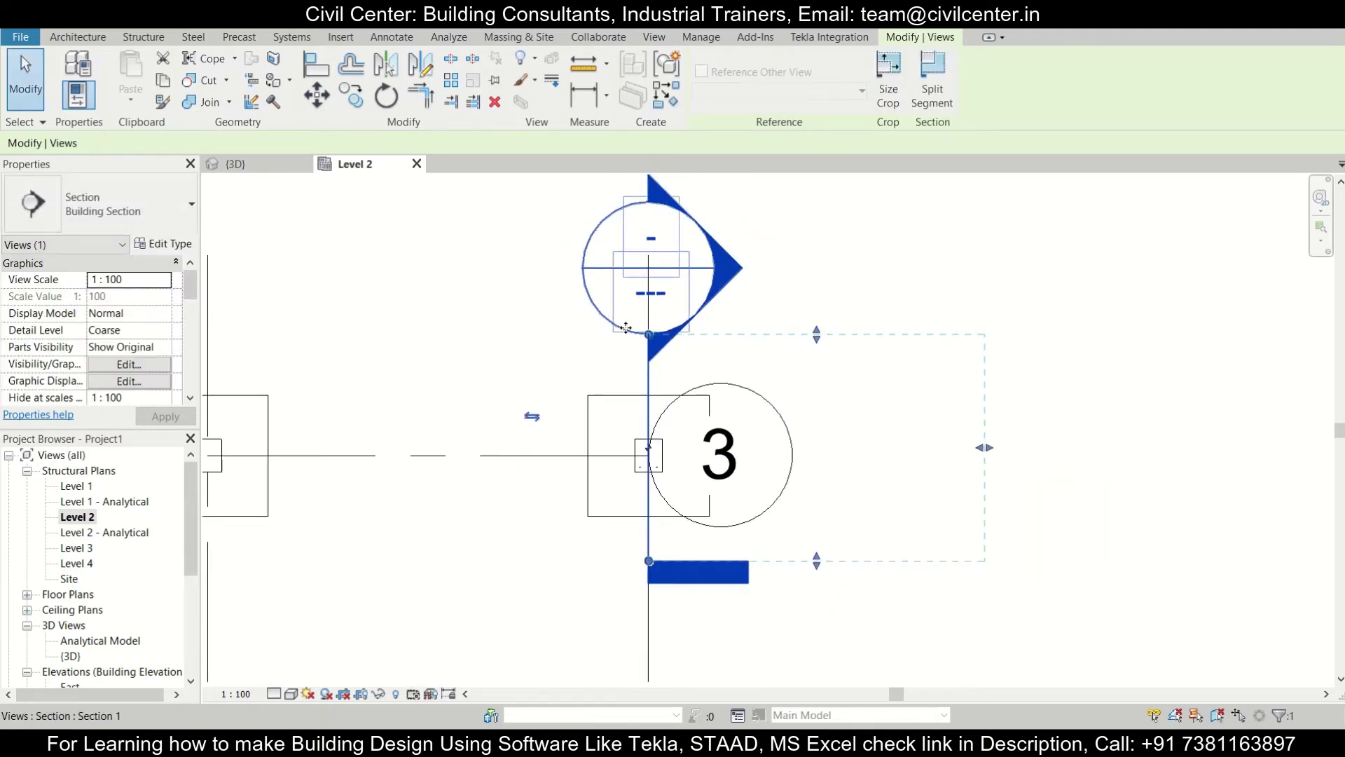
{"action": "left_click", "coordinate": [532, 418]}
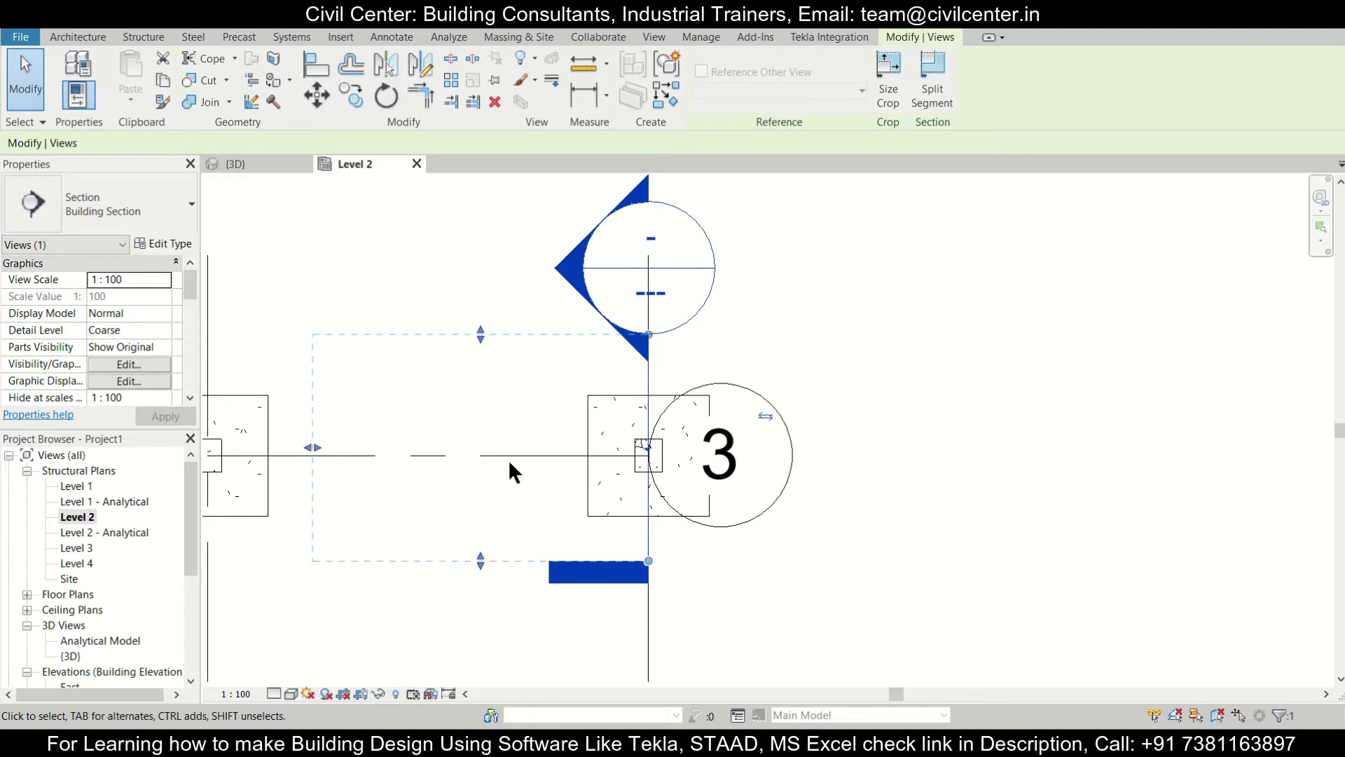
{"action": "left_click", "coordinate": [431, 248]}
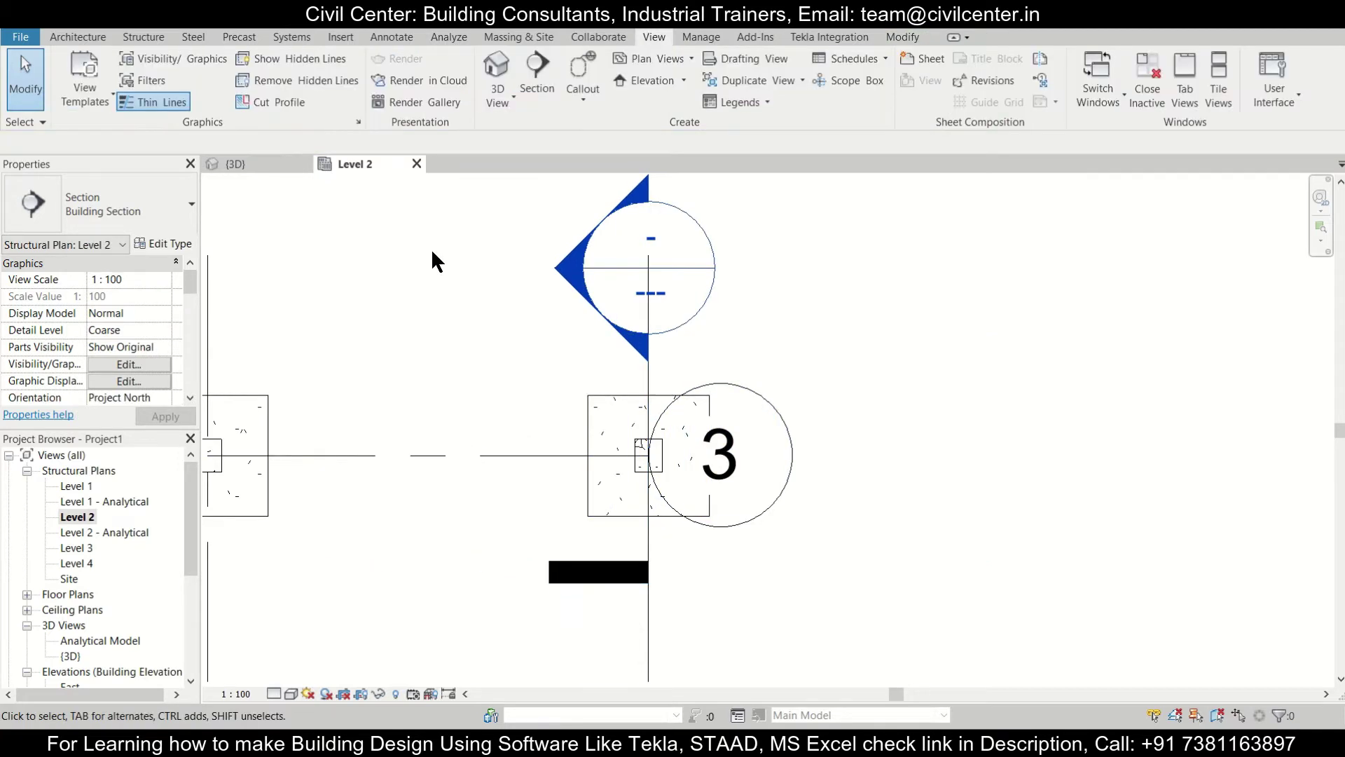
- Open the Section 1 view and zoom in on the column footing
{"action": "double_click", "coordinate": [570, 270]}
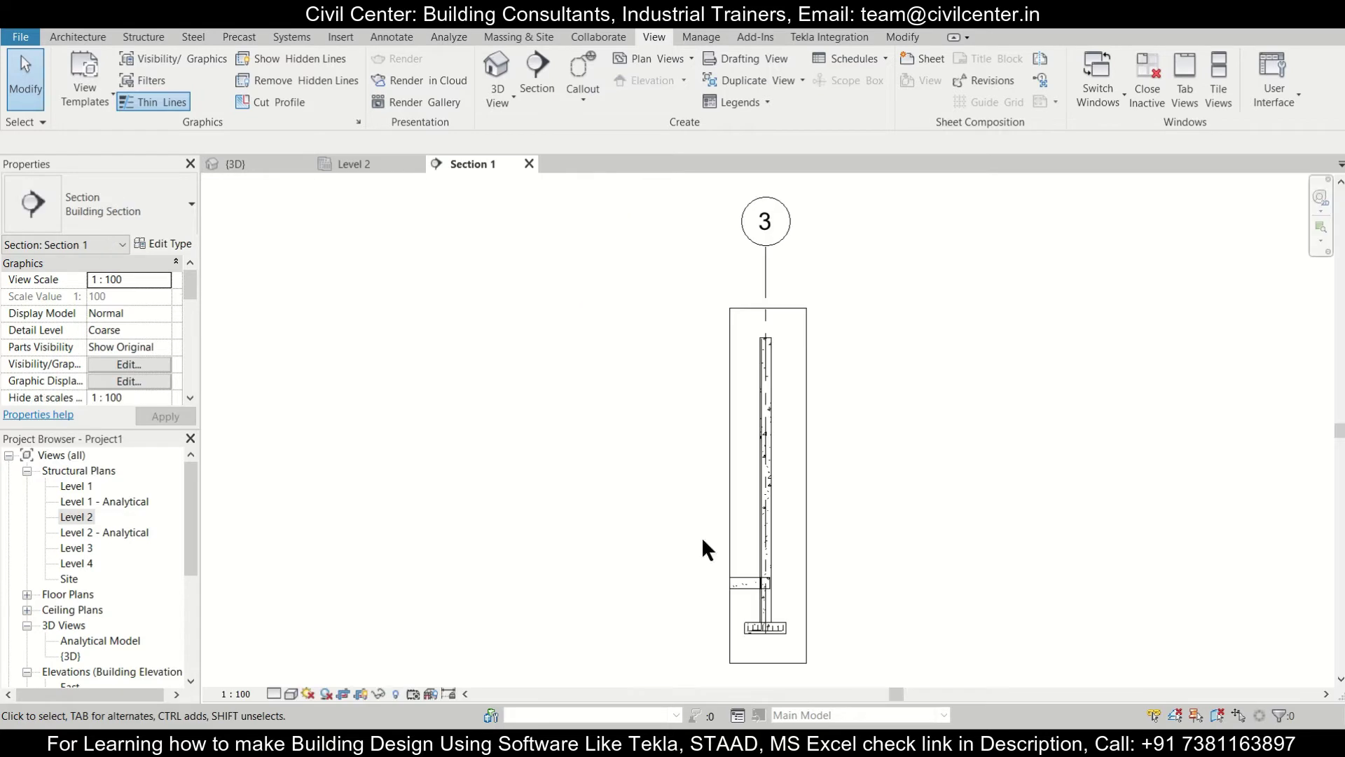
{"action": "scroll", "coordinate": [782, 626], "scroll_direction": "up", "scroll_amount": 6}
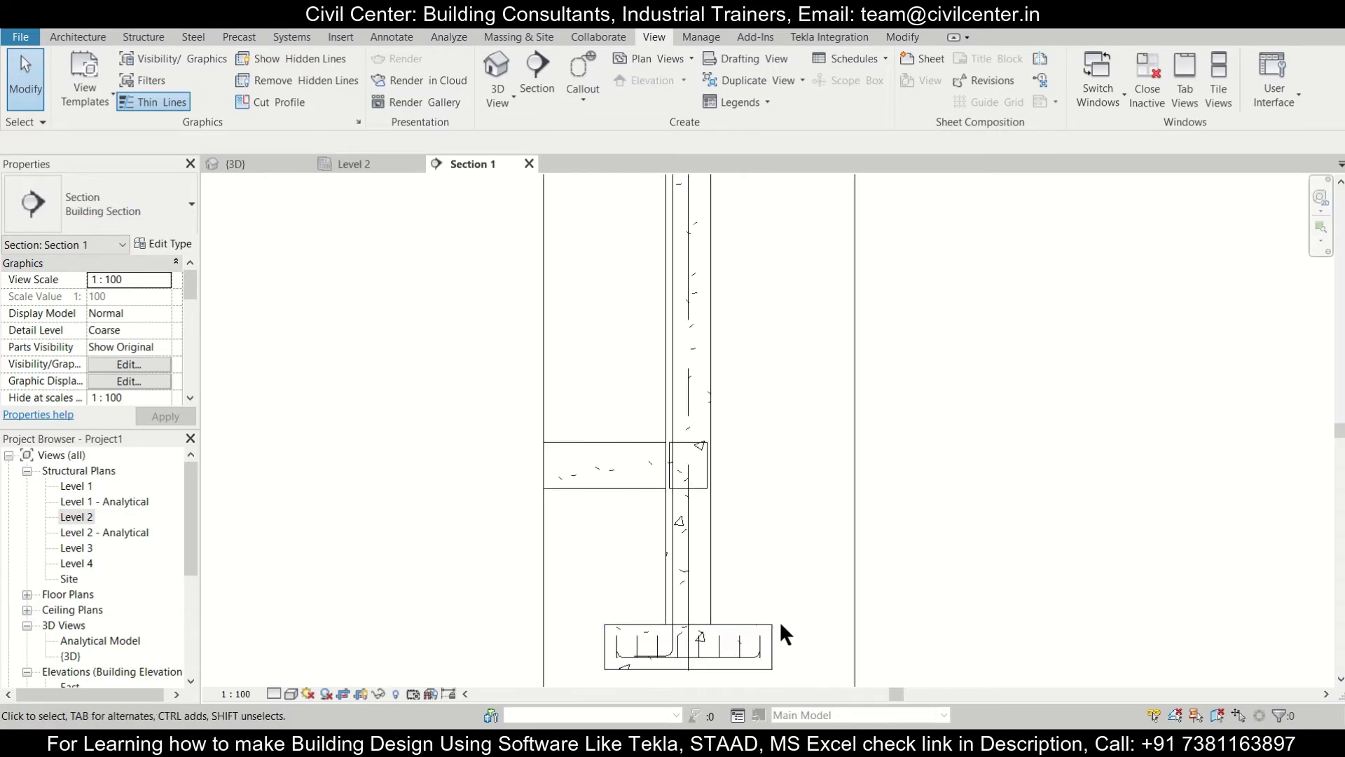
{"action": "scroll", "coordinate": [751, 515], "scroll_direction": "up", "scroll_amount": 2}
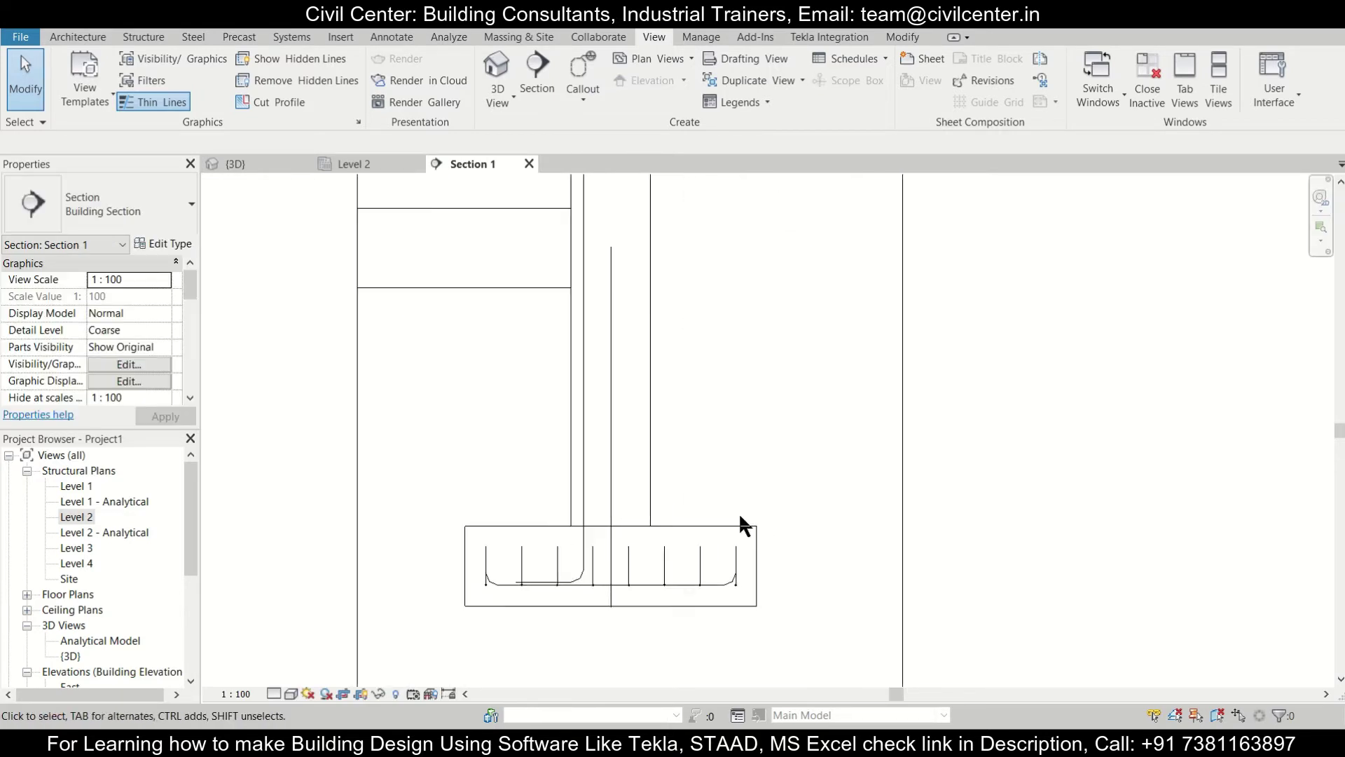
- Inspect the existing 16 mm M_17A footing bar, then begin placing new rebar
{"action": "left_click", "coordinate": [581, 552]}
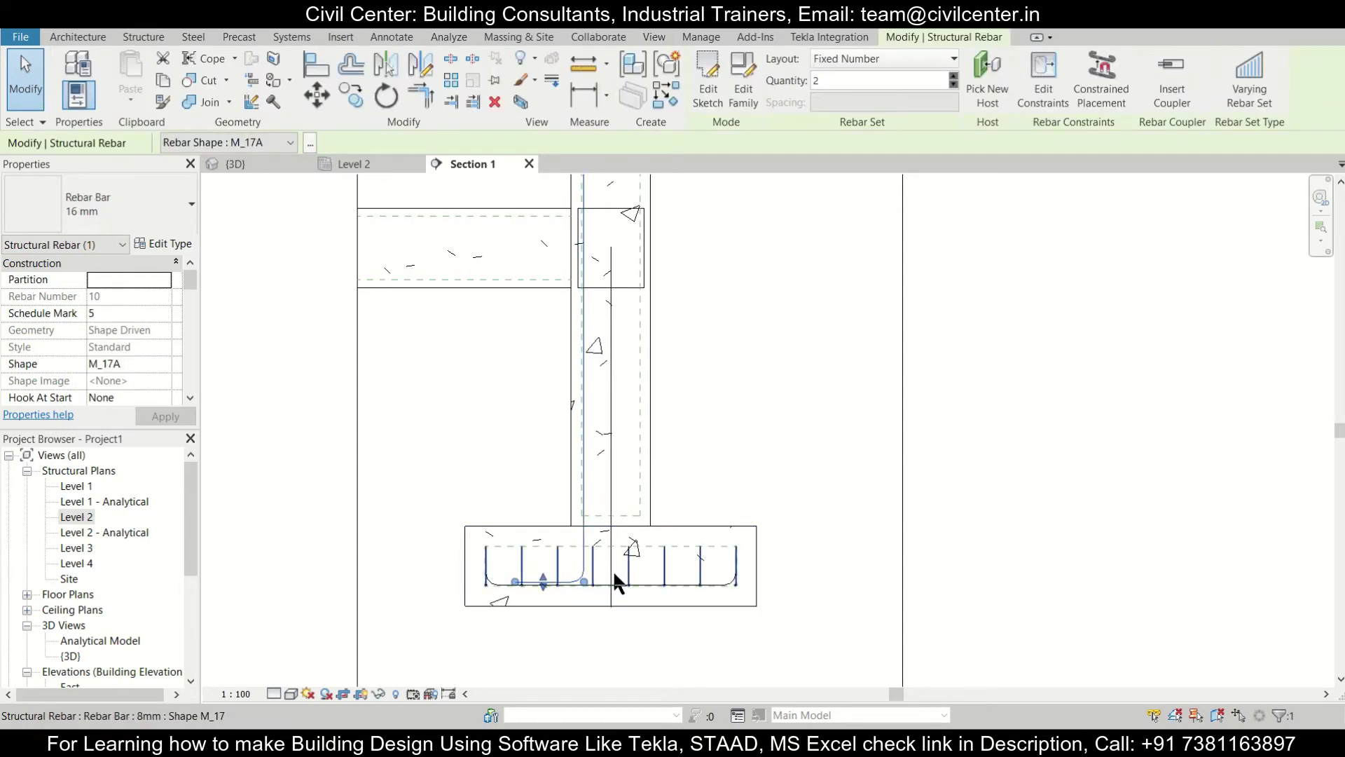
{"action": "scroll", "coordinate": [583, 571], "scroll_direction": "up", "scroll_amount": 1}
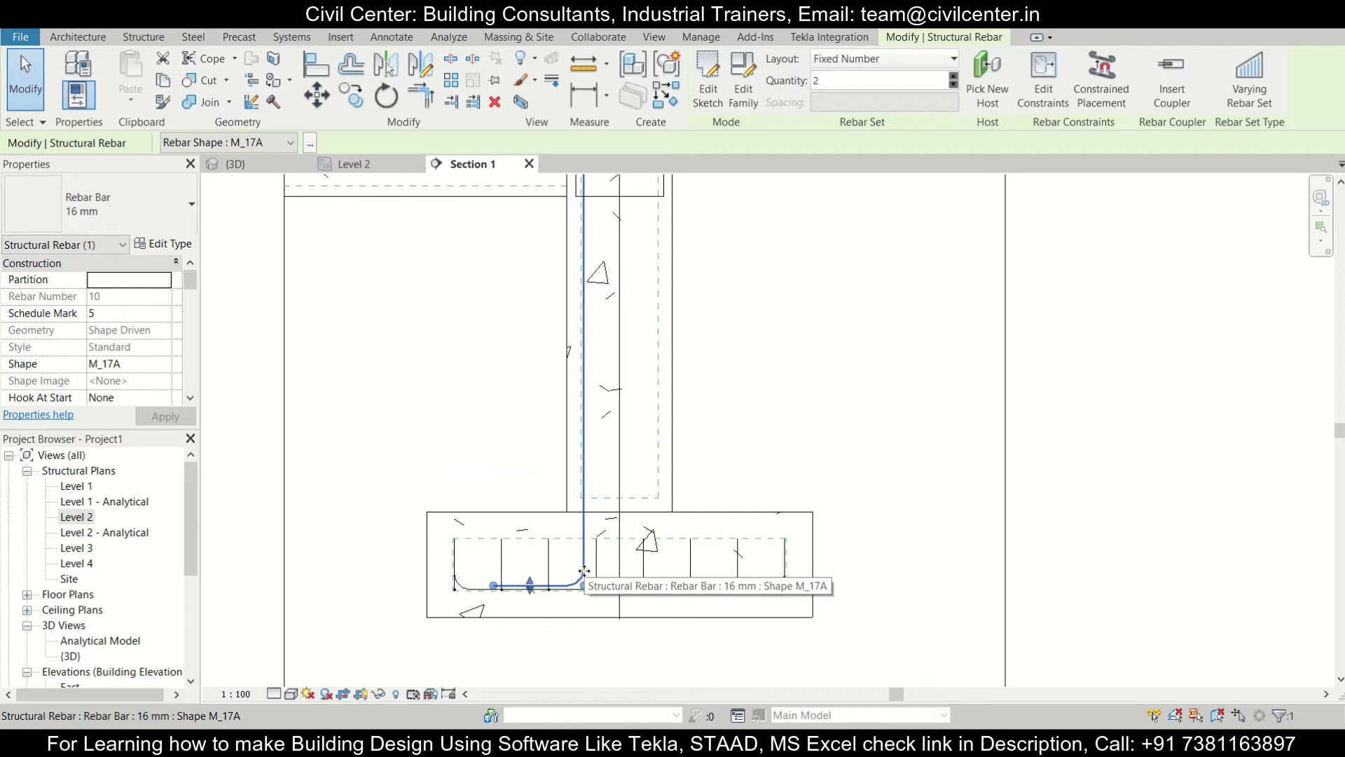
{"action": "key", "text": "Escape"}
{"action": "scroll", "coordinate": [596, 430], "scroll_direction": "down", "scroll_amount": 3}
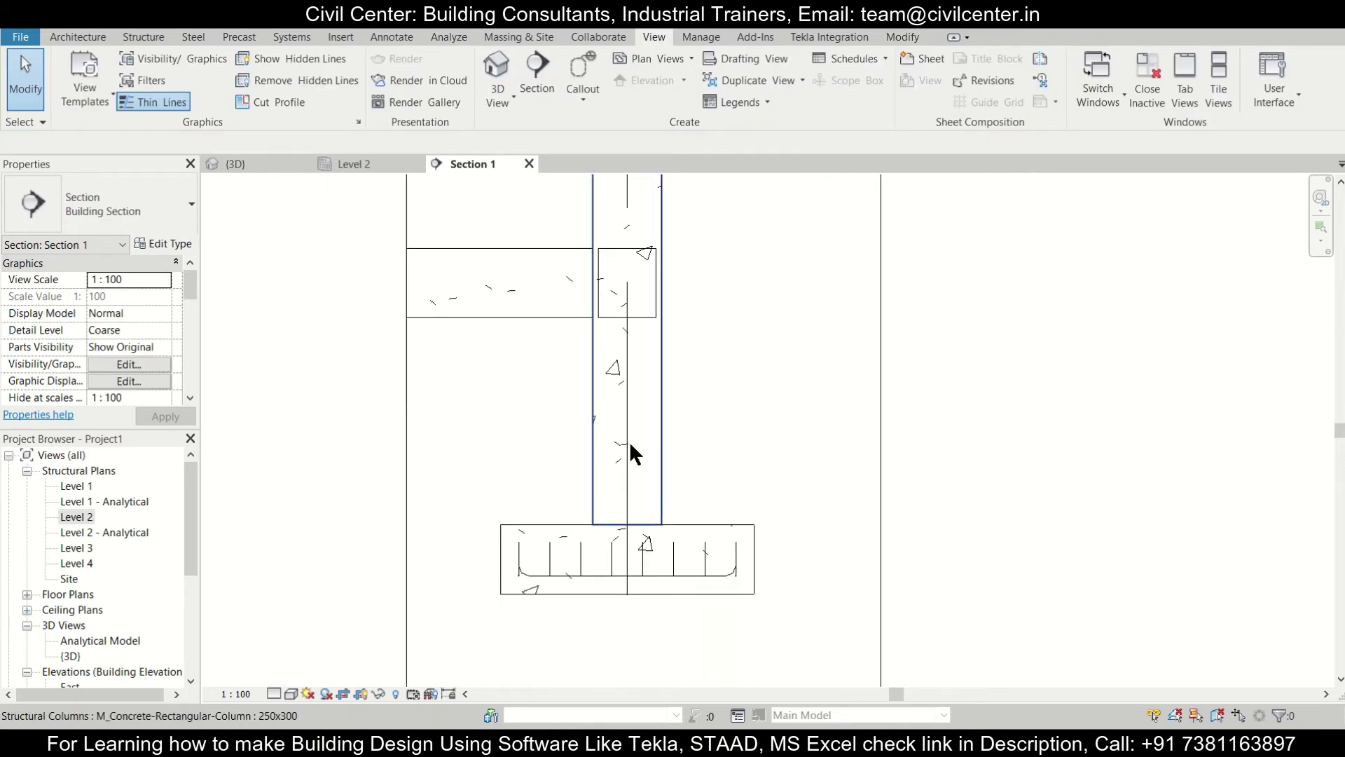
{"action": "left_click", "coordinate": [153, 39]}
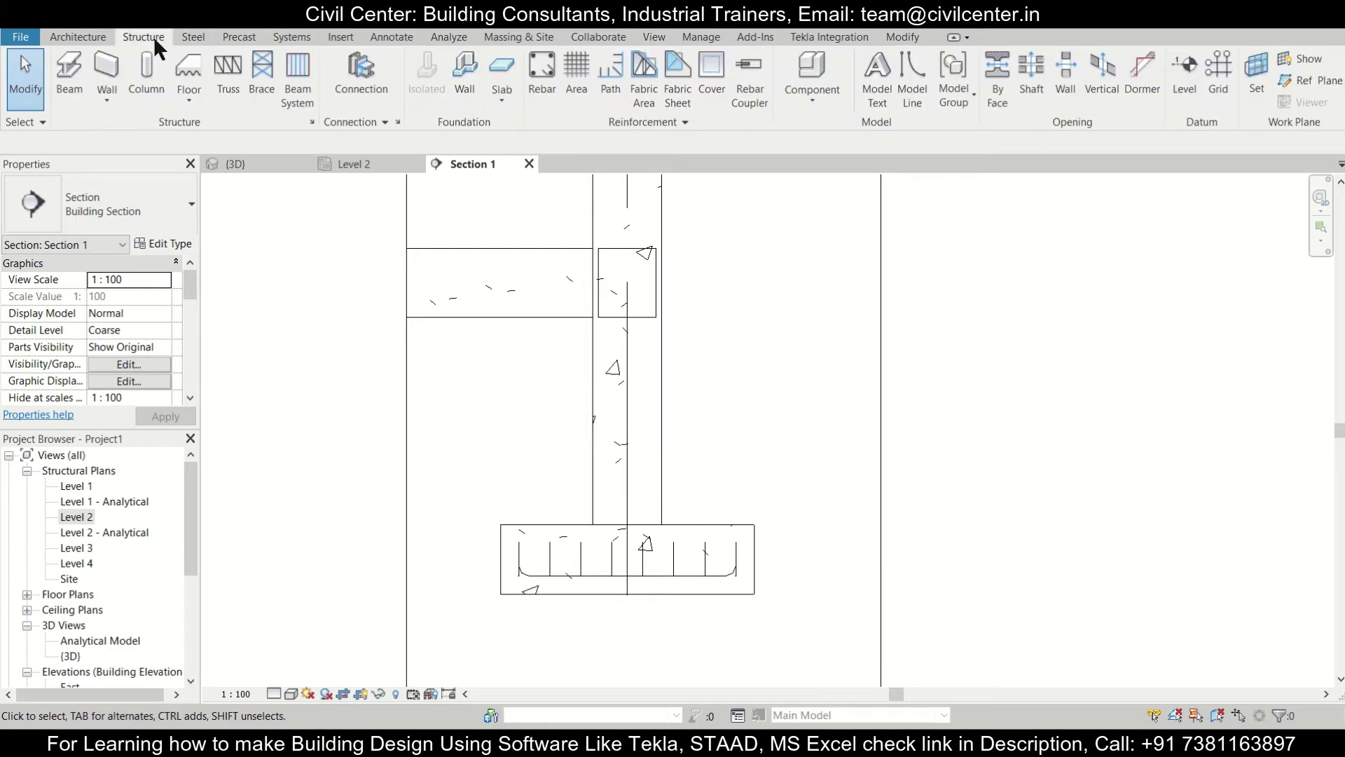
{"action": "left_click", "coordinate": [553, 73]}
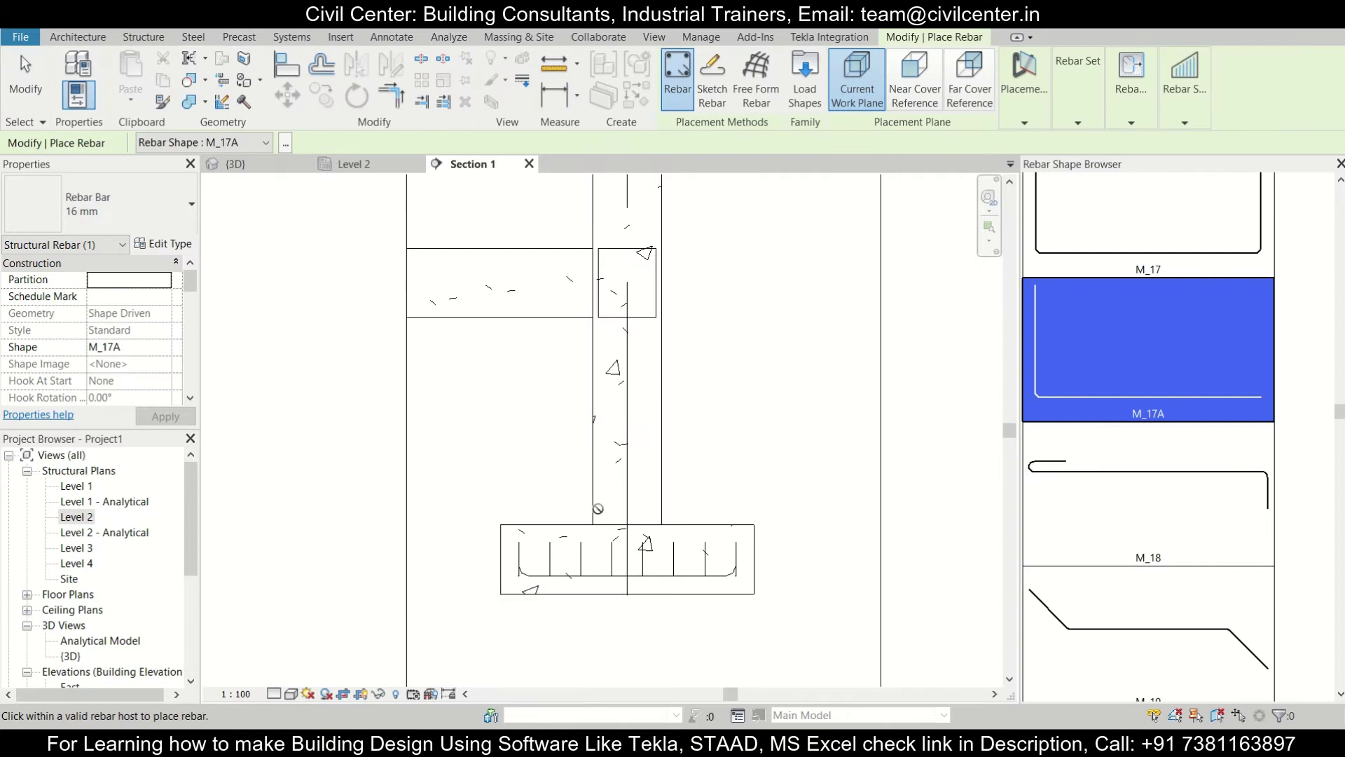
- Choose rebar shape M_00, set placement Perpendicular to Cover, and switch to Sketch Rebar
{"action": "scroll", "coordinate": [1129, 372], "scroll_direction": "up", "scroll_amount": 4}
{"action": "scroll", "coordinate": [1129, 371], "scroll_direction": "down", "scroll_amount": 2}
{"action": "scroll", "coordinate": [1130, 371], "scroll_direction": "up", "scroll_amount": 4}
{"action": "scroll", "coordinate": [1130, 378], "scroll_direction": "up", "scroll_amount": 10}
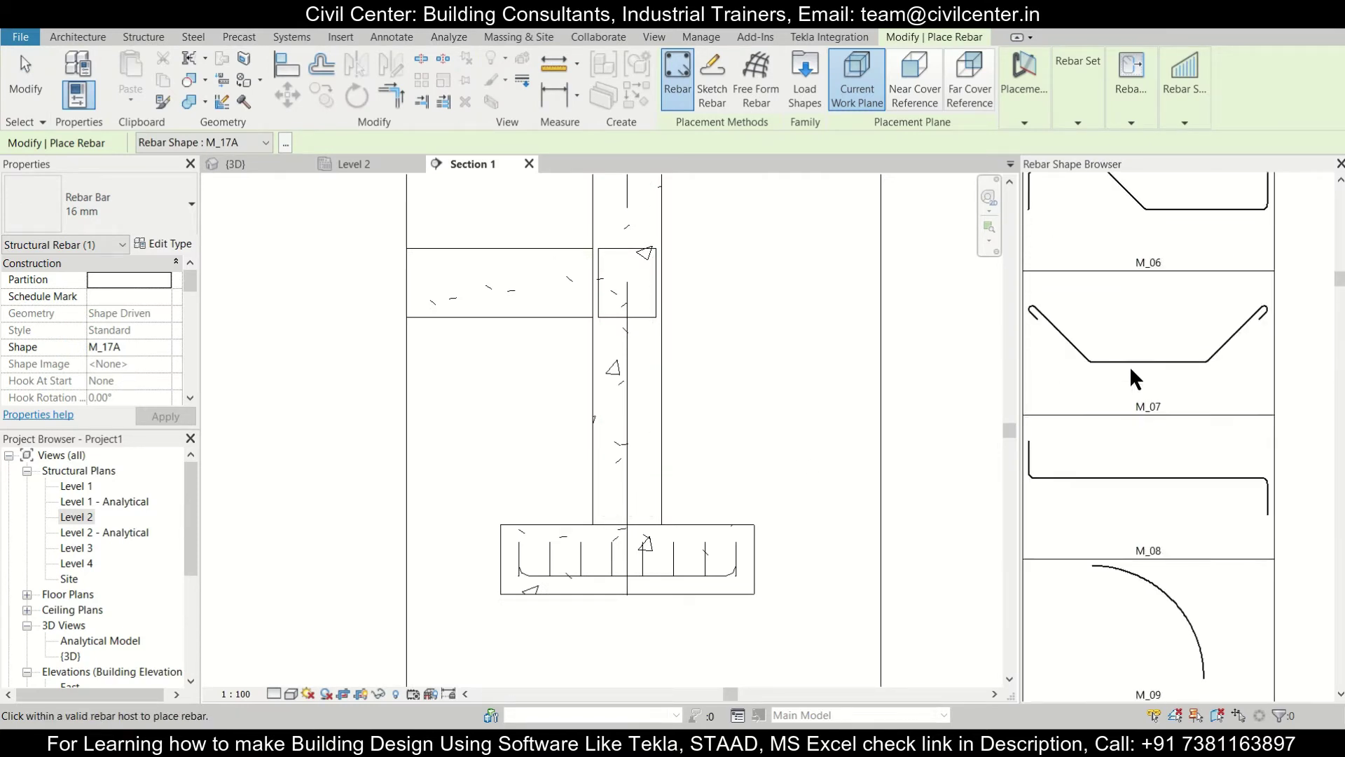
{"action": "scroll", "coordinate": [1131, 370], "scroll_direction": "up", "scroll_amount": 1}
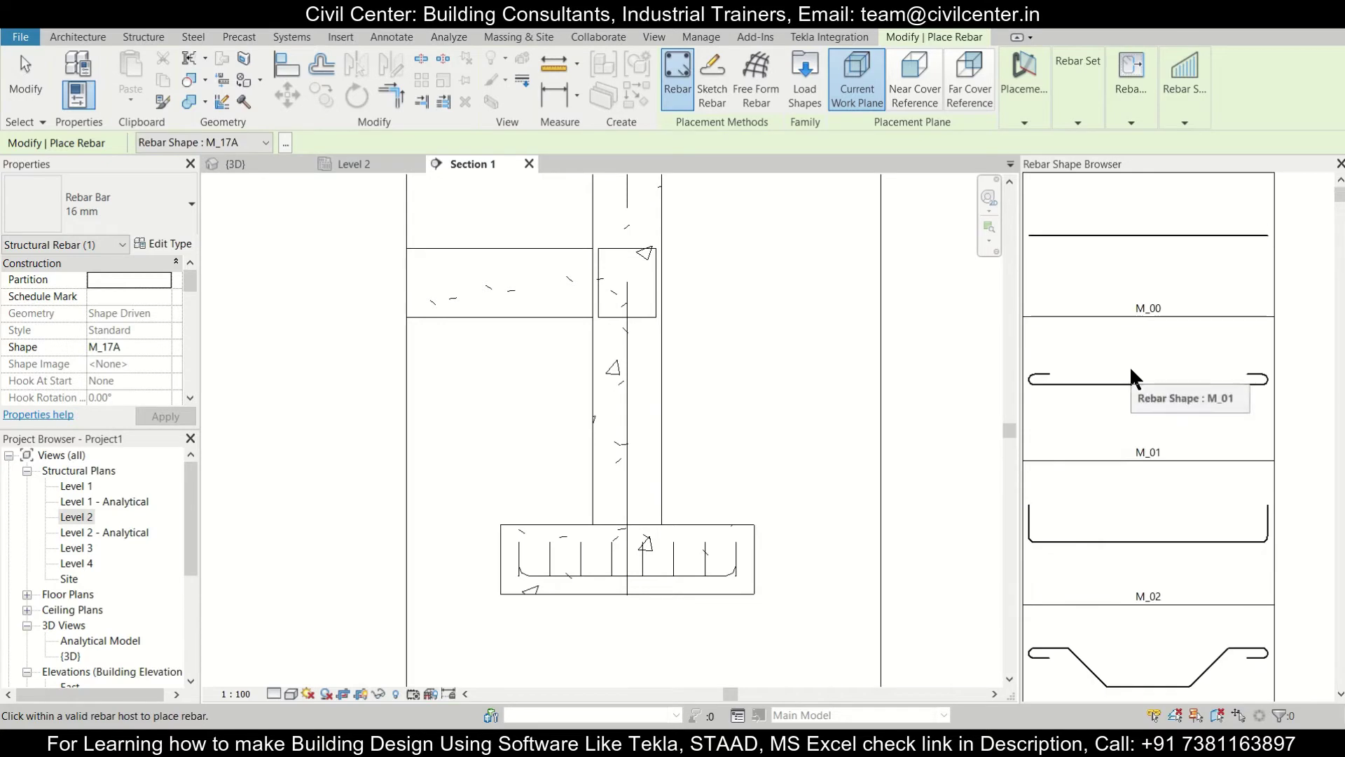
{"action": "left_click", "coordinate": [1166, 250]}
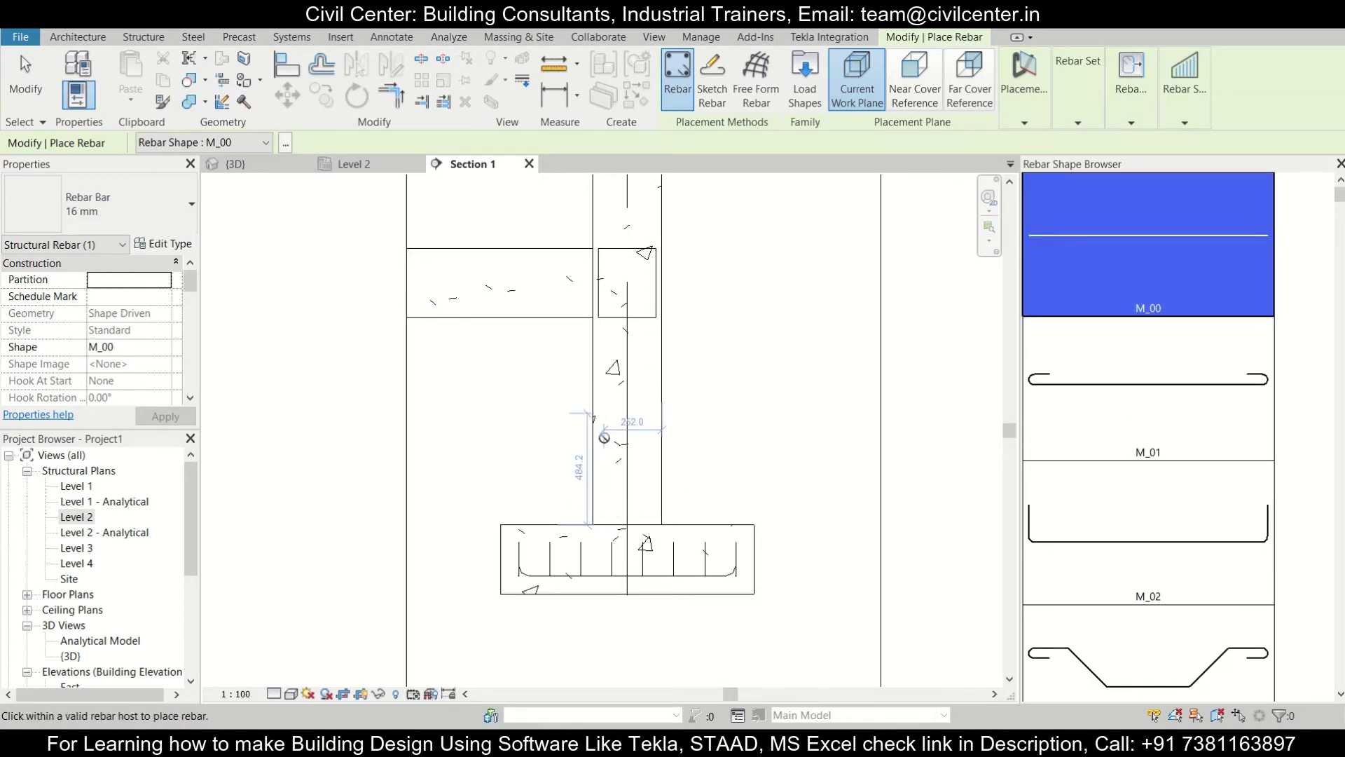
{"action": "left_click", "coordinate": [1023, 85]}
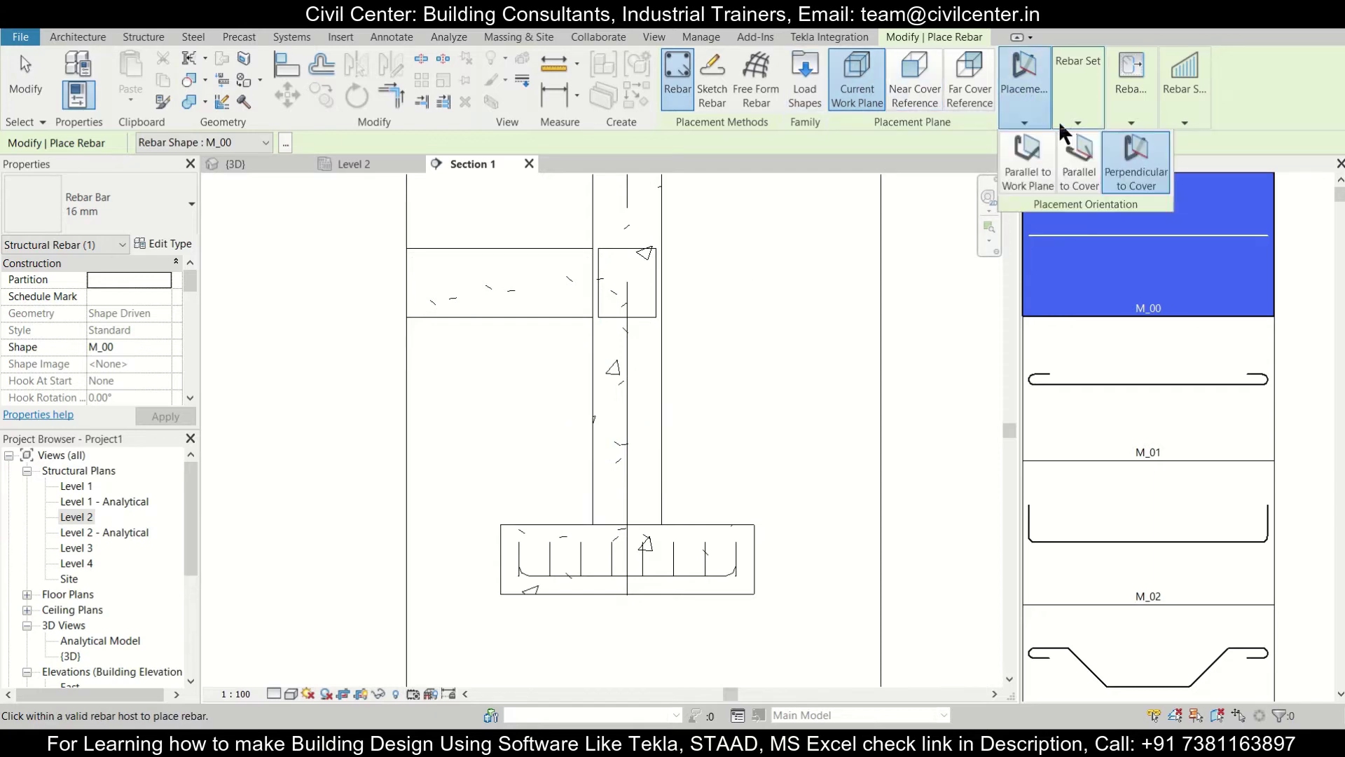
{"action": "left_click", "coordinate": [1138, 166]}
{"action": "left_click", "coordinate": [712, 79]}
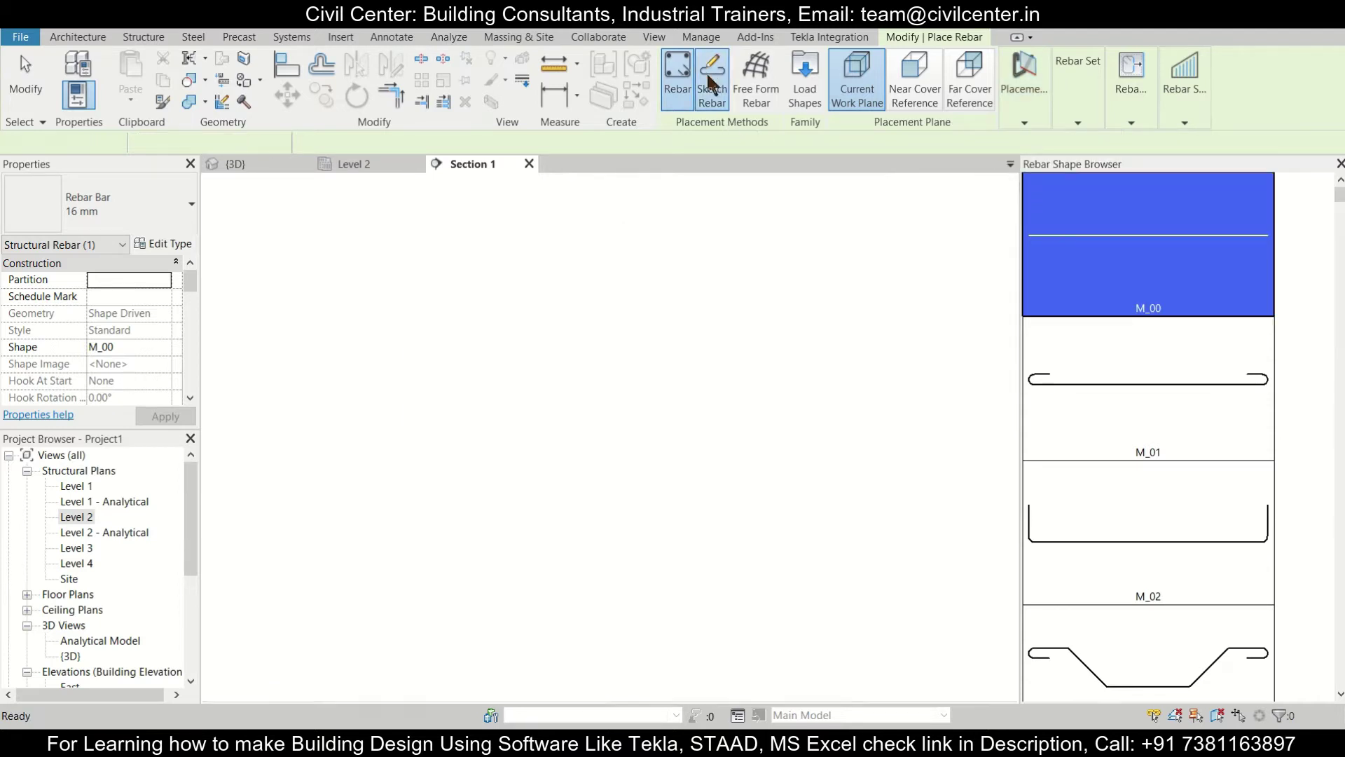
{"action": "scroll", "coordinate": [610, 537], "scroll_direction": "down", "scroll_amount": 2}
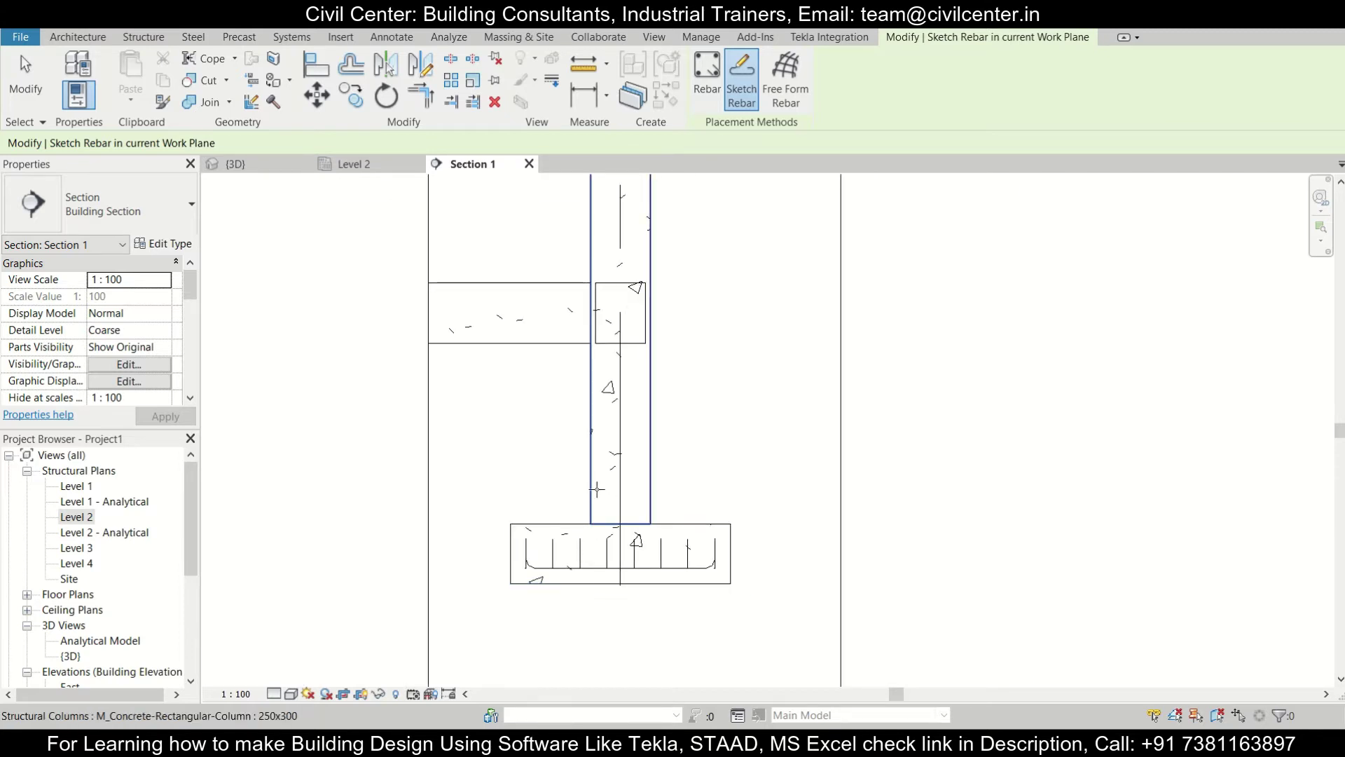
- Pick the column as host and sketch the bar's vertical leg up toward the column top
{"action": "left_click", "coordinate": [597, 489]}
{"action": "scroll", "coordinate": [599, 539], "scroll_direction": "up", "scroll_amount": 2}
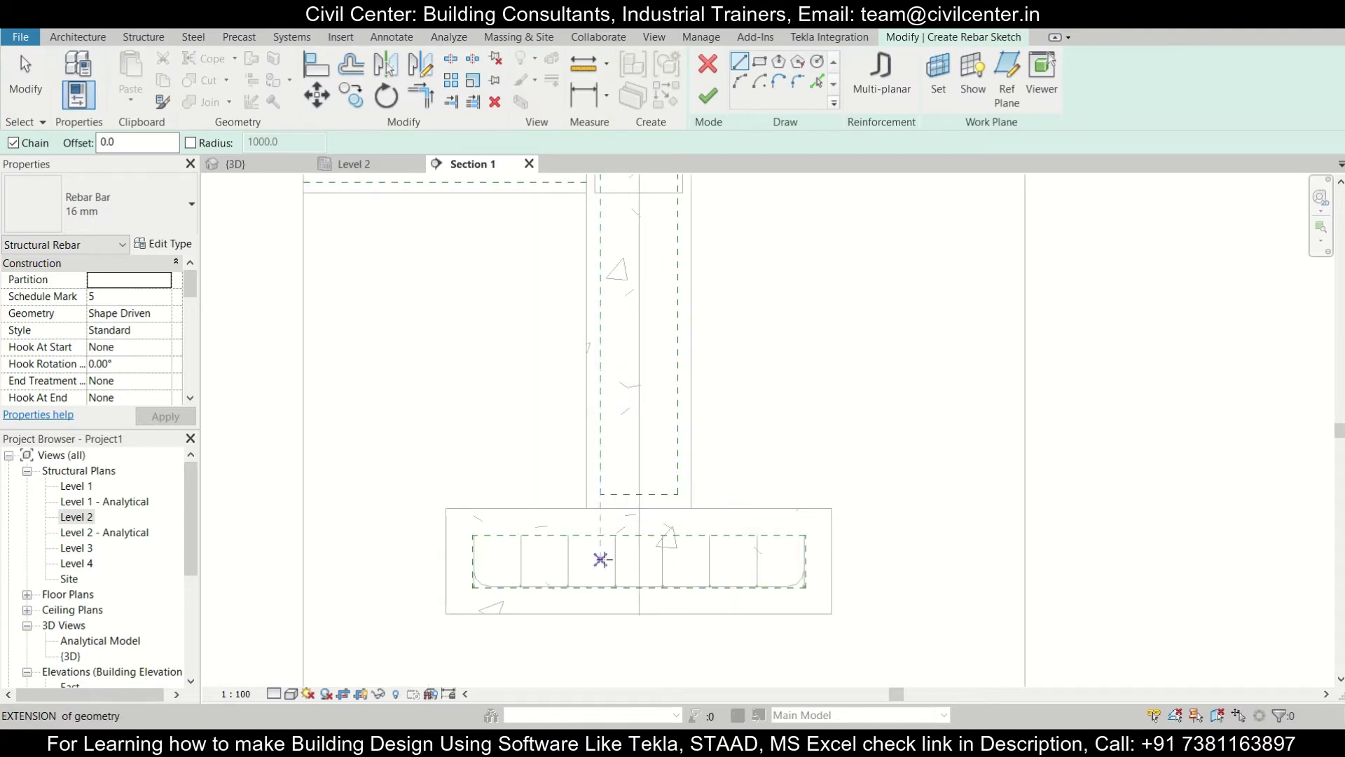
{"action": "scroll", "coordinate": [600, 575], "scroll_direction": "up", "scroll_amount": 3}
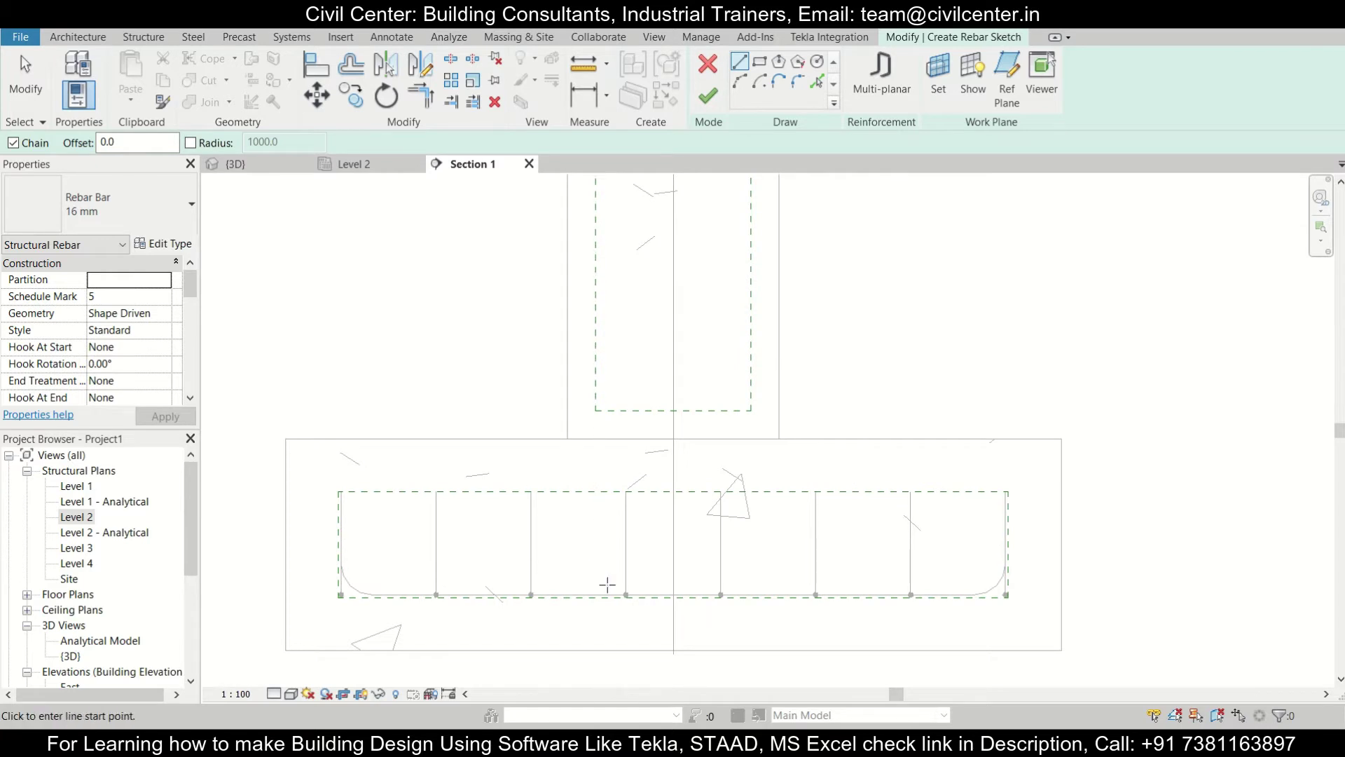
{"action": "scroll", "coordinate": [595, 573], "scroll_direction": "up", "scroll_amount": 1}
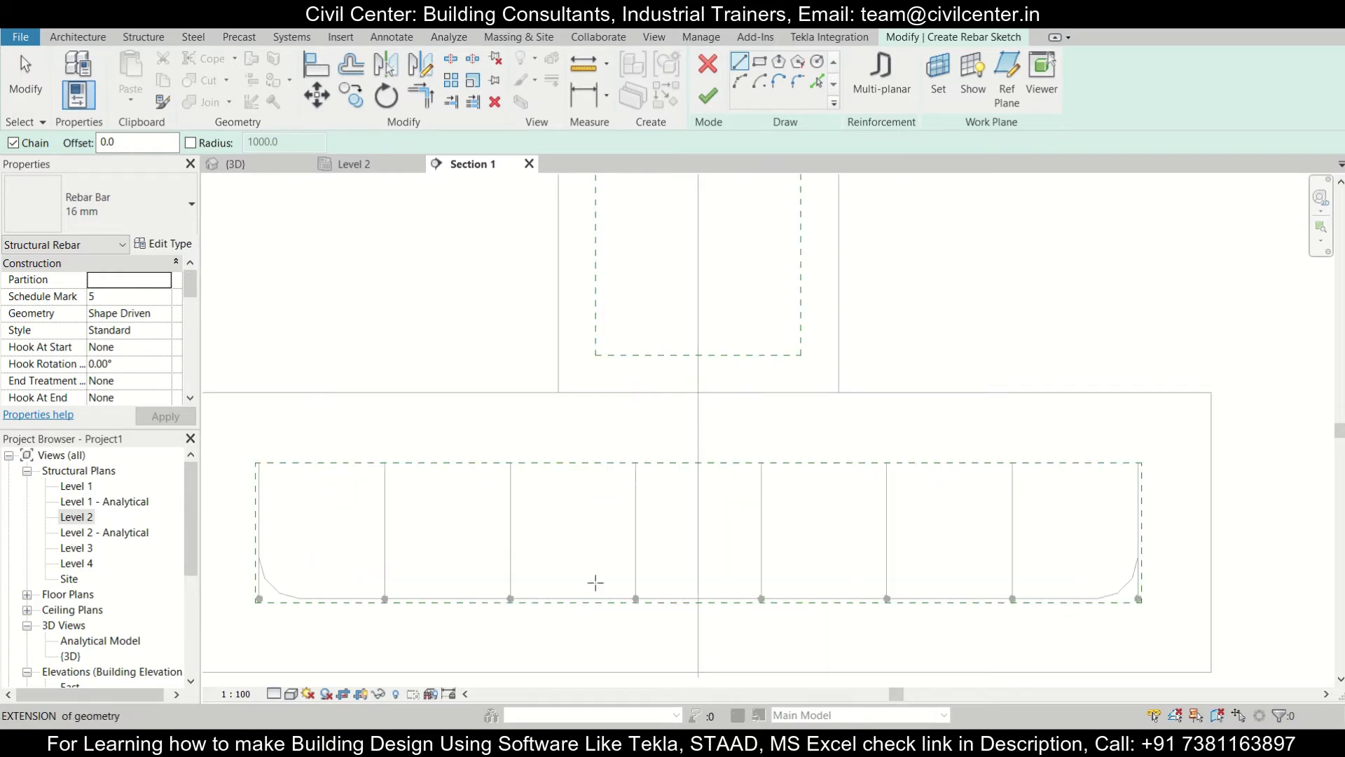
{"action": "scroll", "coordinate": [596, 597], "scroll_direction": "up", "scroll_amount": 1}
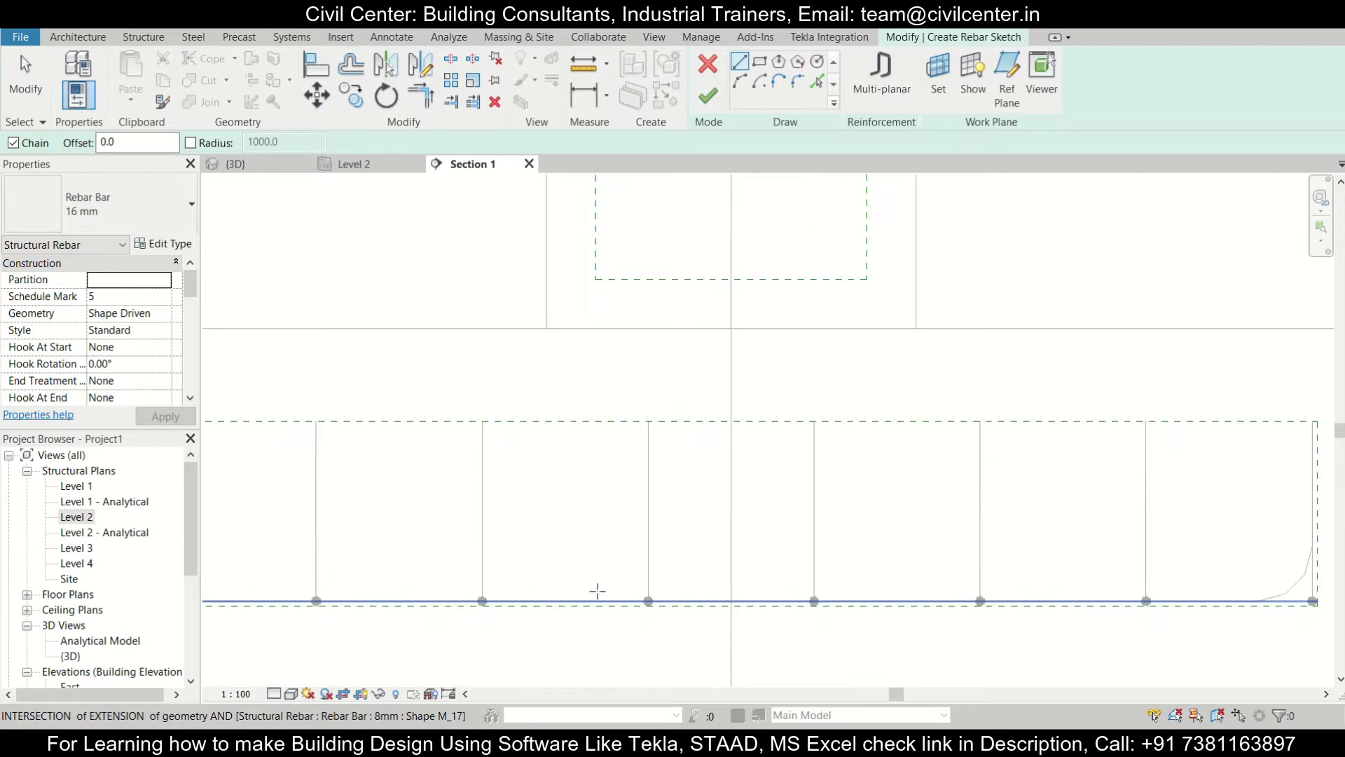
{"action": "left_click", "coordinate": [596, 593]}
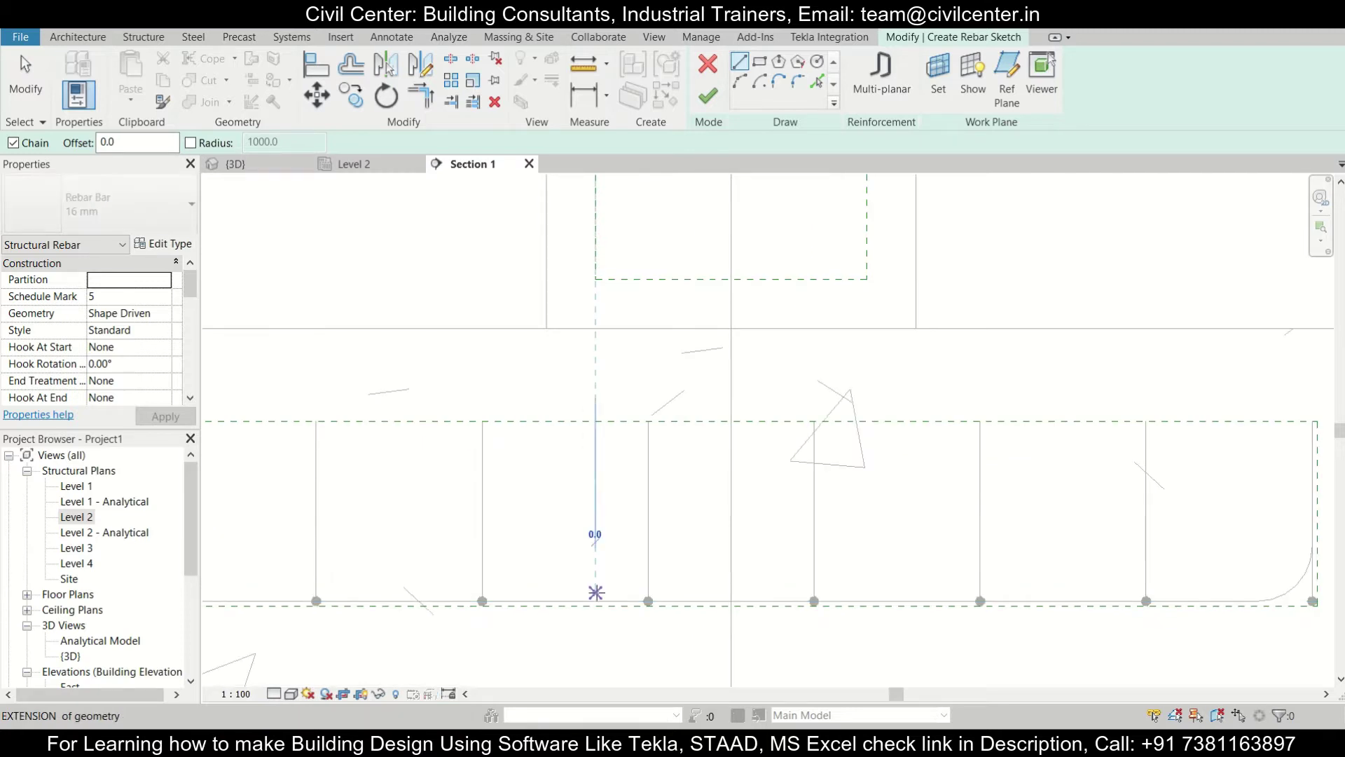
{"action": "scroll", "coordinate": [596, 430], "scroll_direction": "down", "scroll_amount": 3}
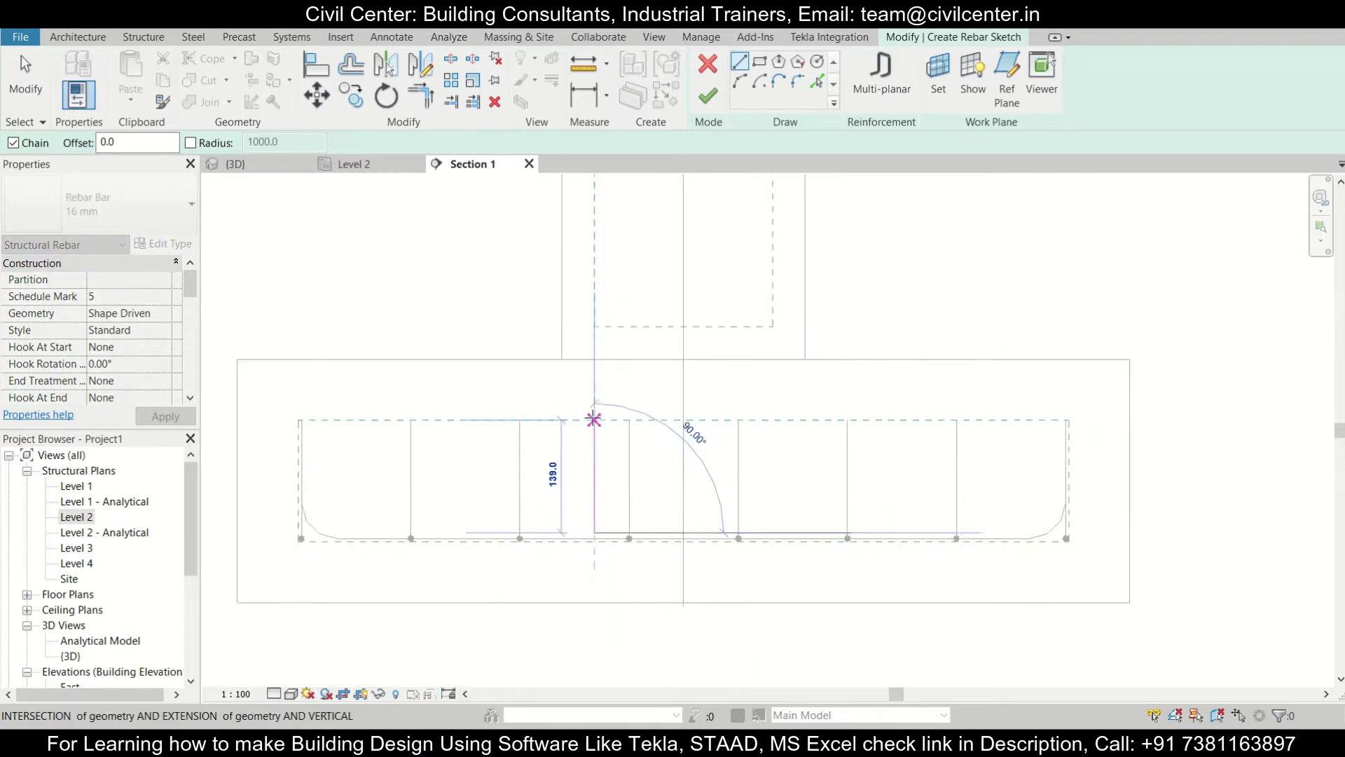
{"action": "scroll", "coordinate": [603, 571], "scroll_direction": "up", "scroll_amount": 4}
{"action": "scroll", "coordinate": [598, 652], "scroll_direction": "up", "scroll_amount": 4}
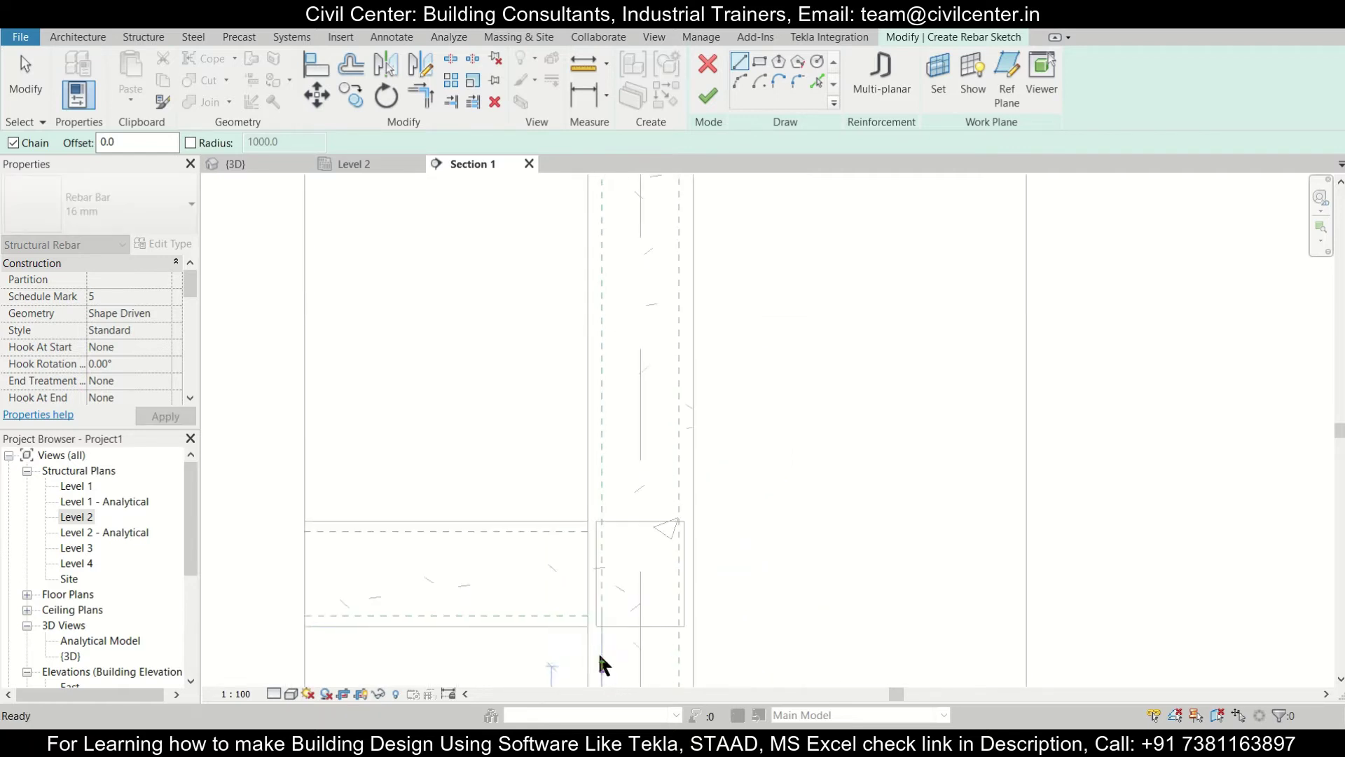
{"action": "scroll", "coordinate": [587, 593], "scroll_direction": "down", "scroll_amount": 1}
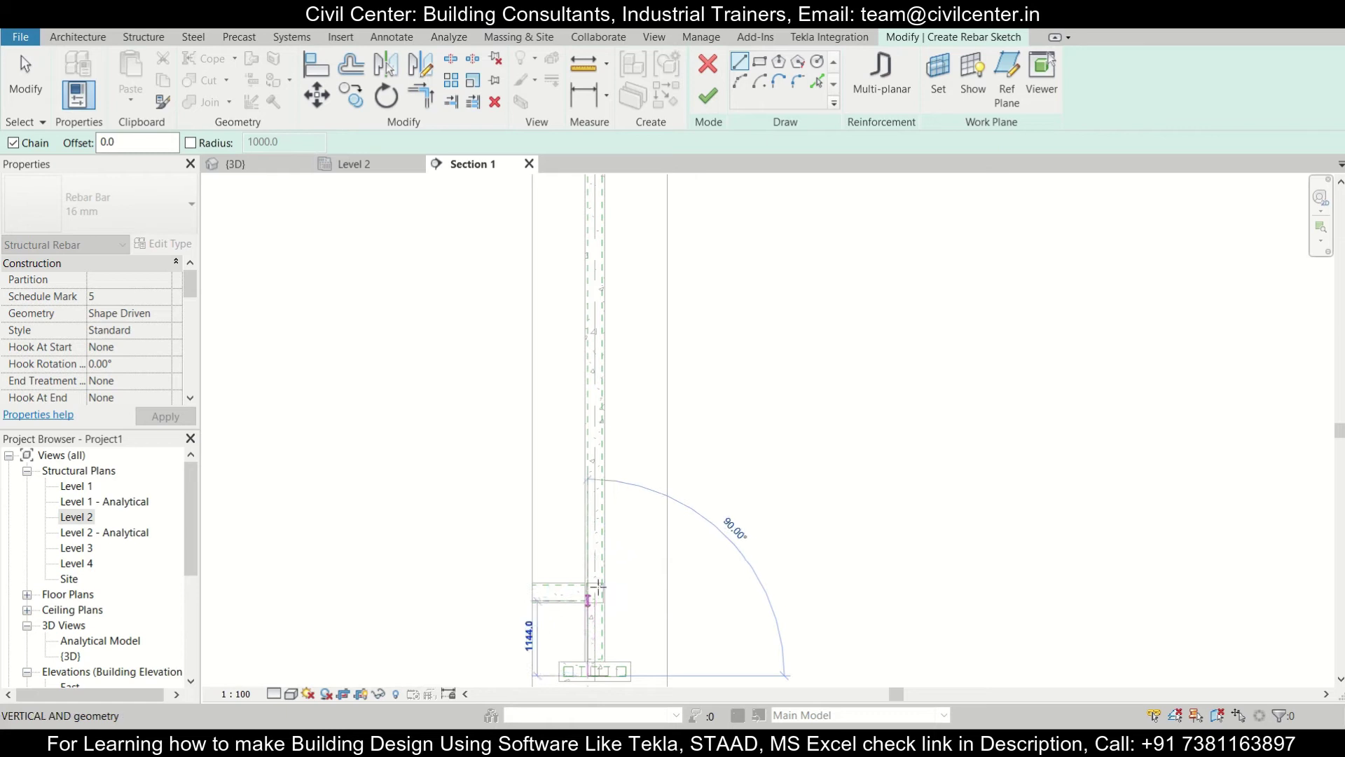
{"action": "scroll", "coordinate": [587, 617], "scroll_direction": "down", "scroll_amount": 1}
{"action": "scroll", "coordinate": [592, 254], "scroll_direction": "up", "scroll_amount": 3}
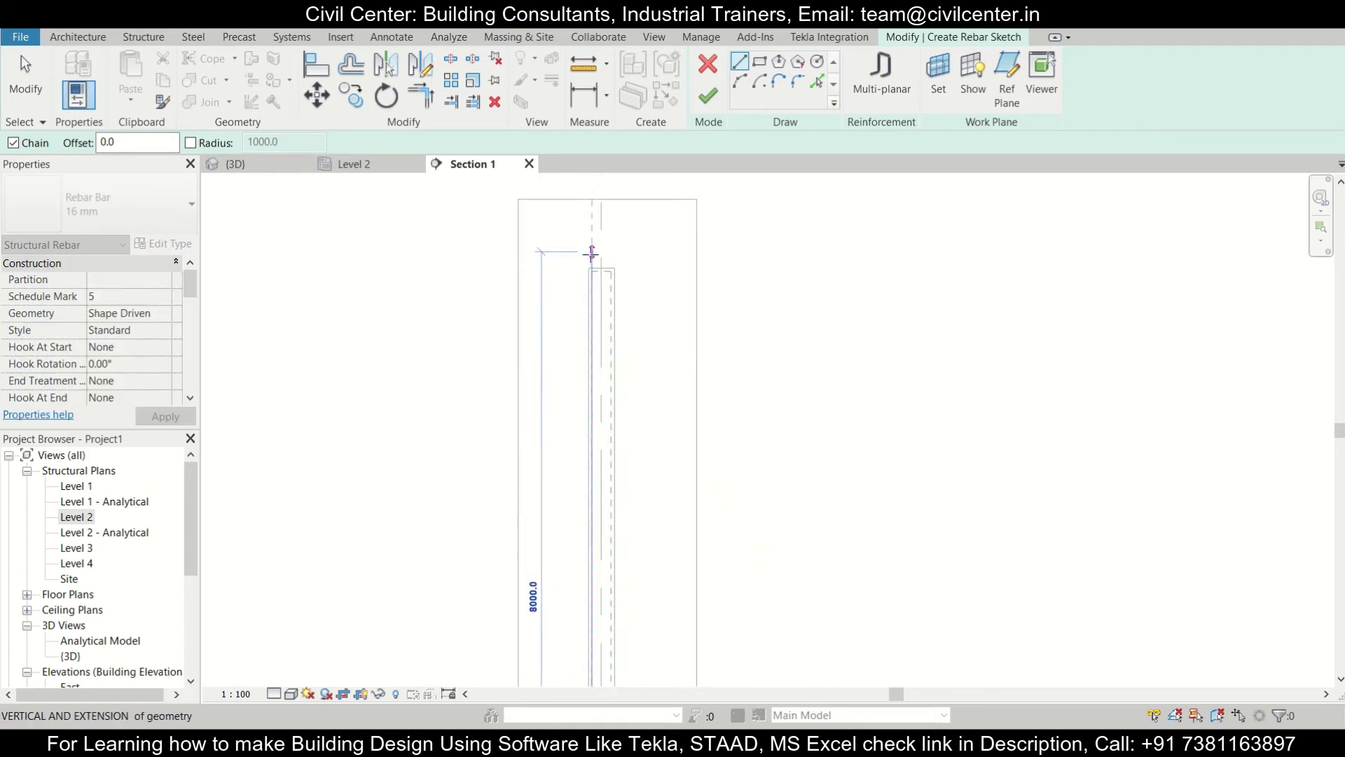
{"action": "scroll", "coordinate": [592, 259], "scroll_direction": "up", "scroll_amount": 2}
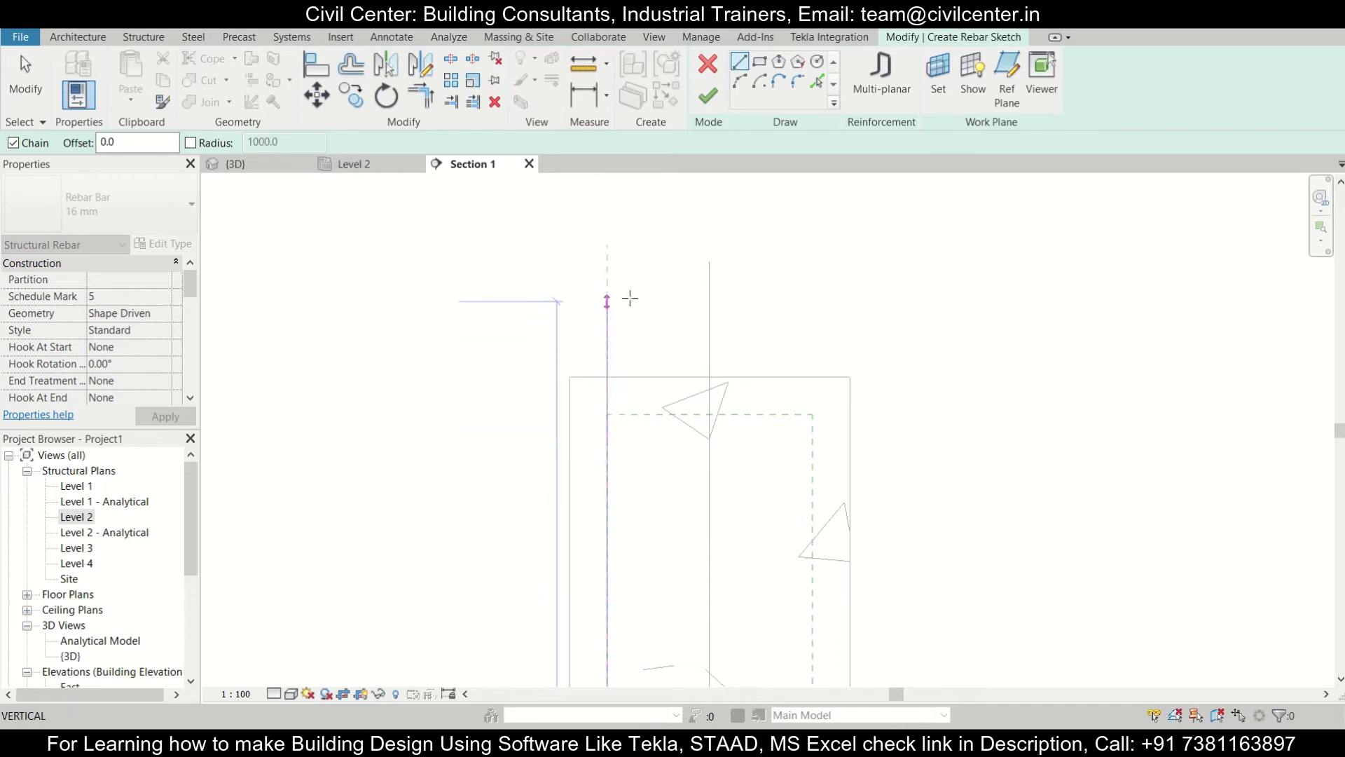
{"action": "left_click", "coordinate": [606, 414]}
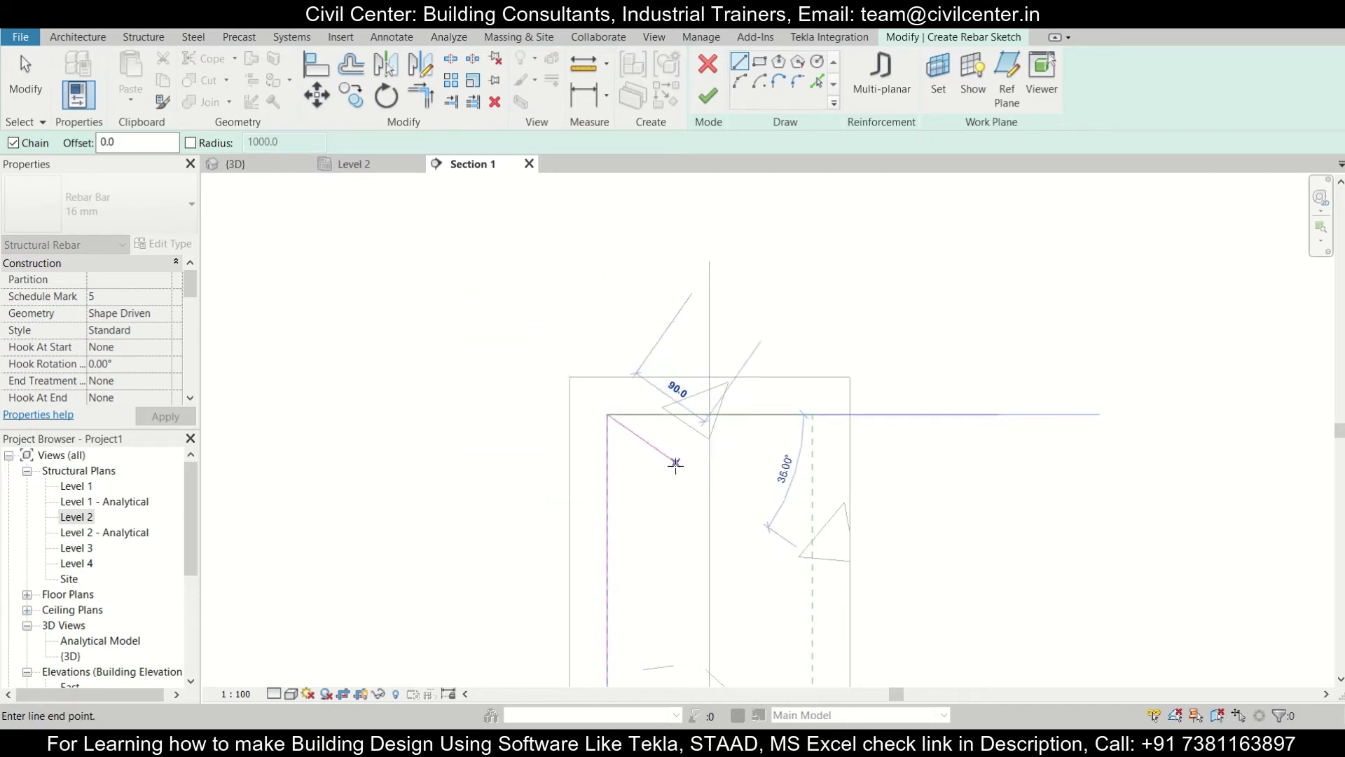
{"action": "key", "text": "Escape"}
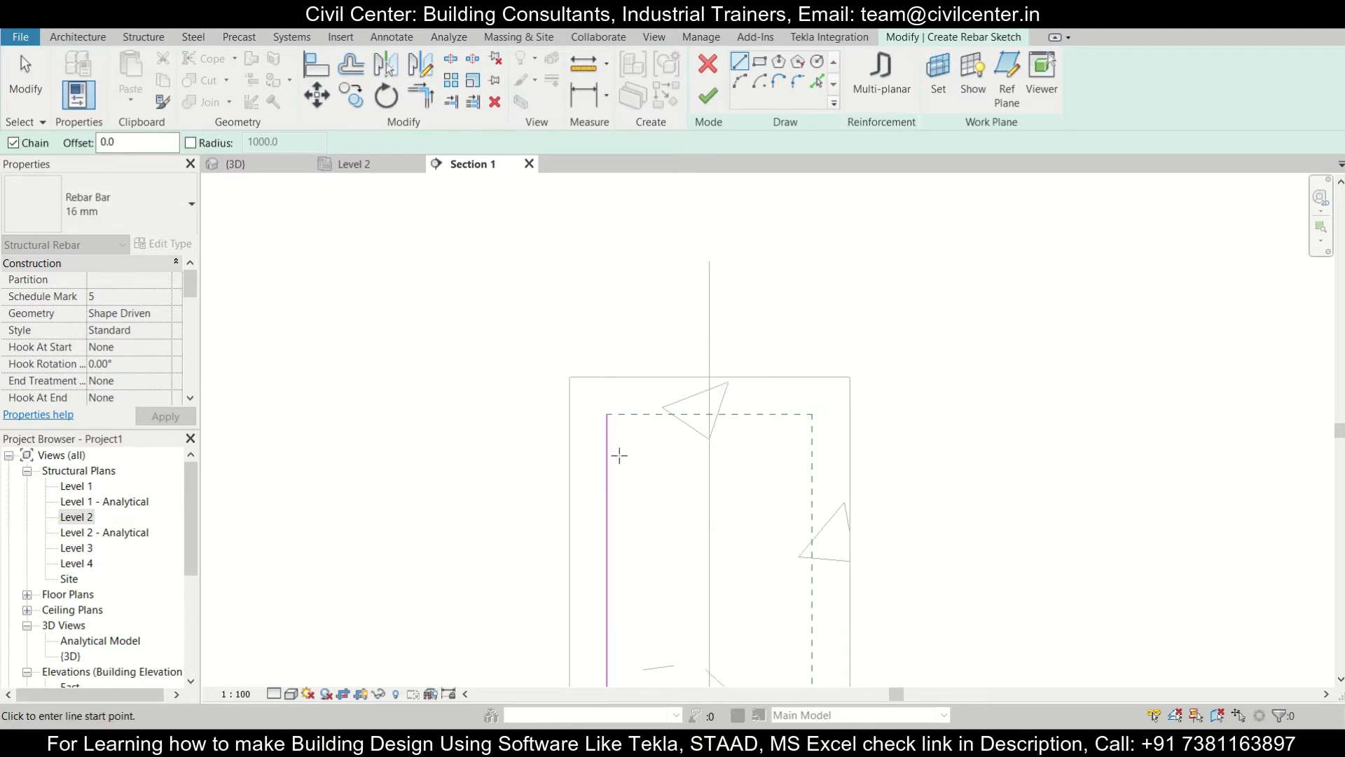
- Sketch the horizontal leg along the footing base and finish the L-shaped starter bar
{"action": "scroll", "coordinate": [616, 450], "scroll_direction": "up", "scroll_amount": 5}
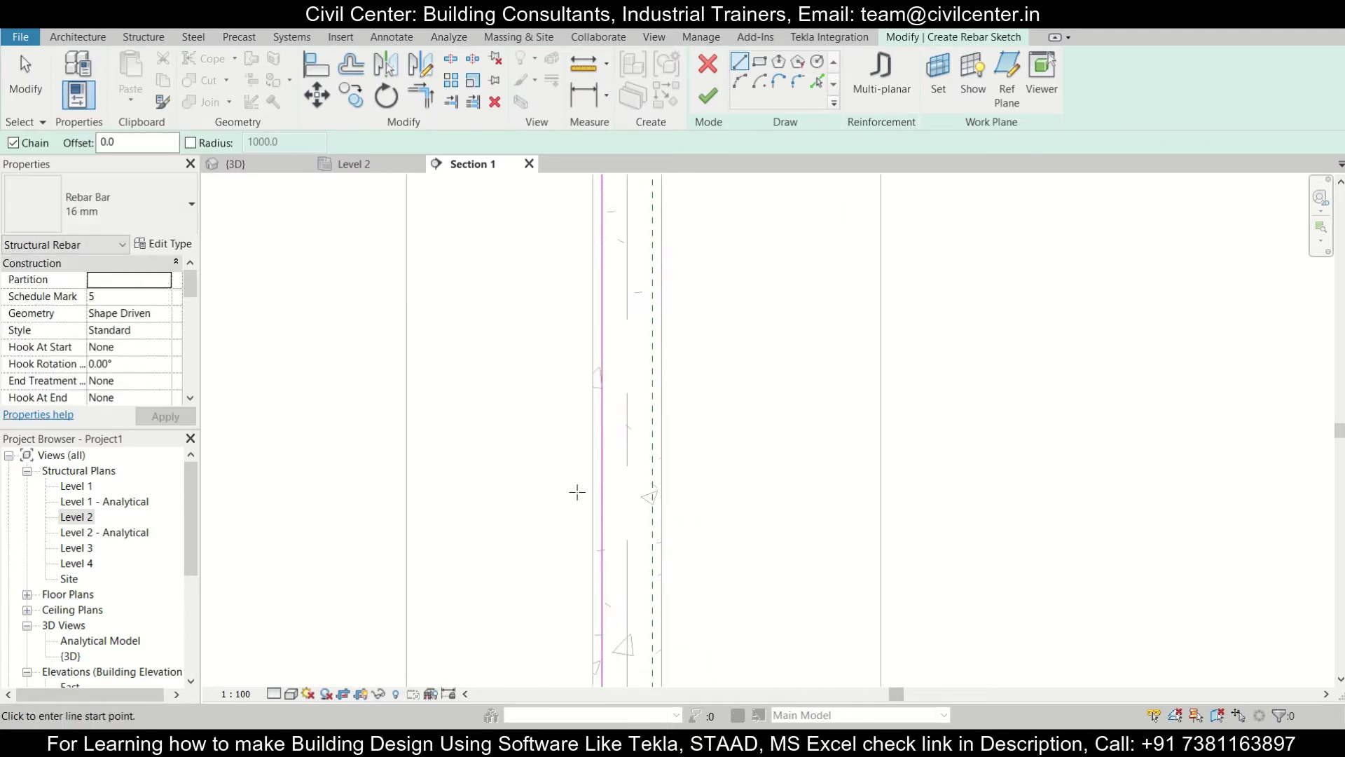
{"action": "scroll", "coordinate": [535, 264], "scroll_direction": "down", "scroll_amount": 2}
{"action": "scroll", "coordinate": [603, 240], "scroll_direction": "down", "scroll_amount": 3}
{"action": "scroll", "coordinate": [665, 658], "scroll_direction": "up", "scroll_amount": 5}
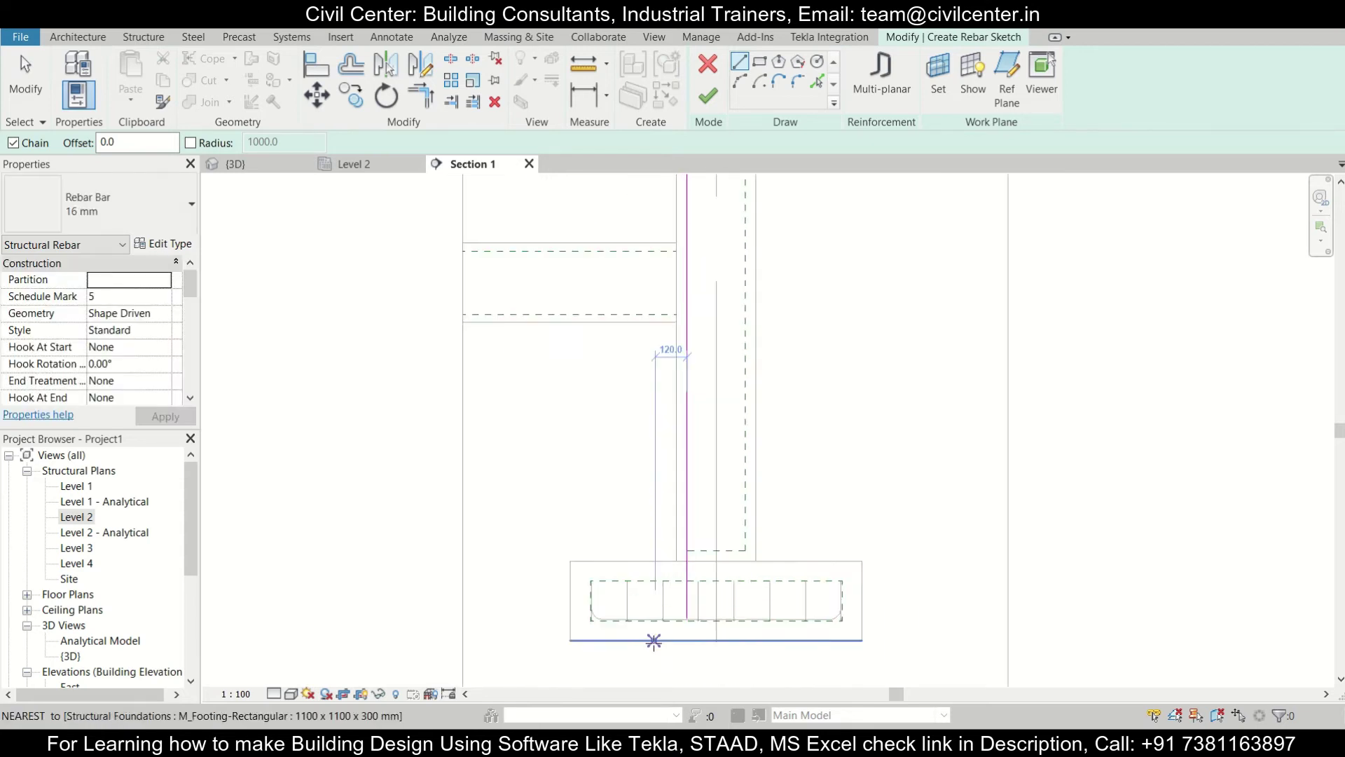
{"action": "left_click", "coordinate": [716, 596]}
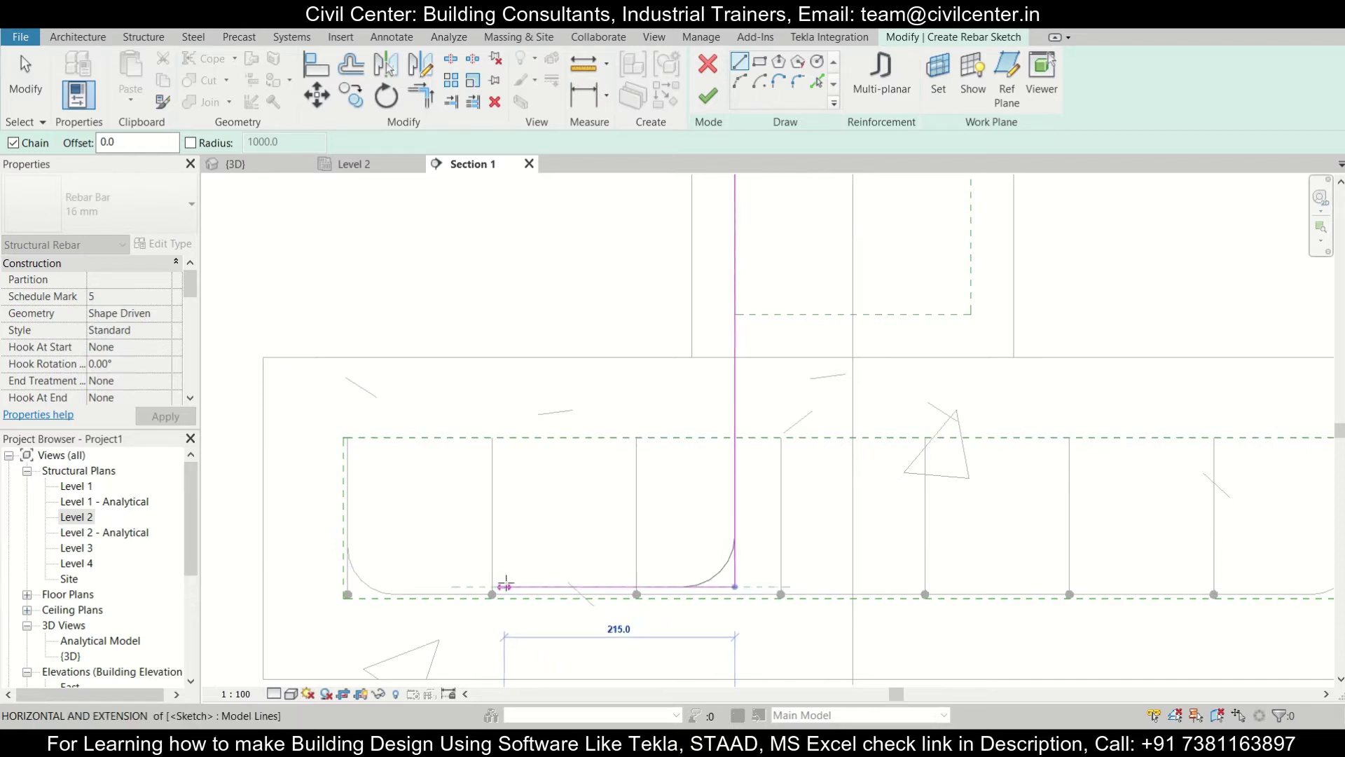
{"action": "left_click", "coordinate": [467, 587]}
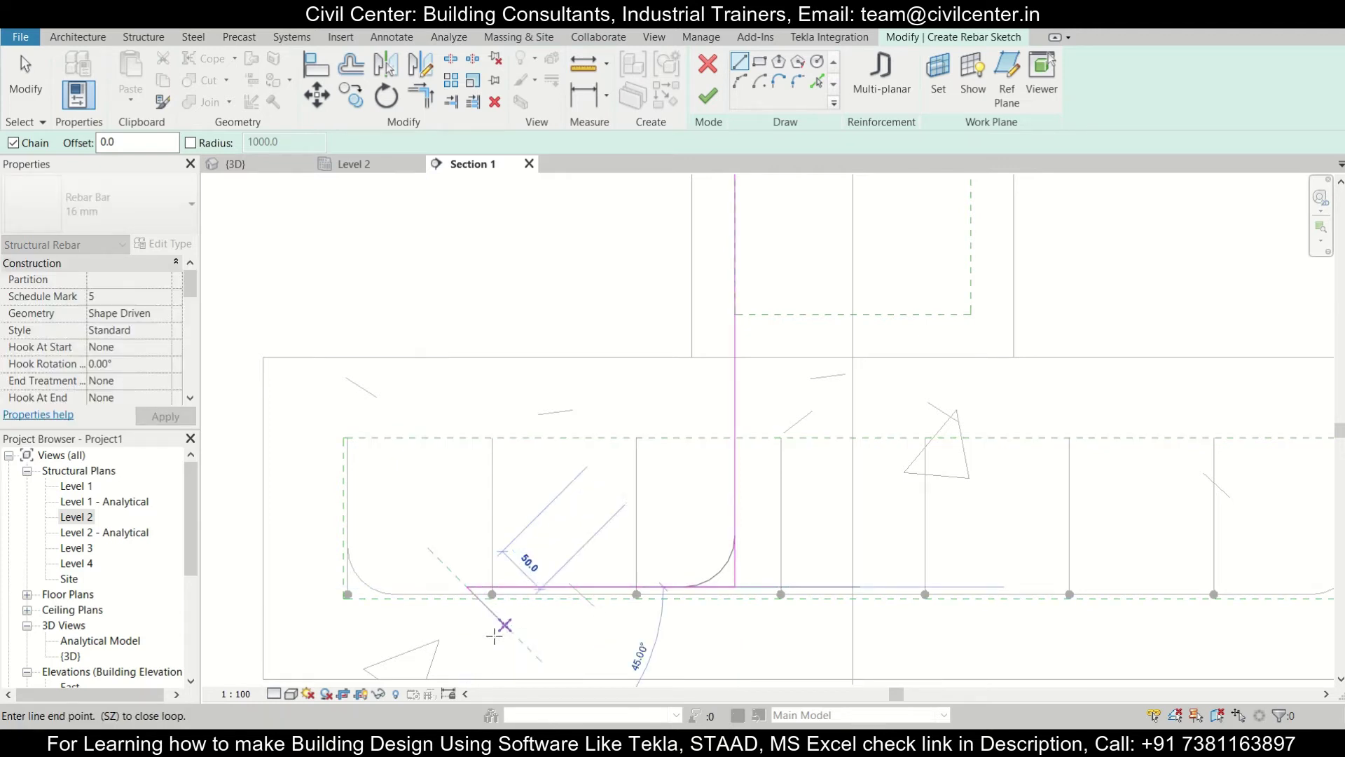
{"action": "key", "text": "Escape"}
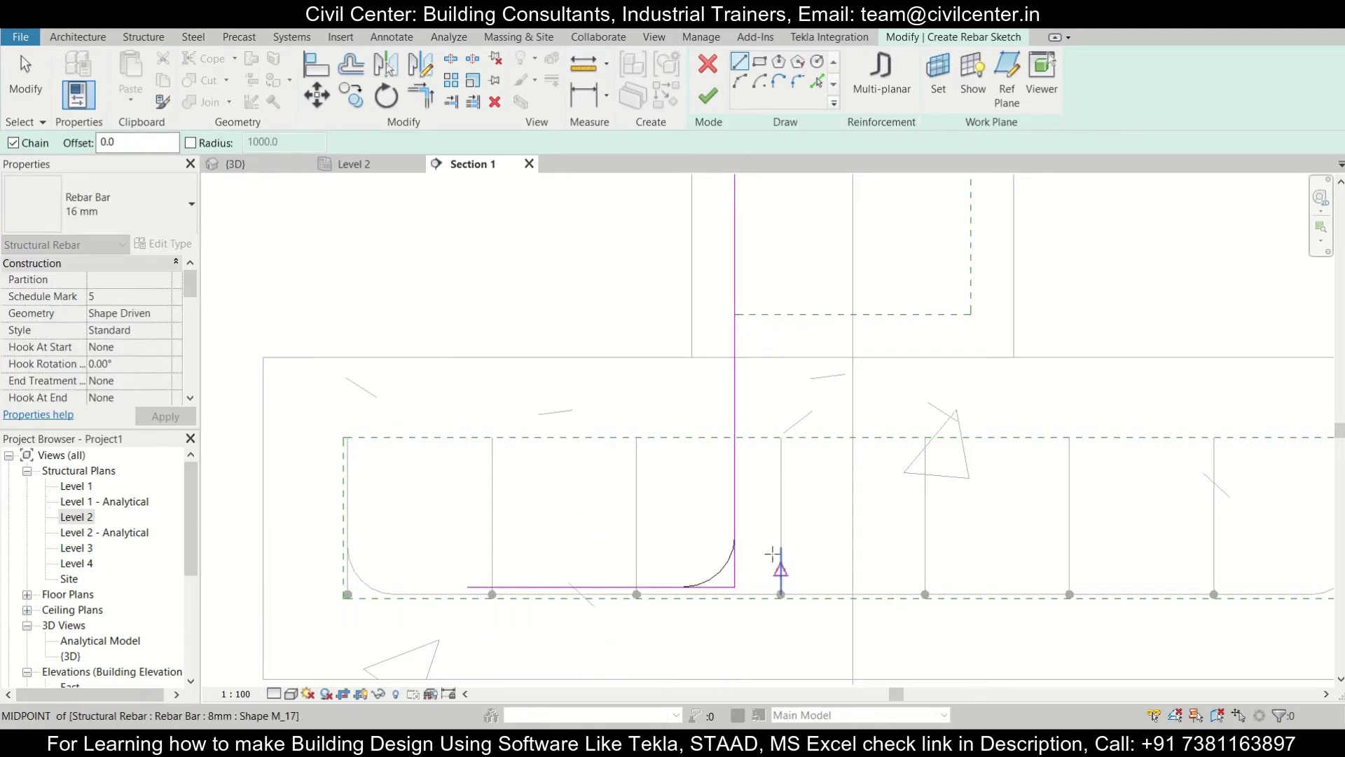
{"action": "left_click", "coordinate": [708, 96]}
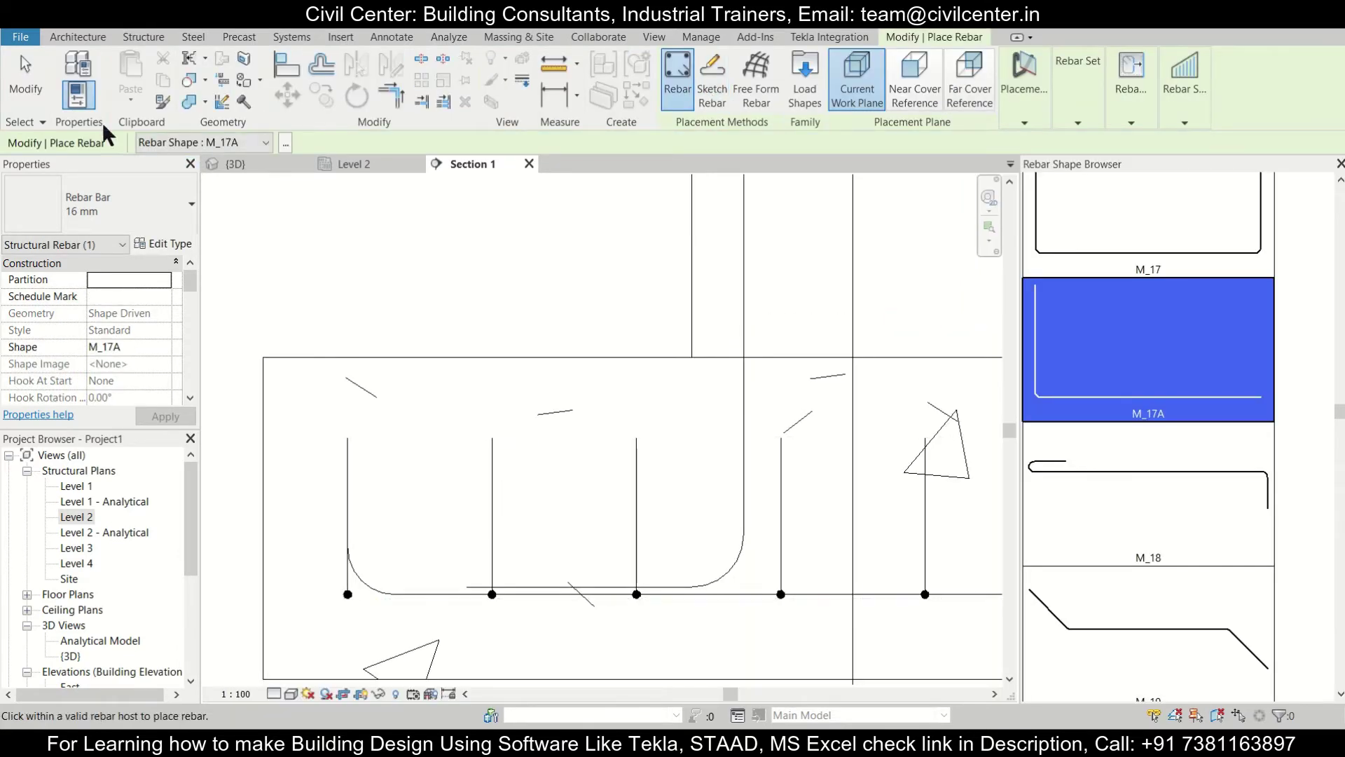
- Select the L-shaped starter bar and make it a Fixed Number set of 2 bars
{"action": "key", "text": "Escape"}
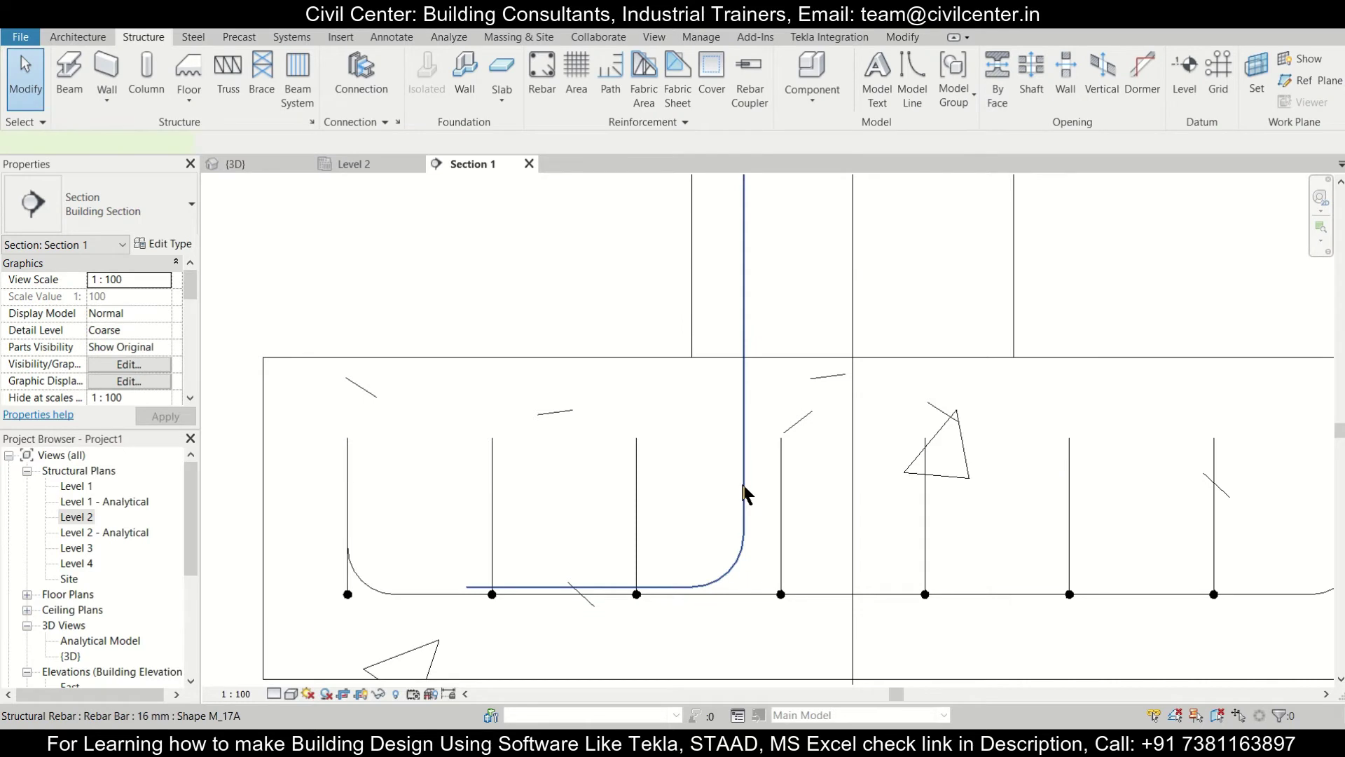
{"action": "left_click", "coordinate": [743, 485]}
{"action": "left_click", "coordinate": [904, 60]}
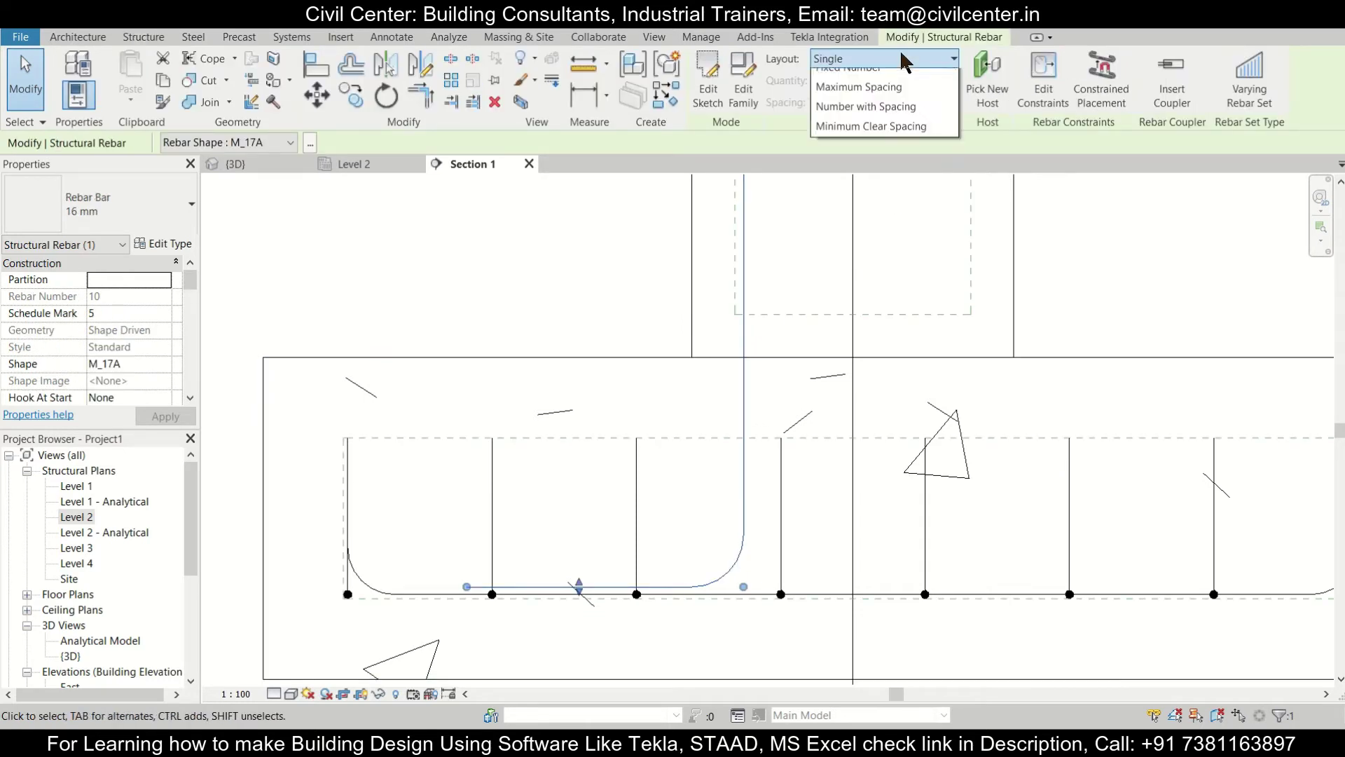
{"action": "left_click", "coordinate": [130, 225]}
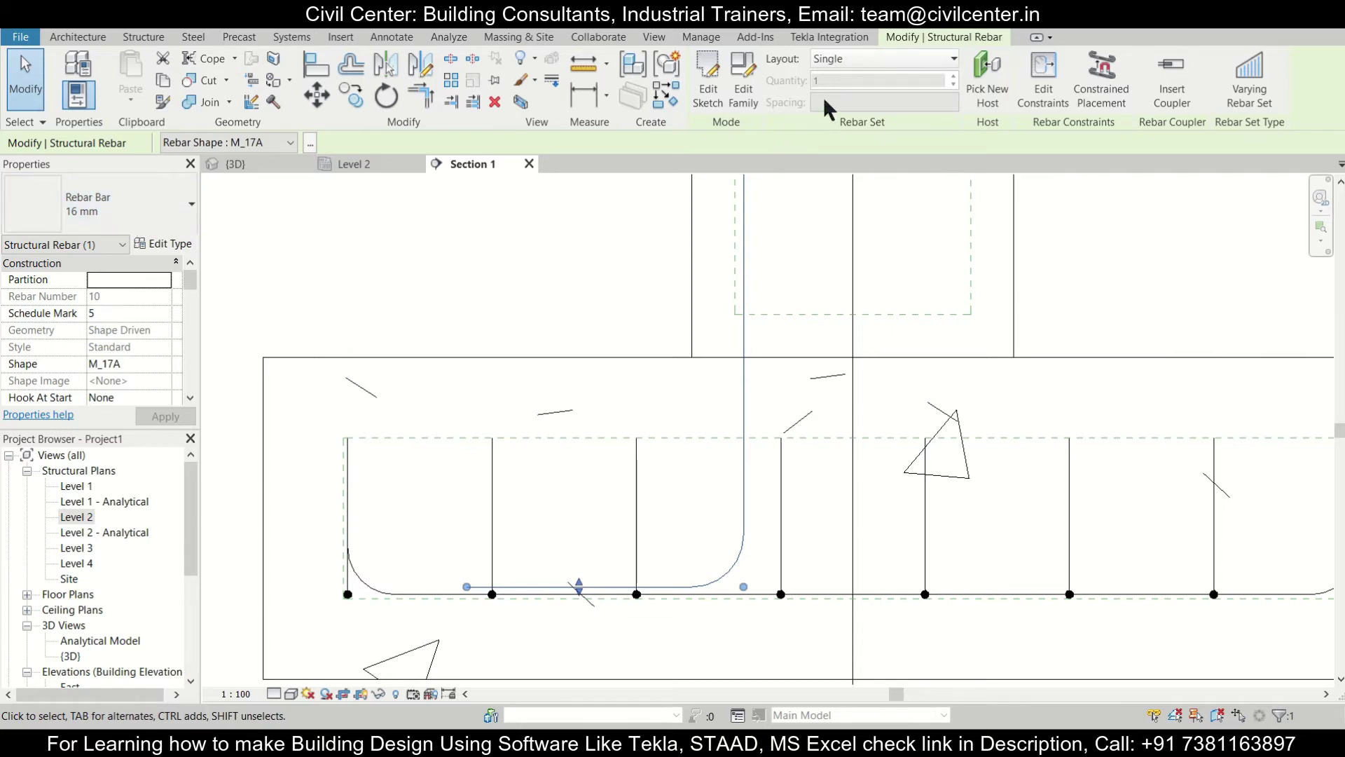
{"action": "left_click", "coordinate": [894, 61]}
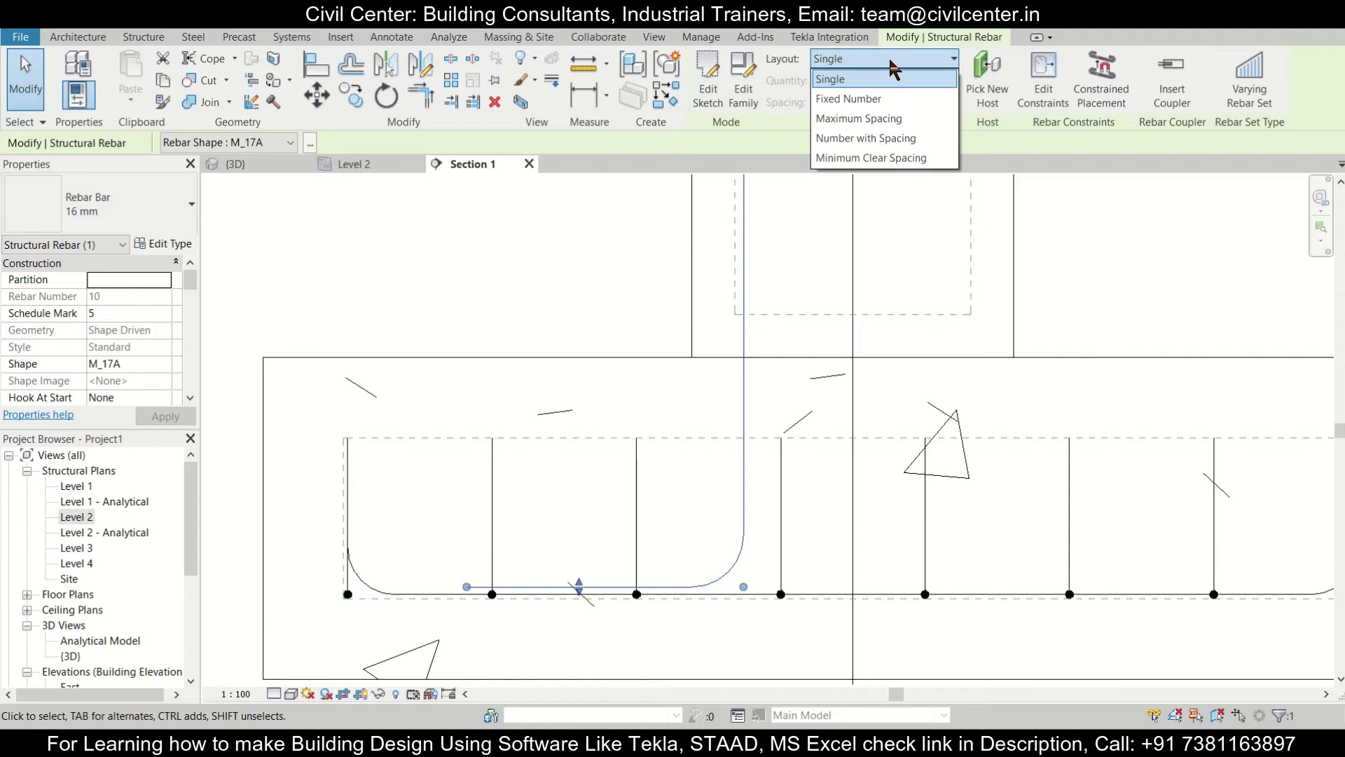
{"action": "left_click", "coordinate": [871, 100]}
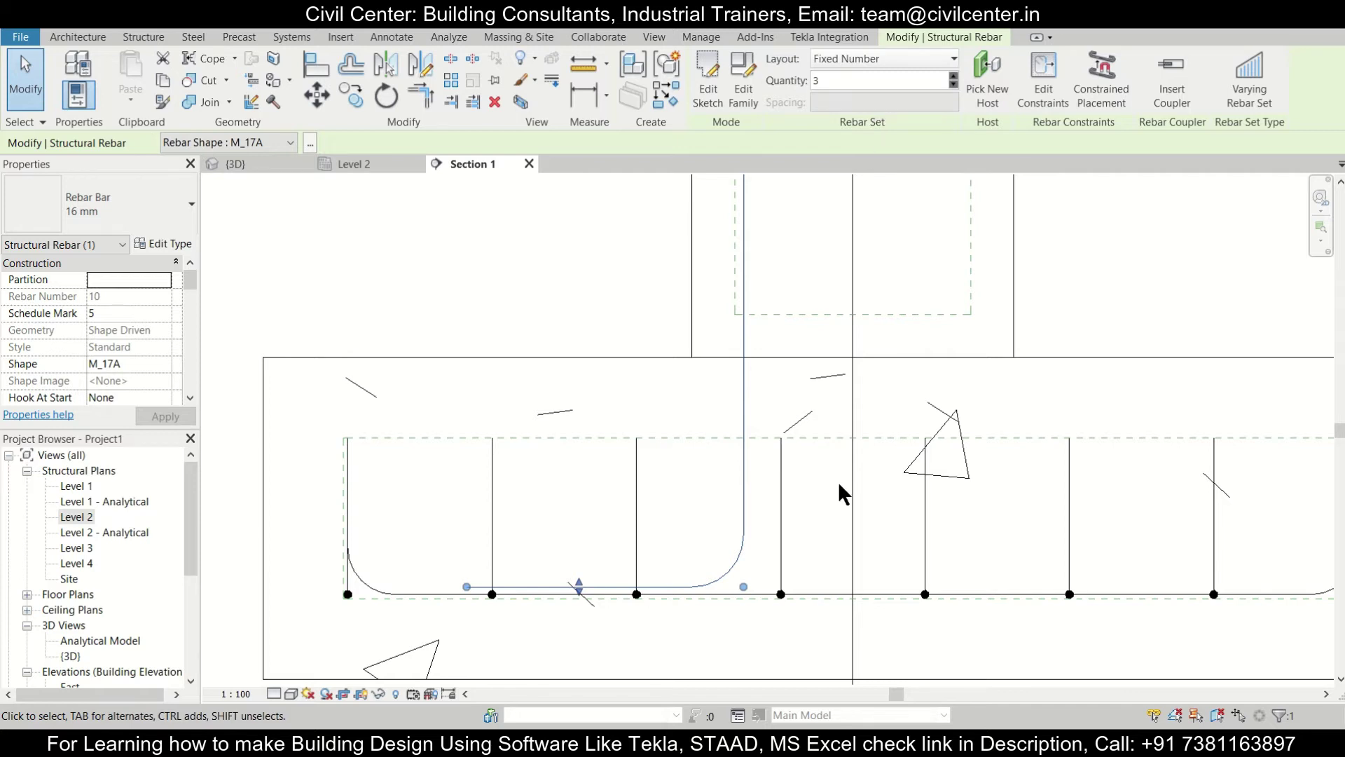
{"action": "scroll", "coordinate": [827, 490], "scroll_direction": "down", "scroll_amount": 3}
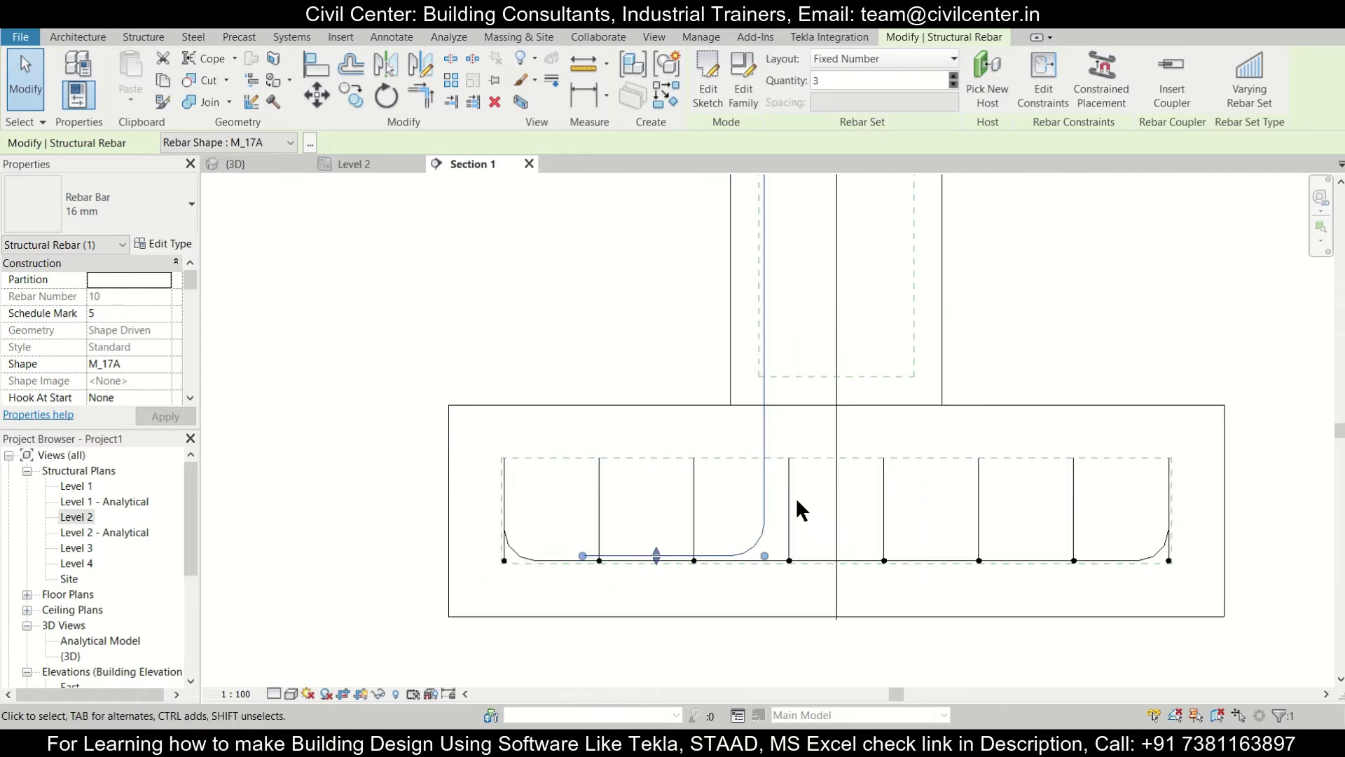
{"action": "double_click", "coordinate": [817, 82]}
{"action": "type", "text": "2"}
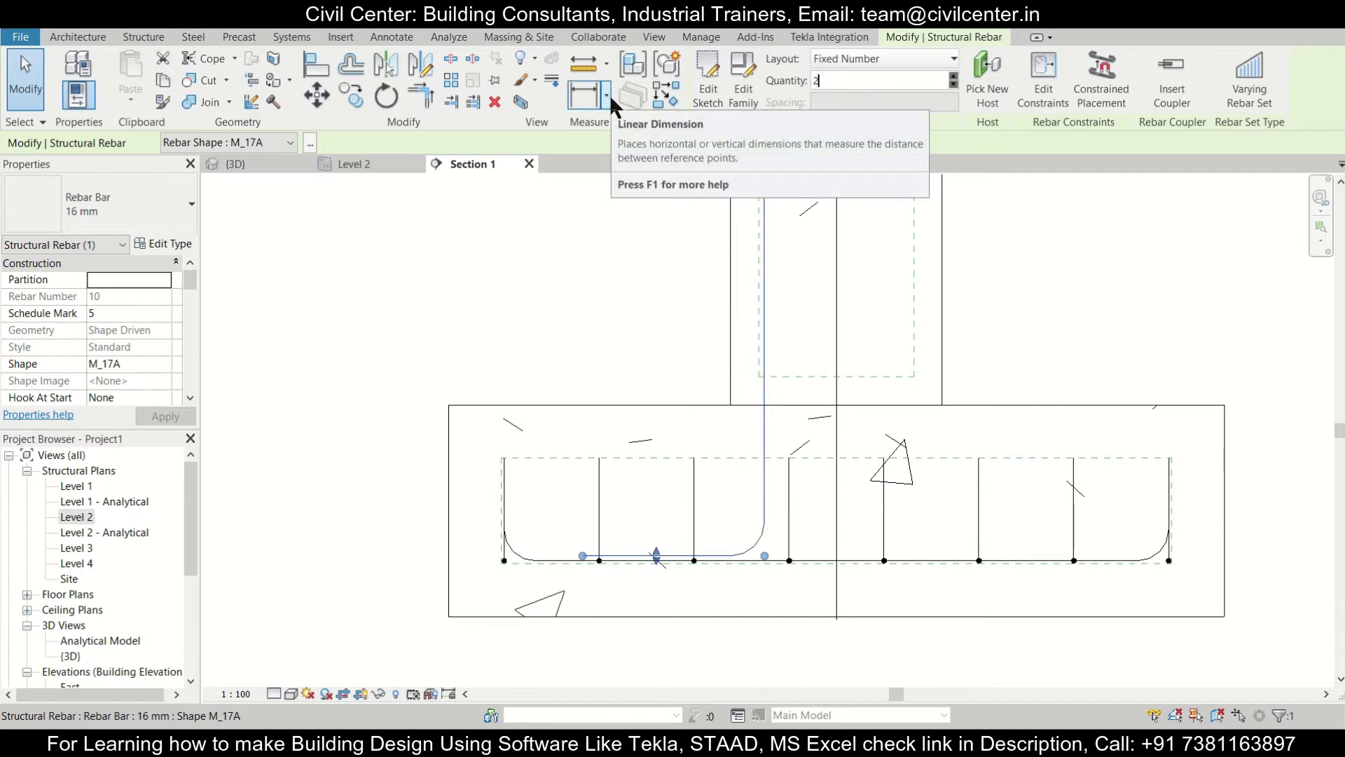
{"action": "left_click", "coordinate": [14, 96]}
- Mirror a copy of the starter bar set about the column's centre line
{"action": "scroll", "coordinate": [629, 355], "scroll_direction": "down", "scroll_amount": 2}
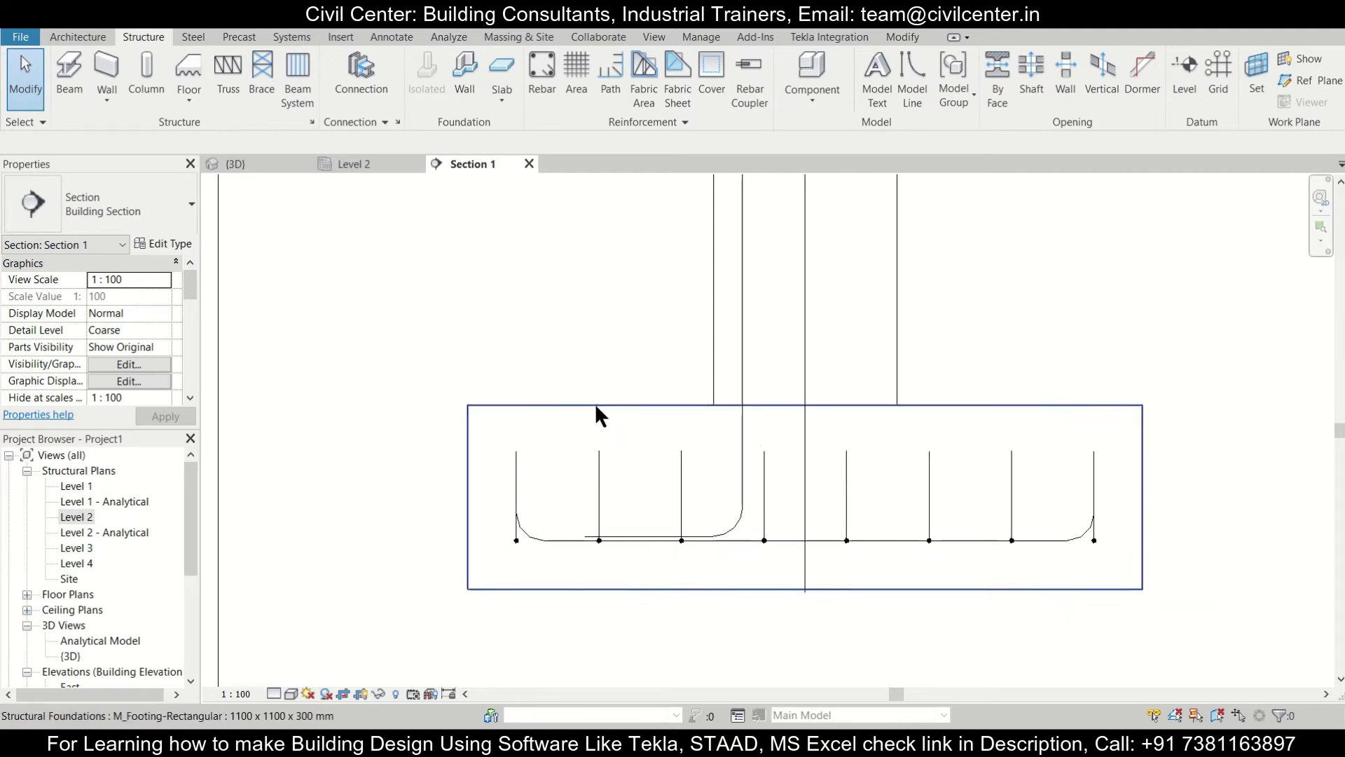
{"action": "scroll", "coordinate": [869, 294], "scroll_direction": "up", "scroll_amount": 6}
{"action": "middle_click_drag", "start_coordinate": [636, 571], "coordinate": [627, 482]}
{"action": "scroll", "coordinate": [628, 482], "scroll_direction": "down", "scroll_amount": 3}
{"action": "left_click", "coordinate": [627, 481]}
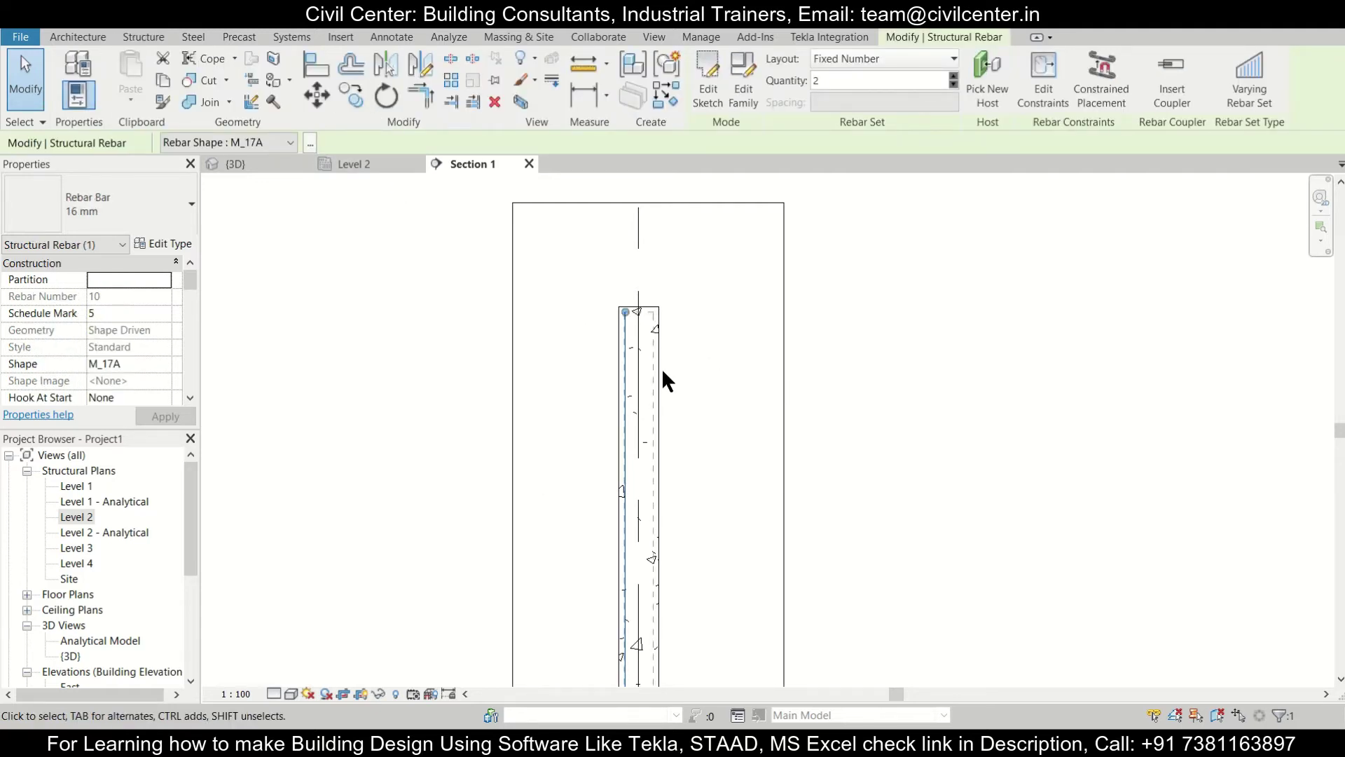
{"action": "scroll", "coordinate": [649, 387], "scroll_direction": "up", "scroll_amount": 2}
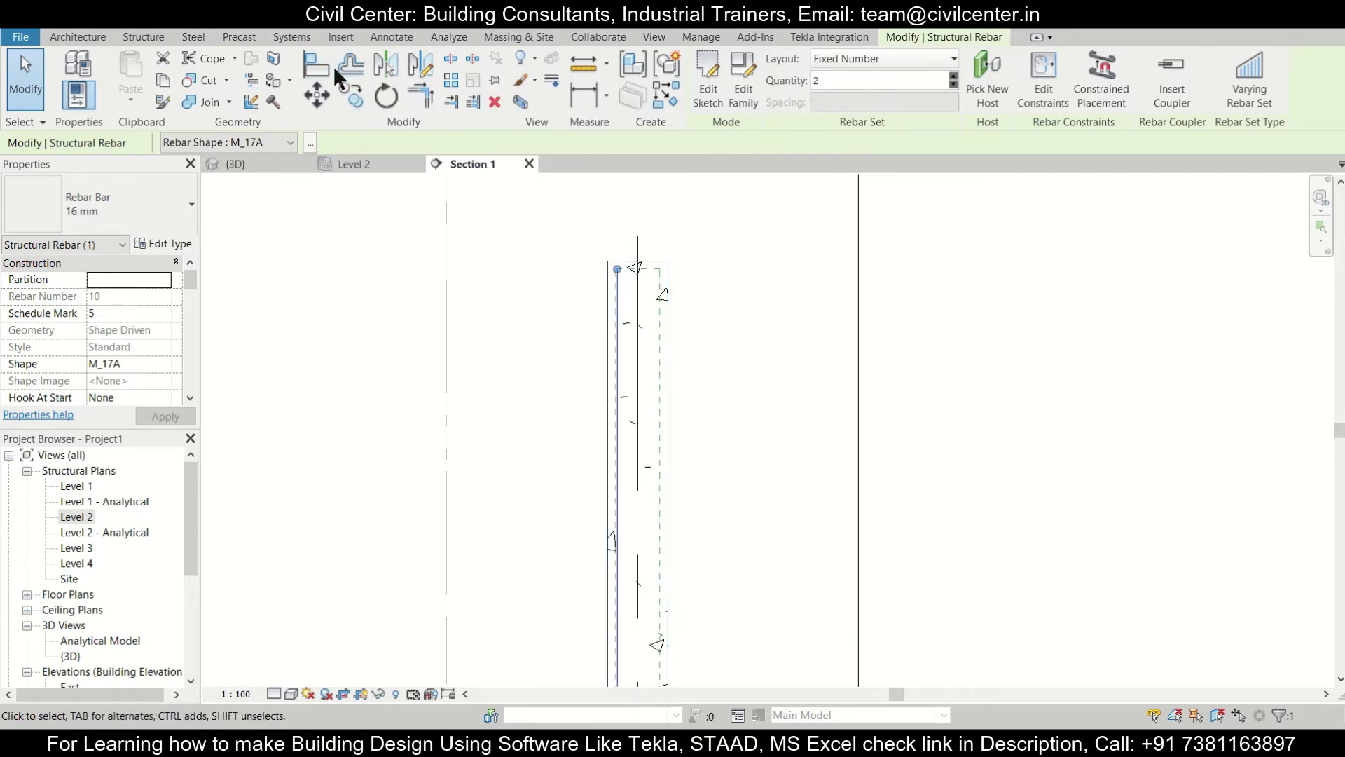
{"action": "left_click", "coordinate": [386, 64]}
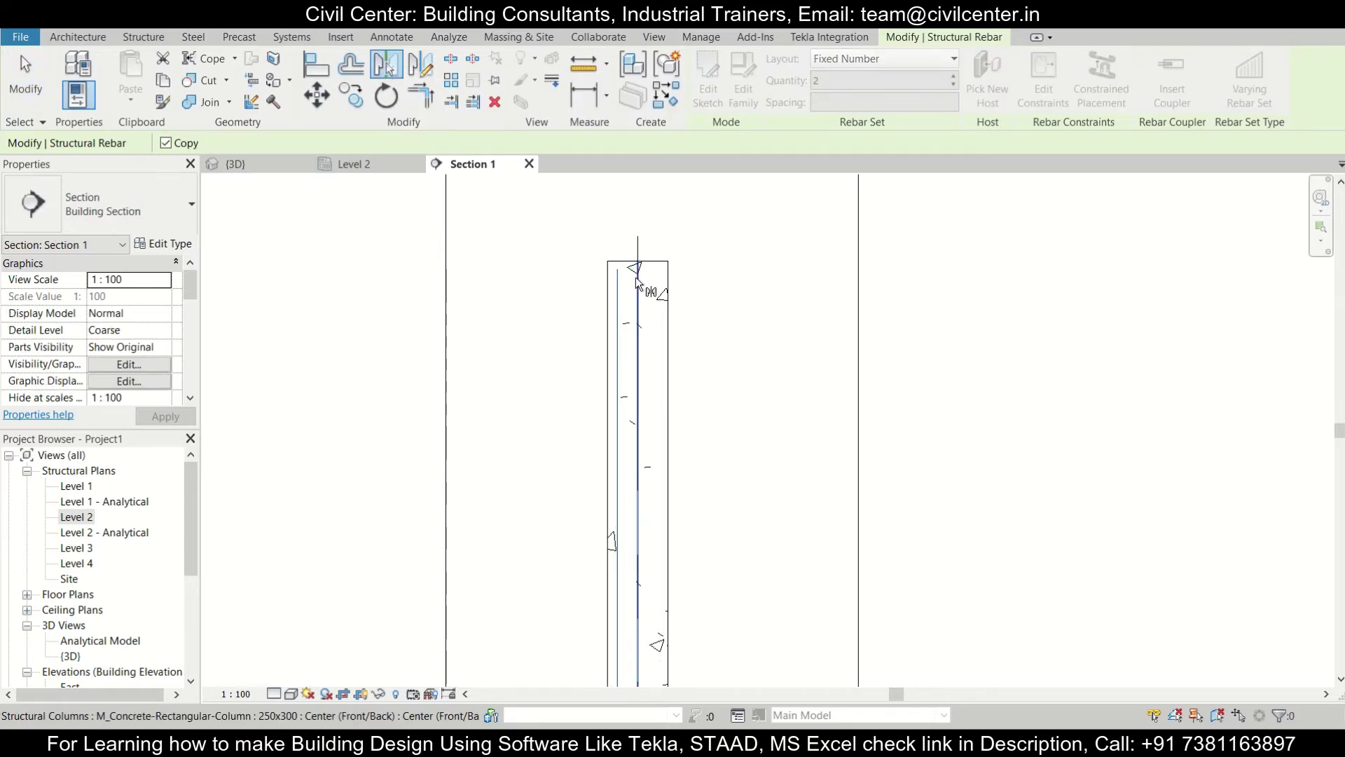
{"action": "left_click", "coordinate": [637, 280]}
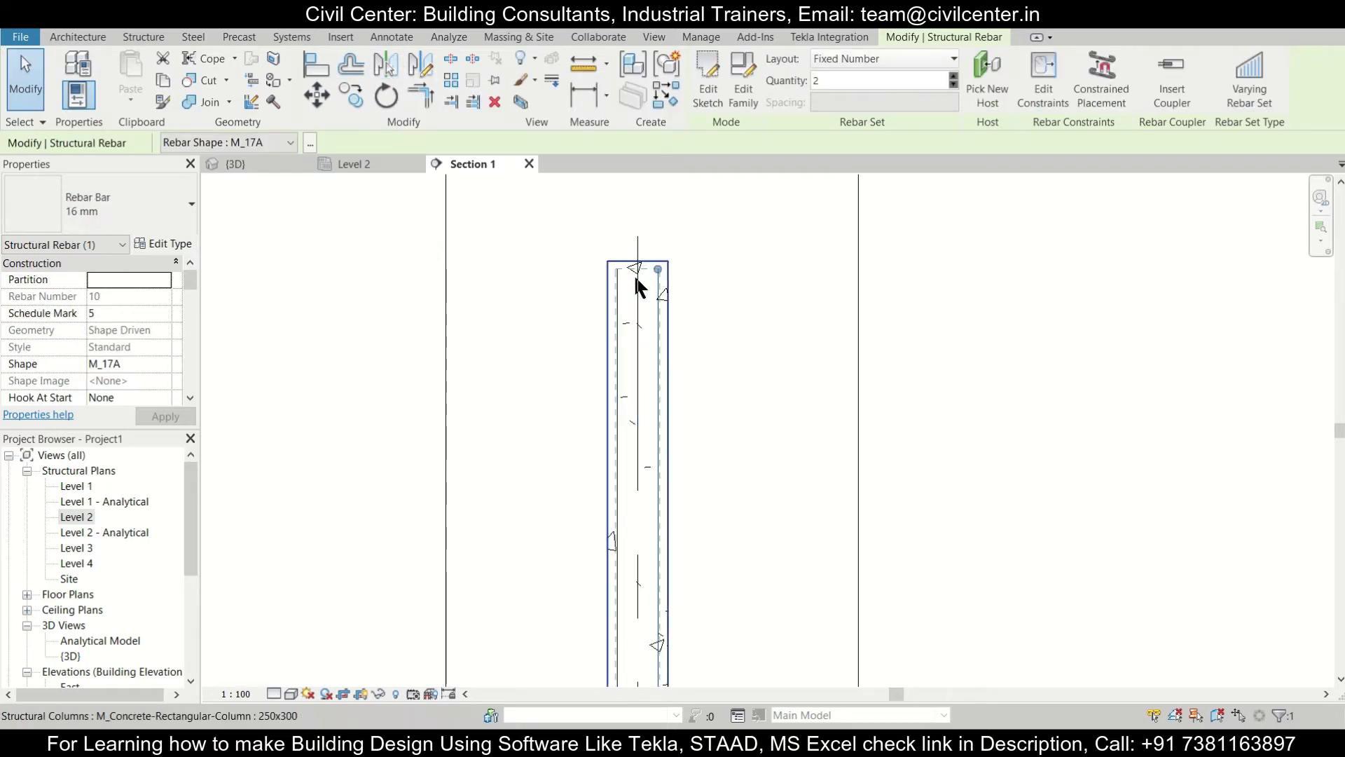
{"action": "scroll", "coordinate": [684, 419], "scroll_direction": "down", "scroll_amount": 2}
{"action": "scroll", "coordinate": [681, 422], "scroll_direction": "down", "scroll_amount": 2}
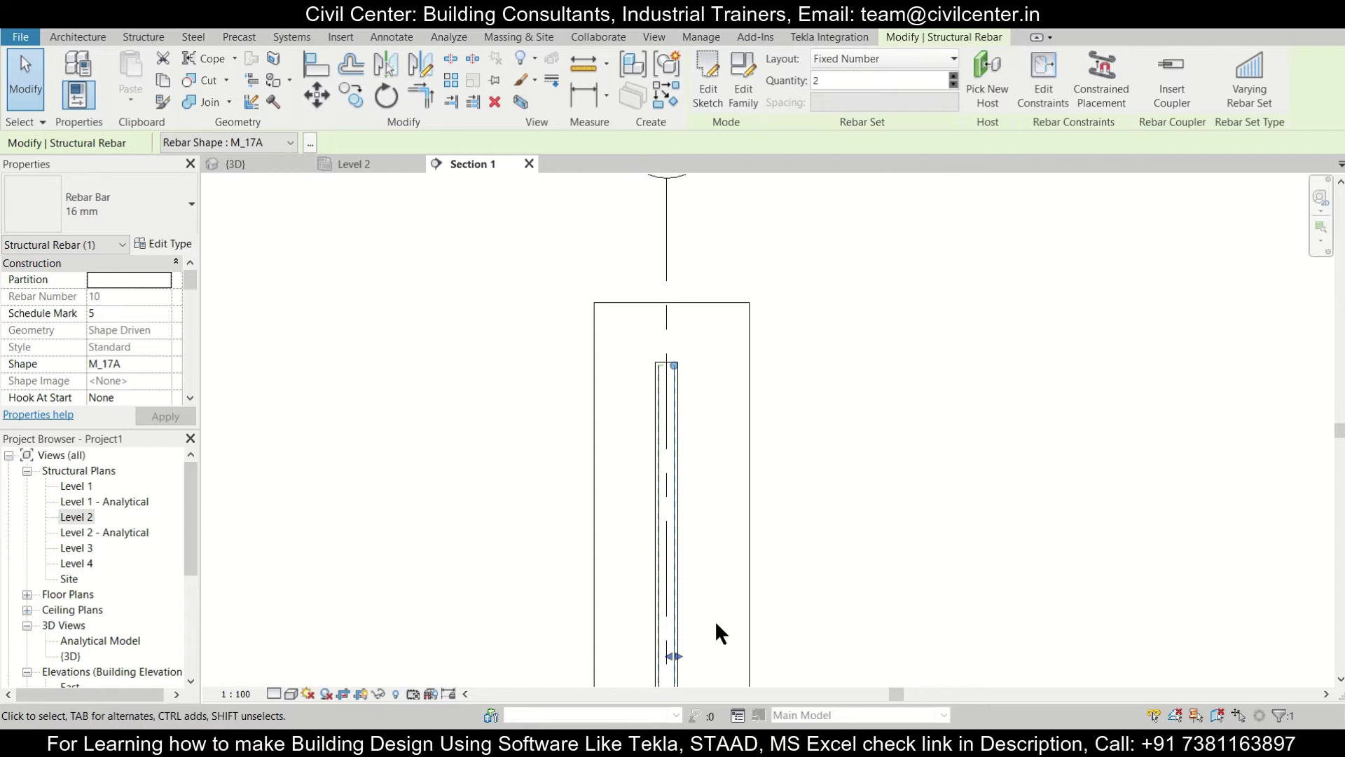
{"action": "middle_click_drag", "start_coordinate": [715, 620], "coordinate": [750, 503]}
{"action": "scroll", "coordinate": [662, 585], "scroll_direction": "up", "scroll_amount": 5}
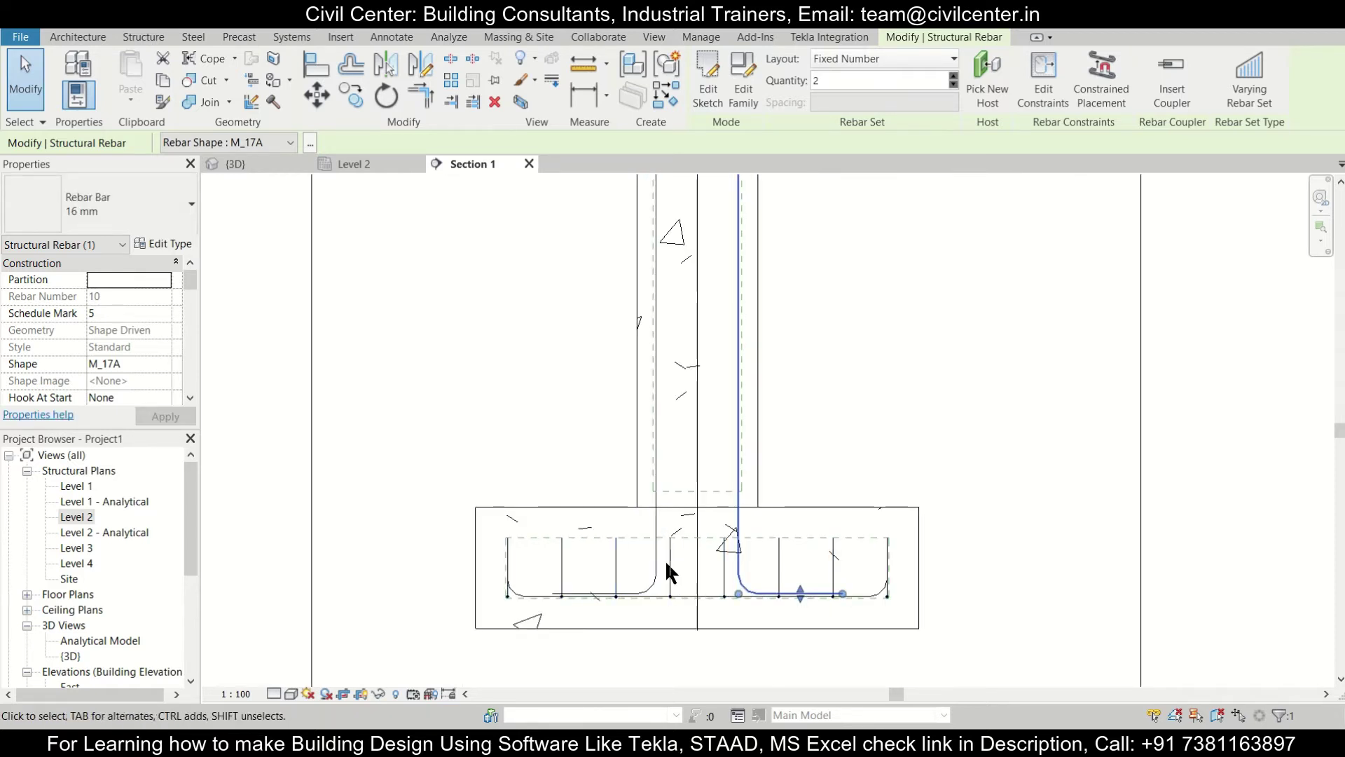
{"action": "left_click", "coordinate": [144, 37]}
- Set up an 8mm M_T1 tie bar placed perpendicular to cover
{"action": "left_click", "coordinate": [552, 84]}
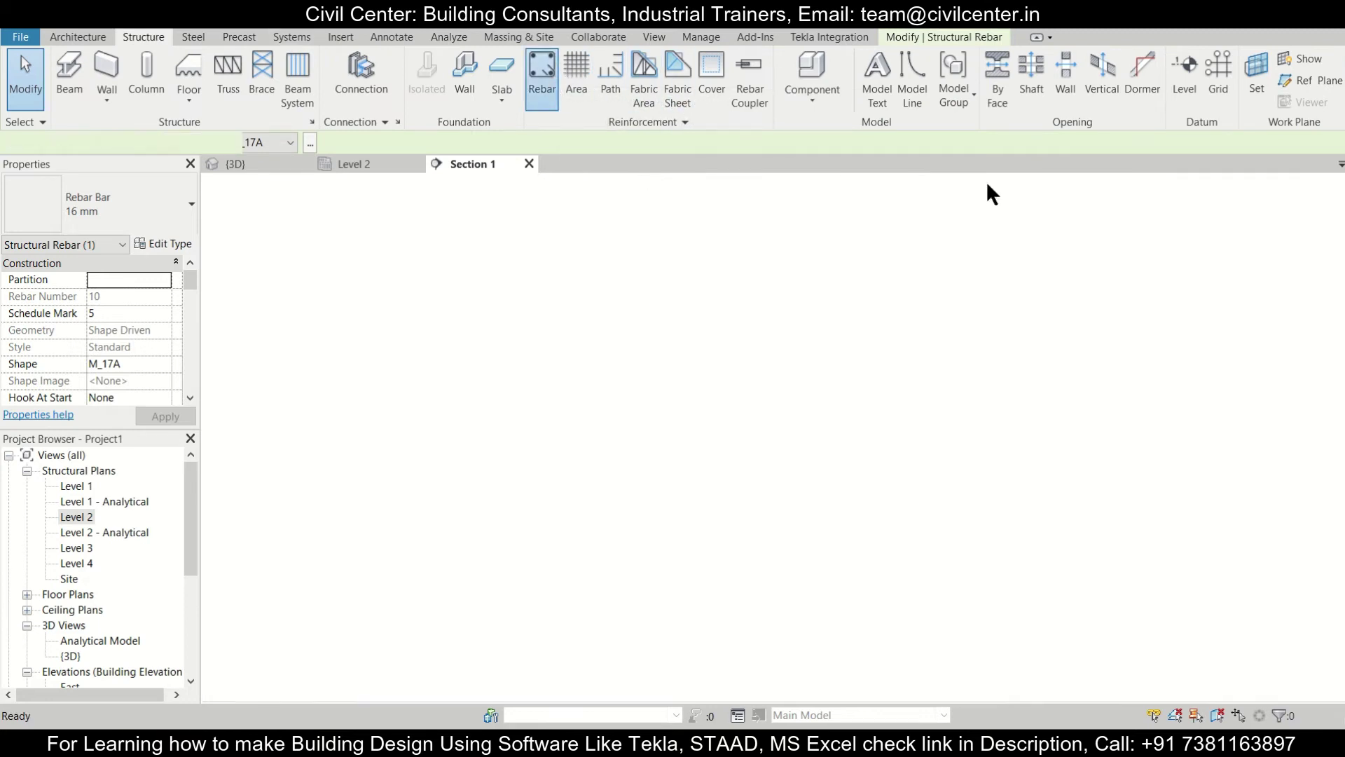
{"action": "scroll", "coordinate": [1144, 449], "scroll_direction": "down", "scroll_amount": 5}
{"action": "scroll", "coordinate": [1144, 449], "scroll_direction": "down", "scroll_amount": 10}
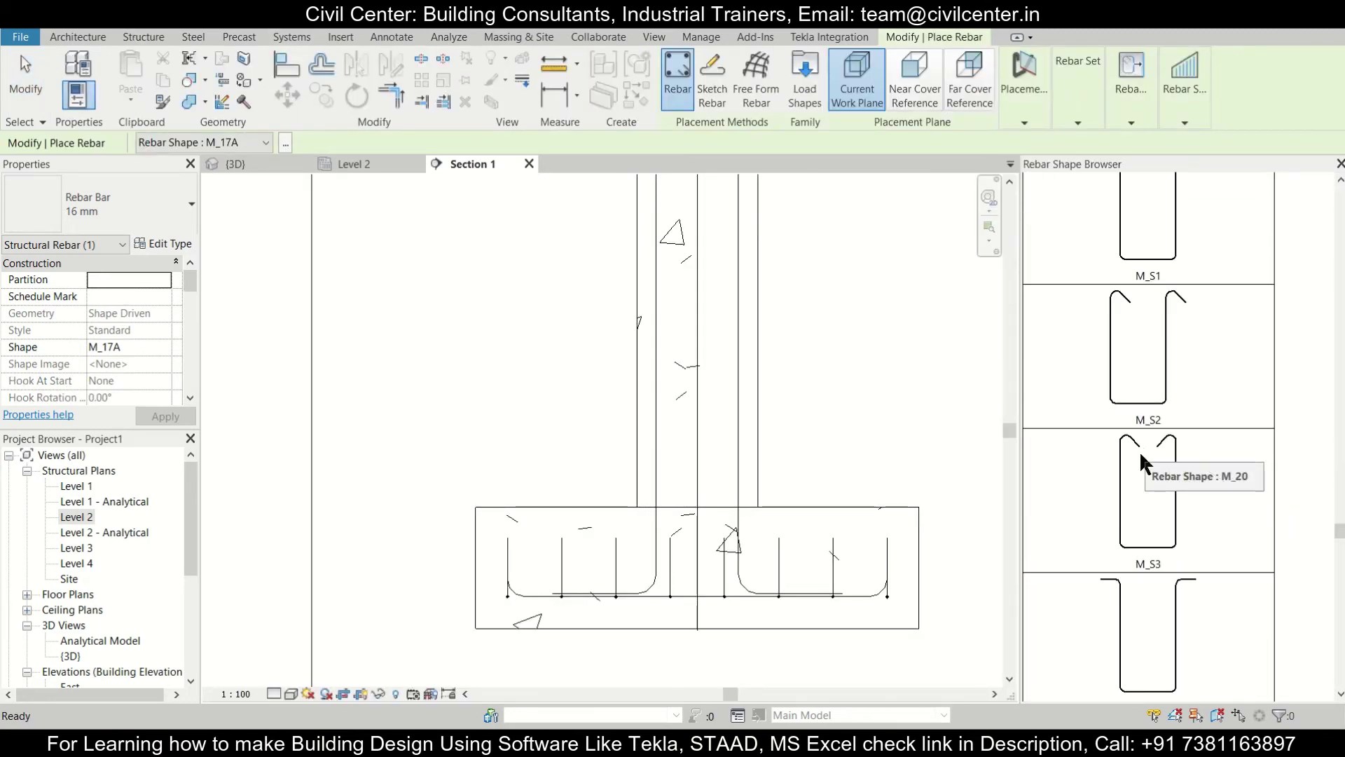
{"action": "left_click", "coordinate": [1154, 477]}
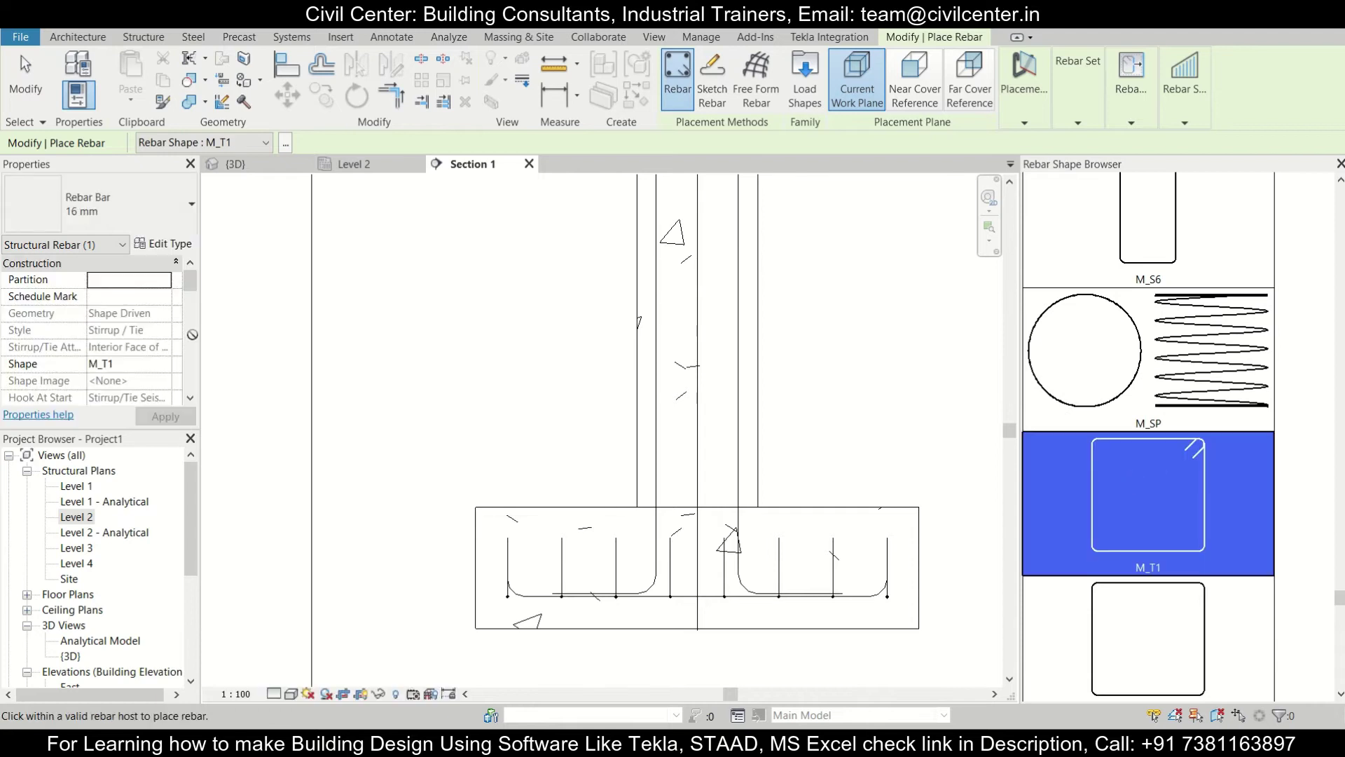
{"action": "left_click", "coordinate": [153, 209]}
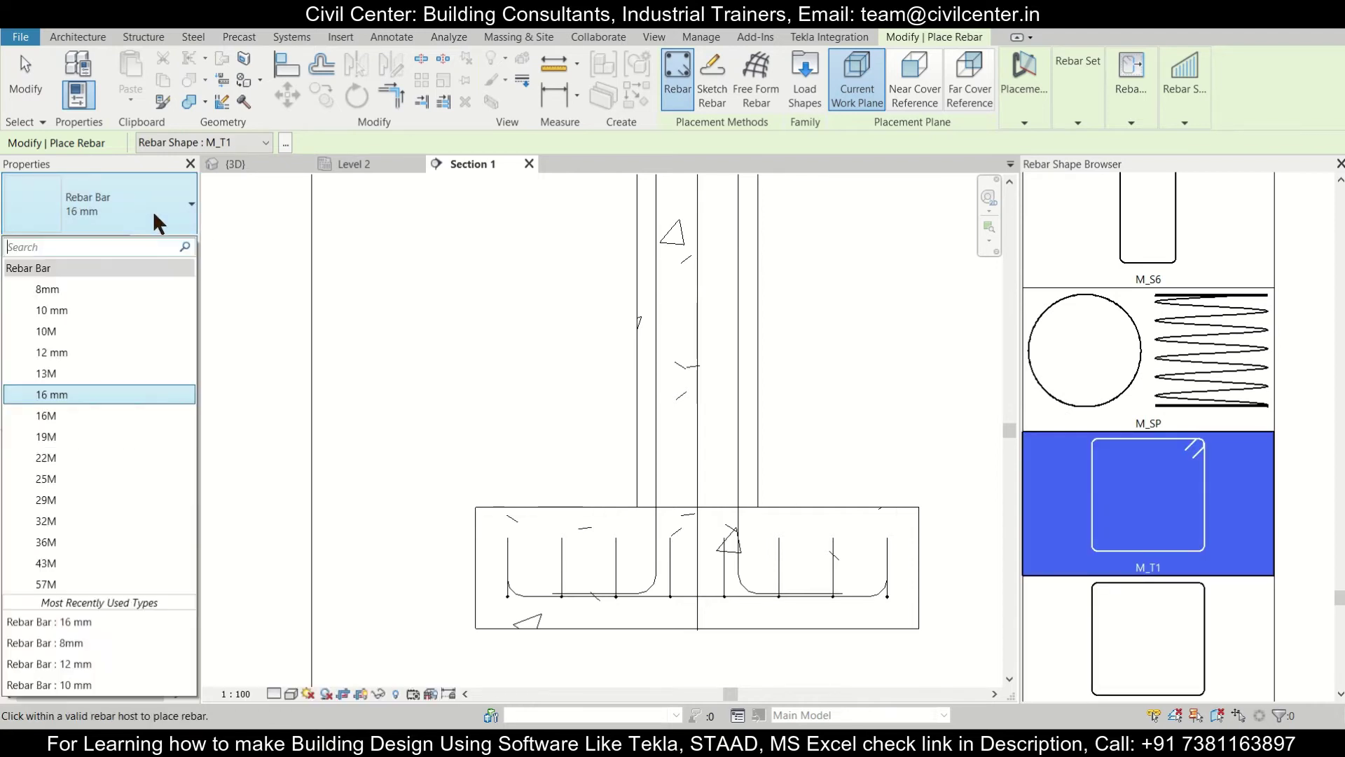
{"action": "left_click", "coordinate": [89, 289]}
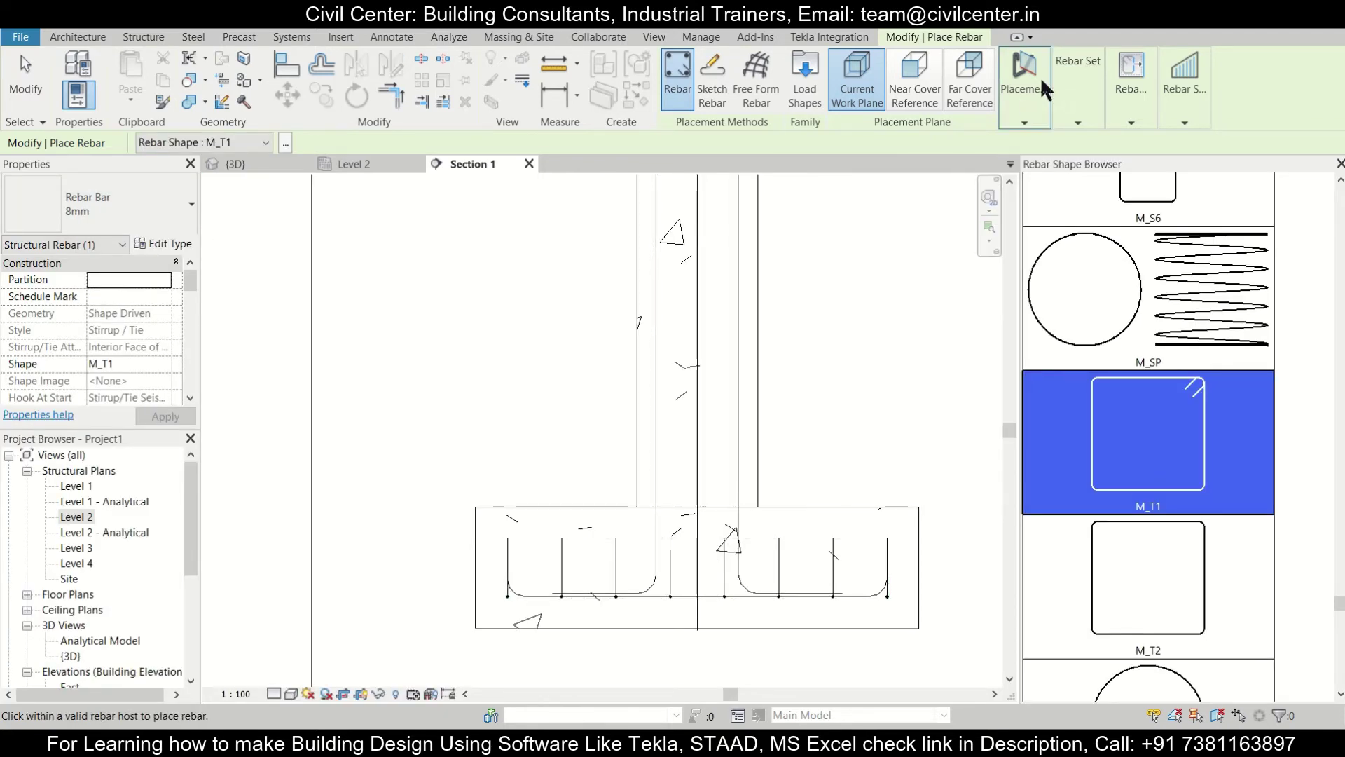
{"action": "left_click", "coordinate": [1025, 91]}
{"action": "left_click", "coordinate": [1136, 161]}
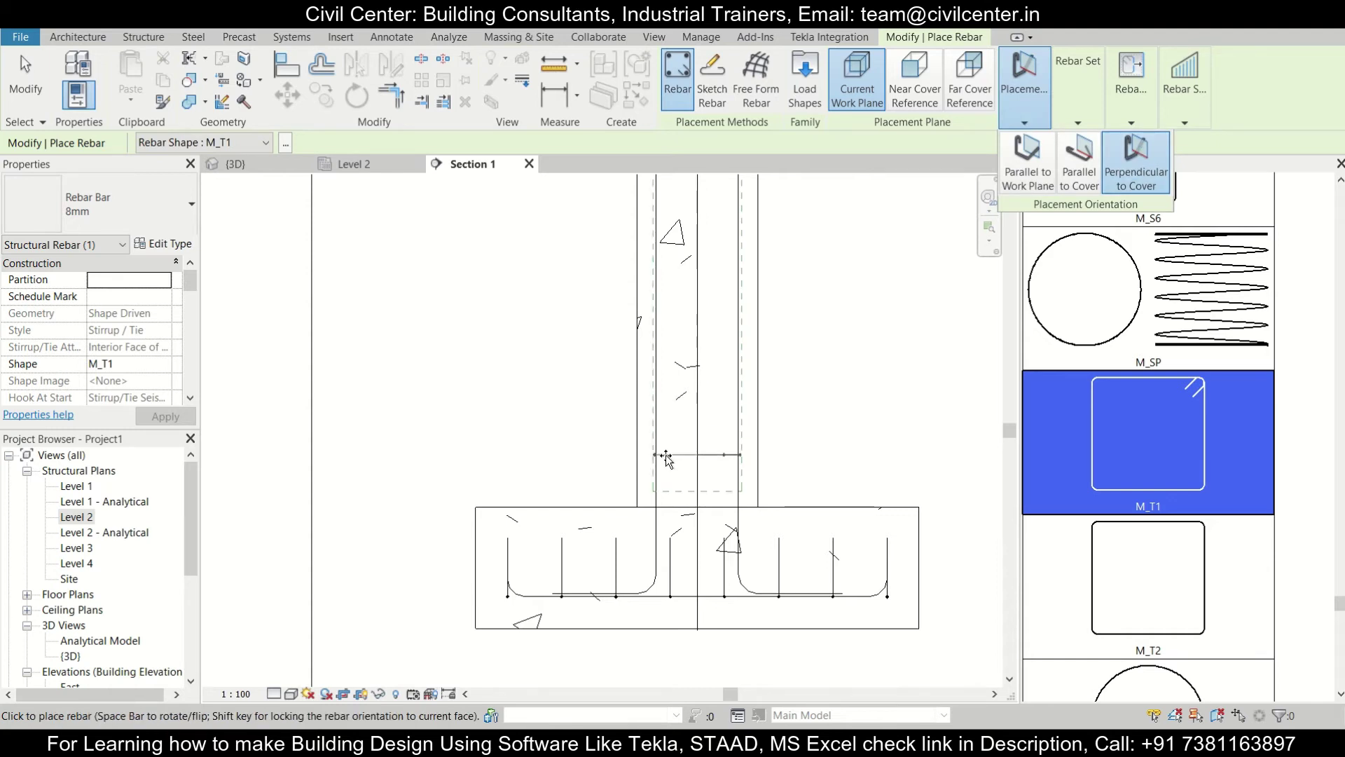
- Place one tie across the column just above the footing and select it
{"action": "scroll", "coordinate": [674, 465], "scroll_direction": "up", "scroll_amount": 3}
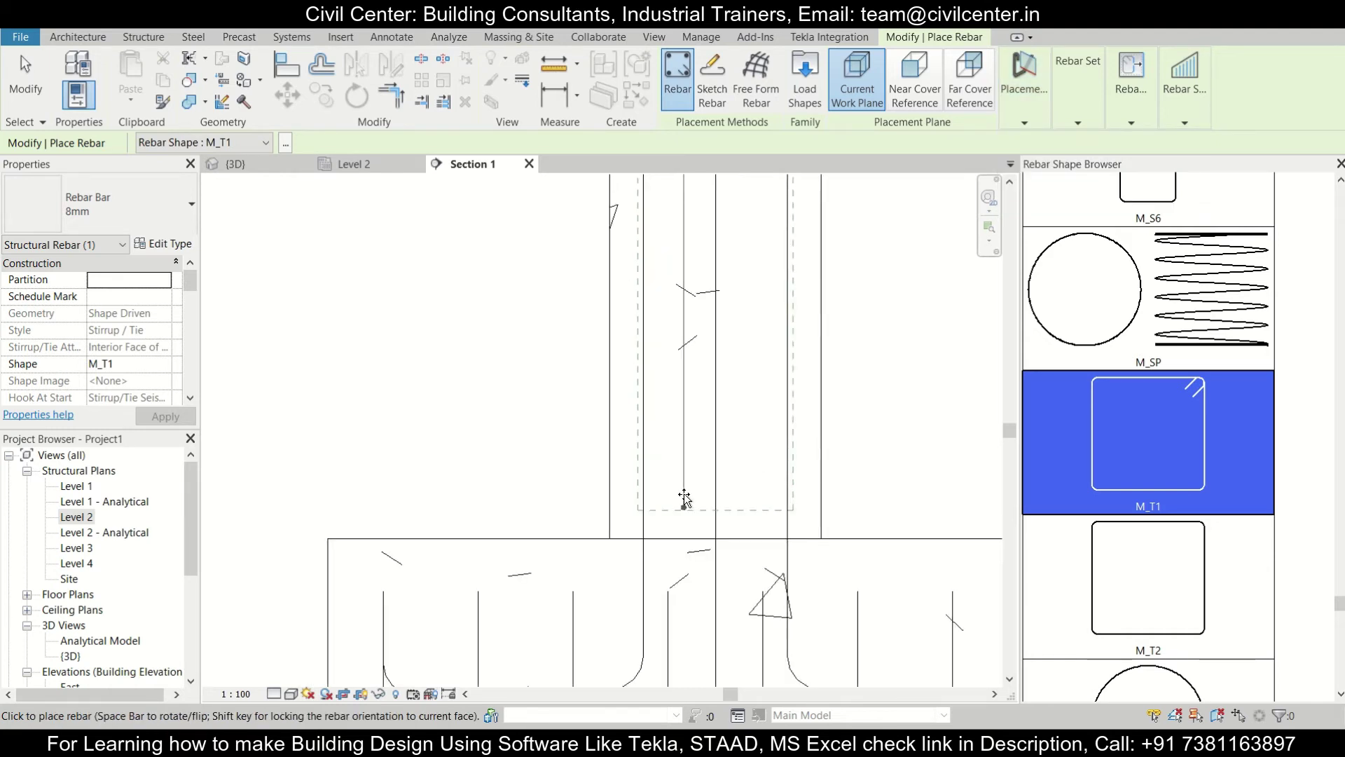
{"action": "scroll", "coordinate": [660, 483], "scroll_direction": "up", "scroll_amount": 2}
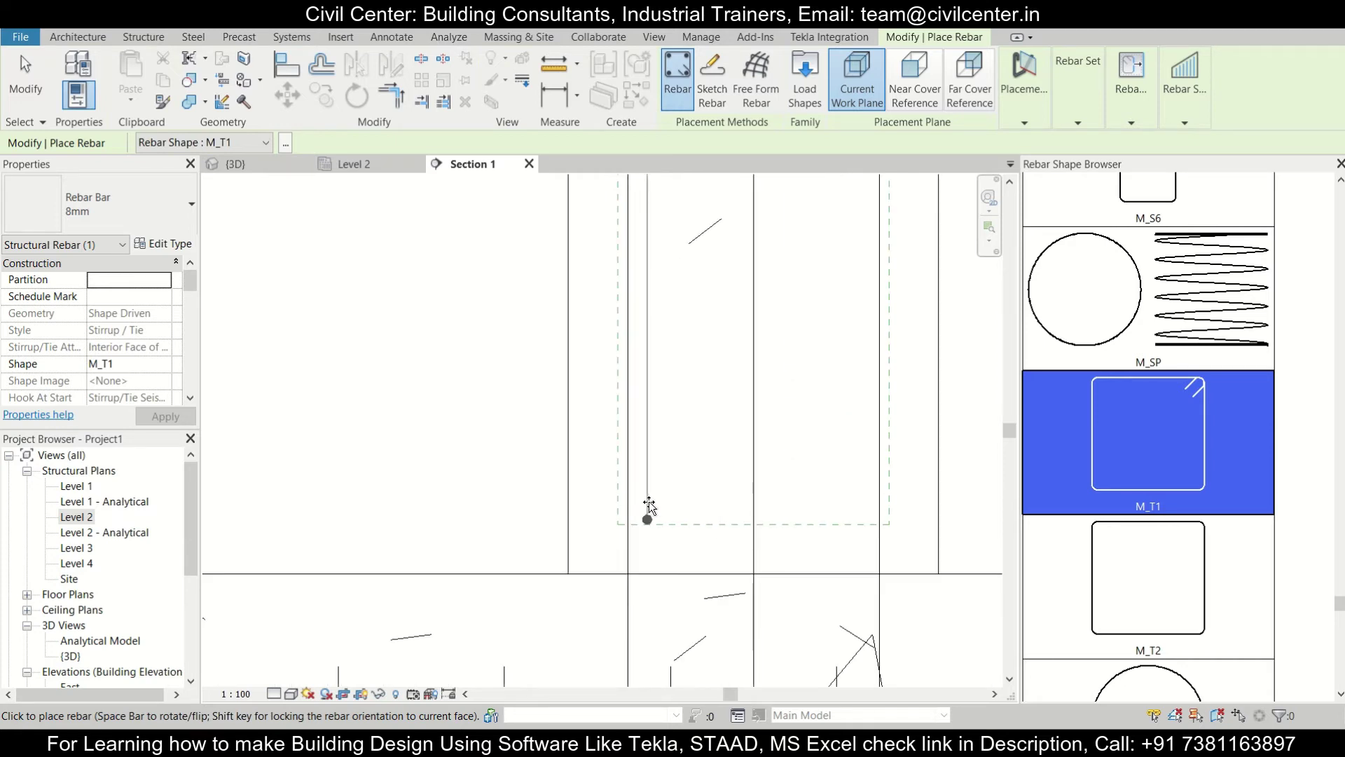
{"action": "left_click", "coordinate": [641, 503]}
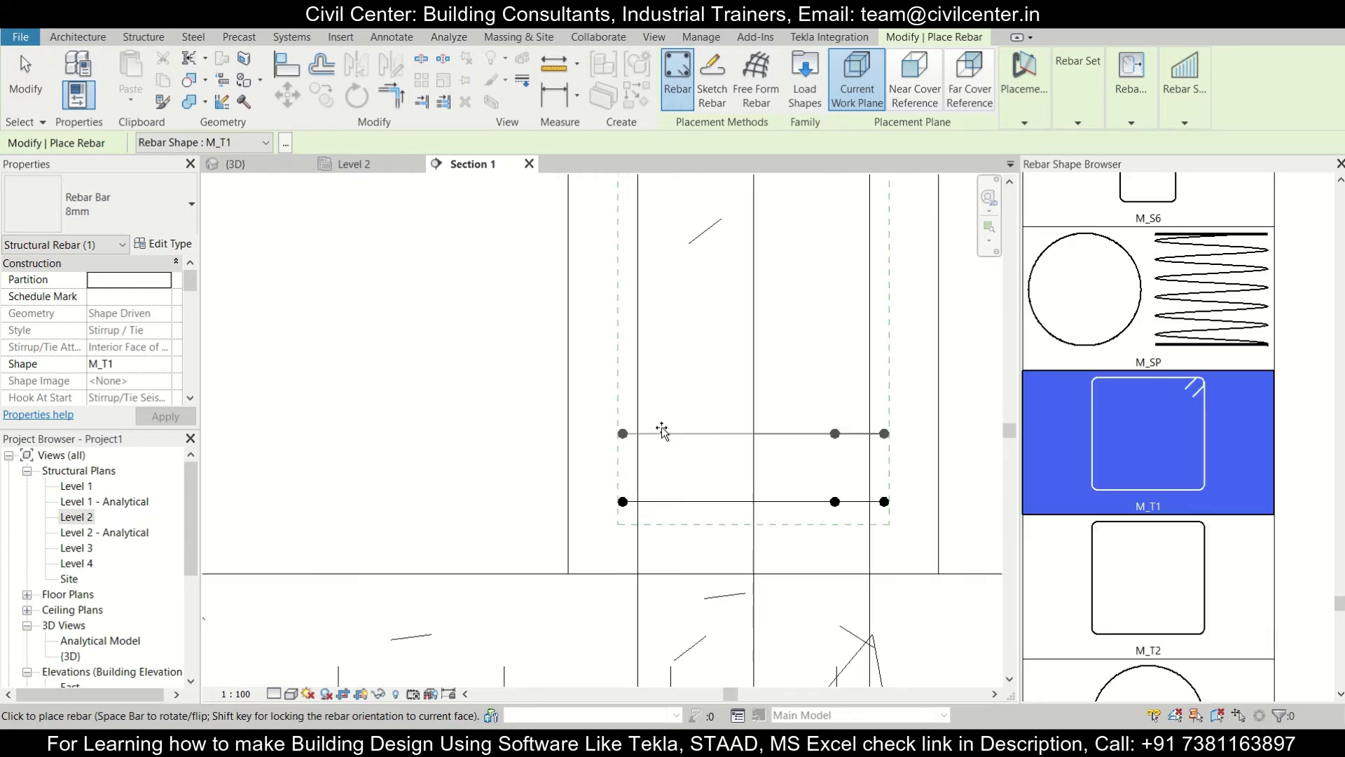
{"action": "key", "text": "Escape"}
{"action": "key", "text": "Escape"}
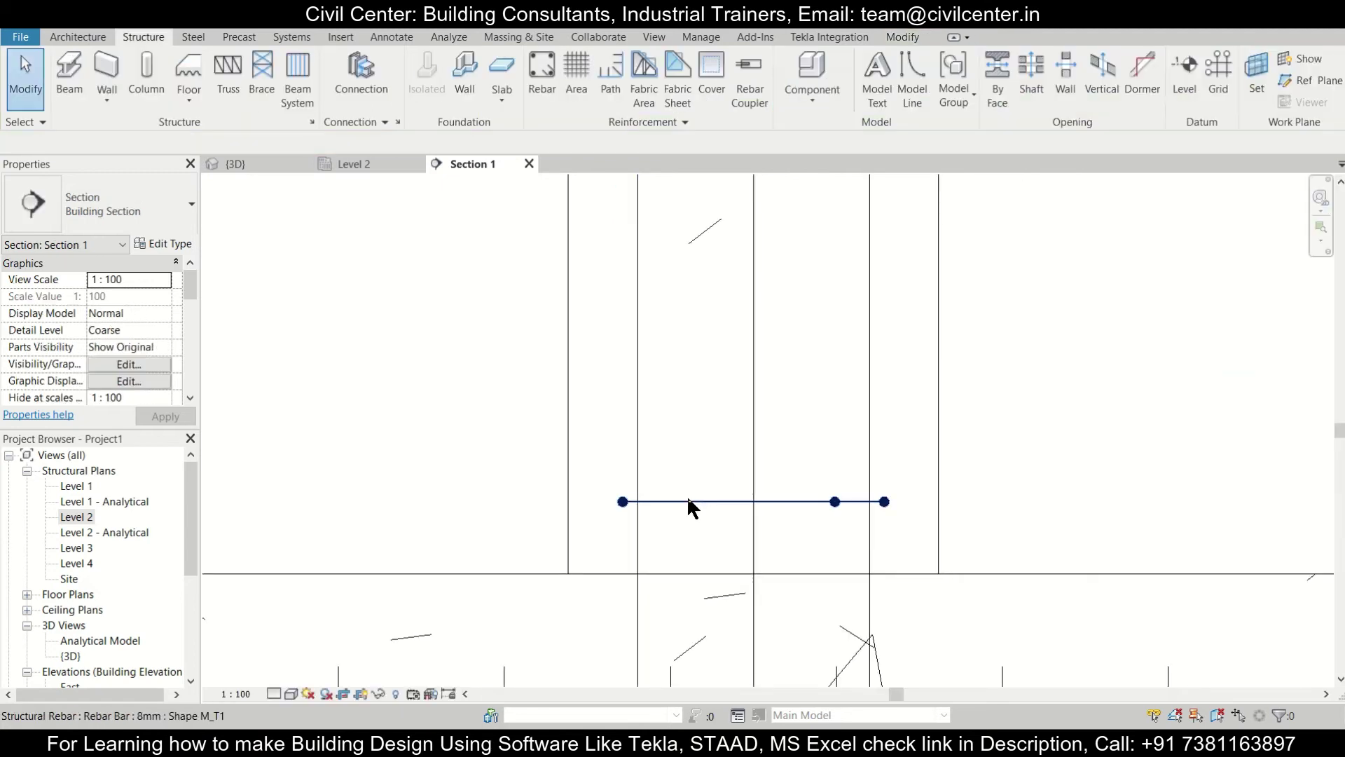
{"action": "left_click", "coordinate": [688, 502]}
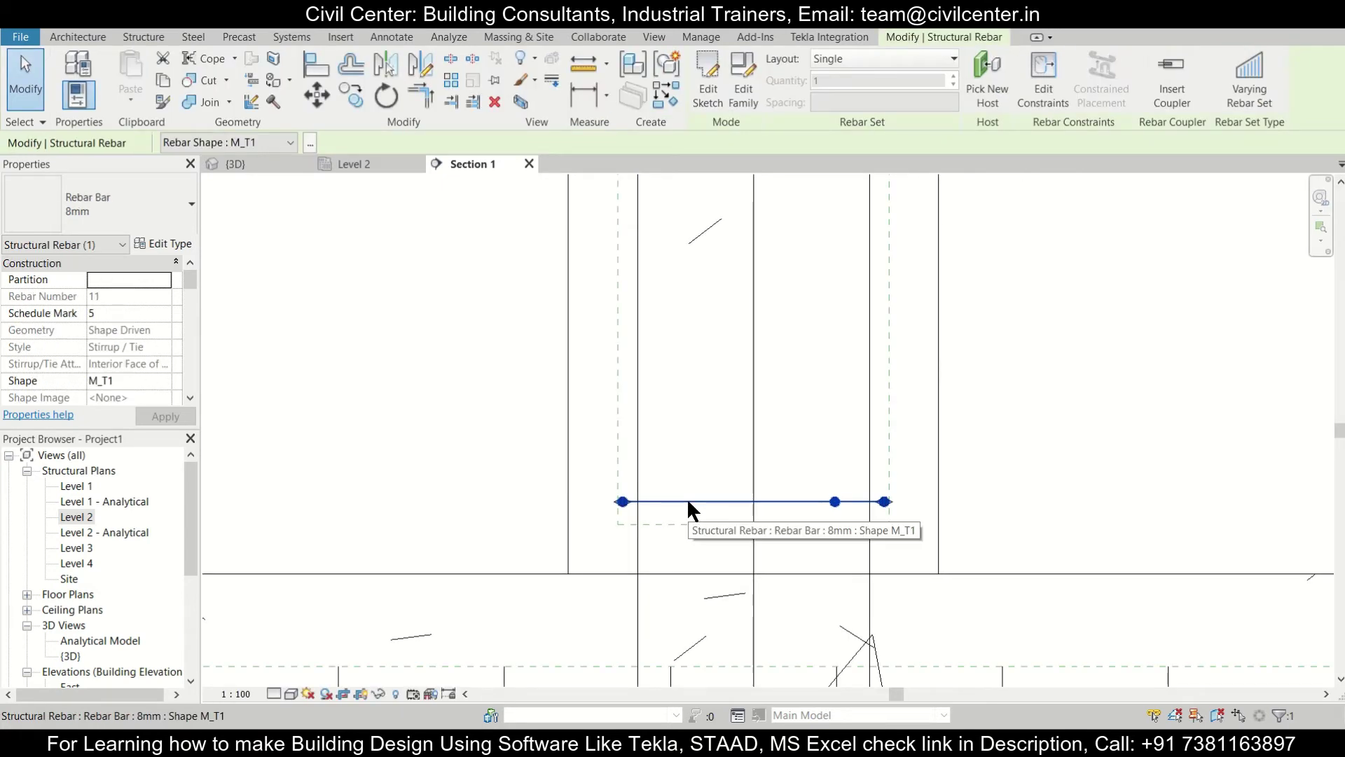
- Change the tie's layout to Maximum Spacing with a 125 mm spacing
{"action": "left_click", "coordinate": [880, 60]}
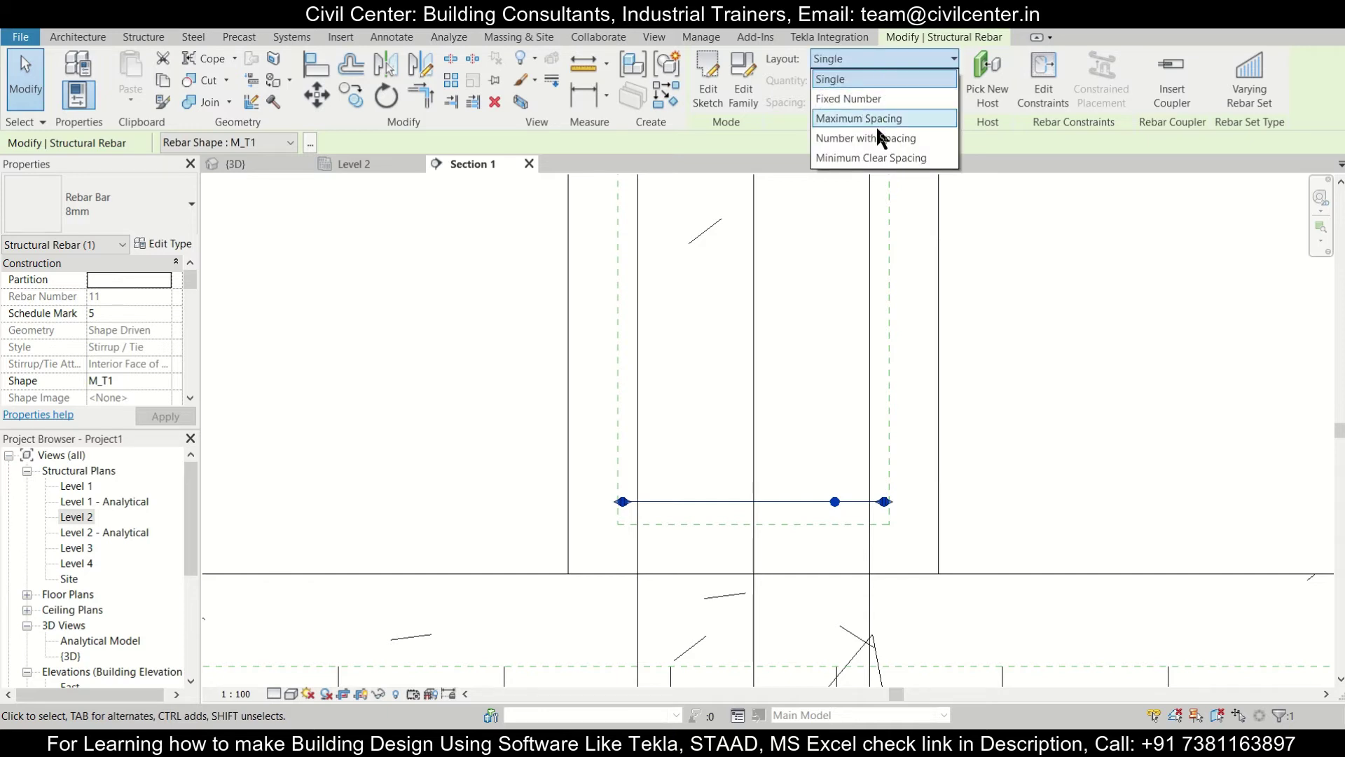
{"action": "key", "text": "Escape"}
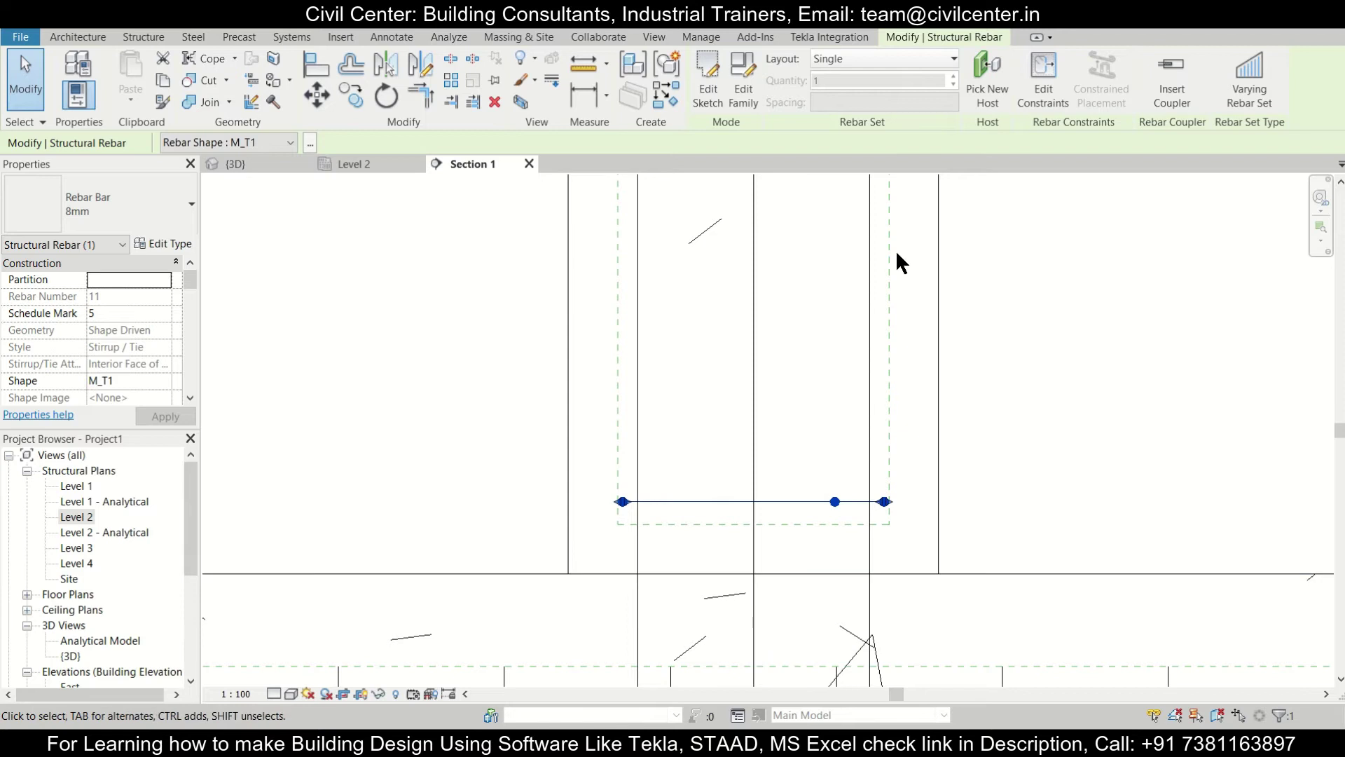
{"action": "left_click", "coordinate": [855, 59]}
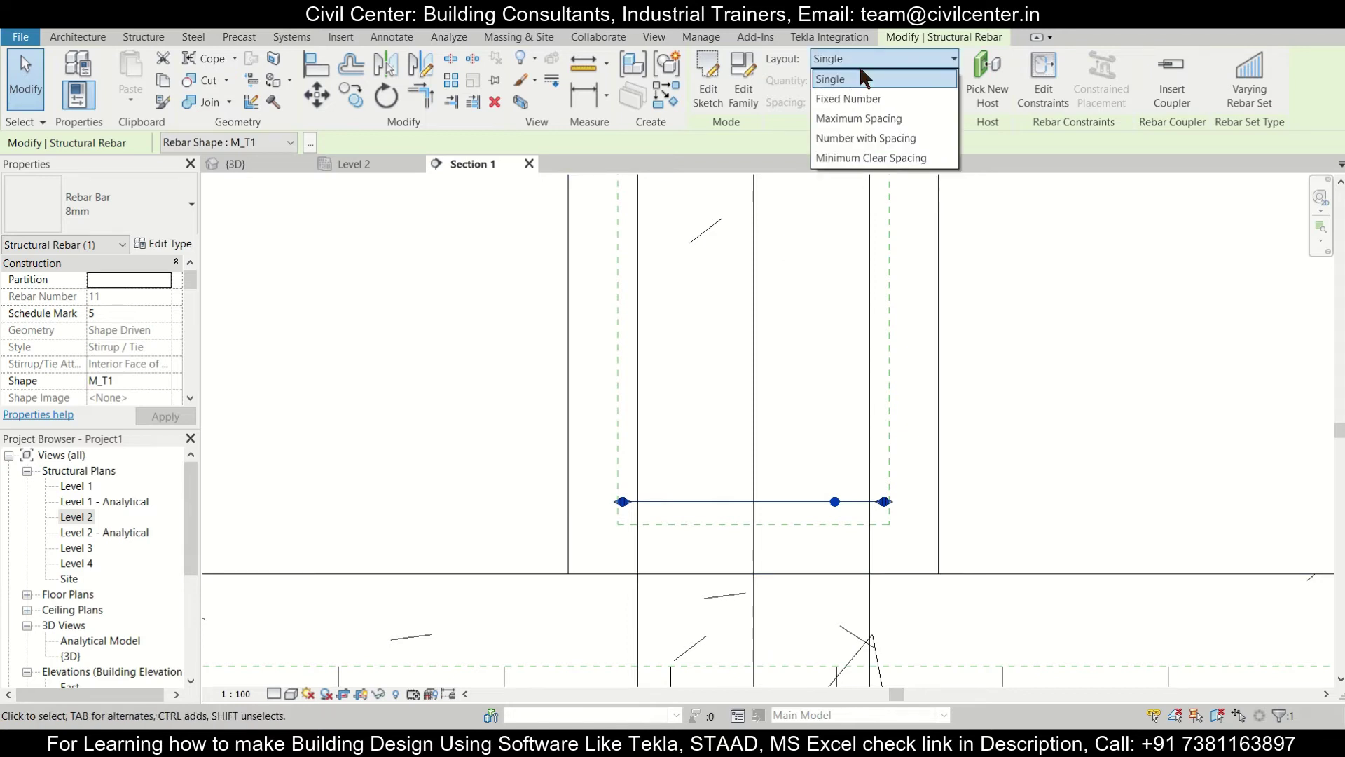
{"action": "left_click", "coordinate": [866, 114]}
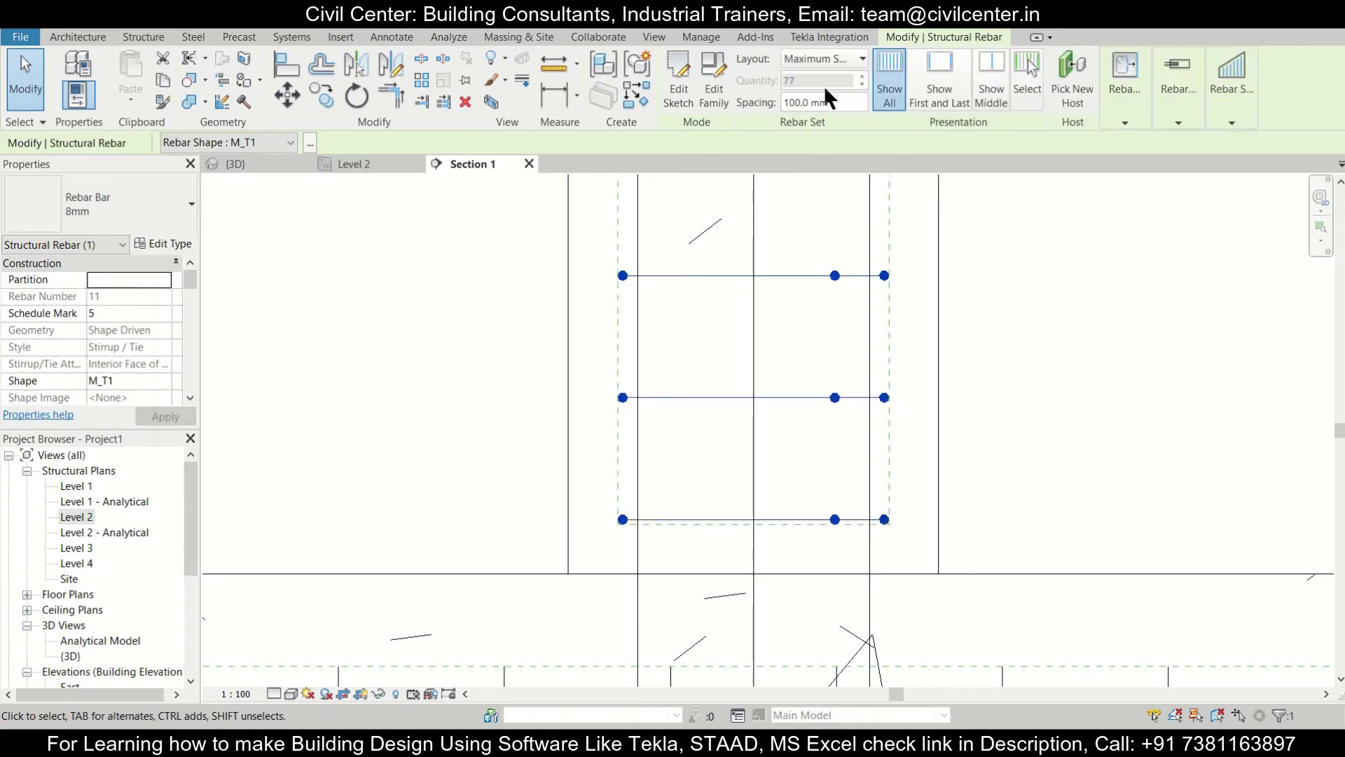
{"action": "type", "text": "125"}
{"action": "key", "text": "Return"}
- Select the tie set and drag its end handle to shorten it toward the footing
{"action": "scroll", "coordinate": [599, 411], "scroll_direction": "down", "scroll_amount": 6}
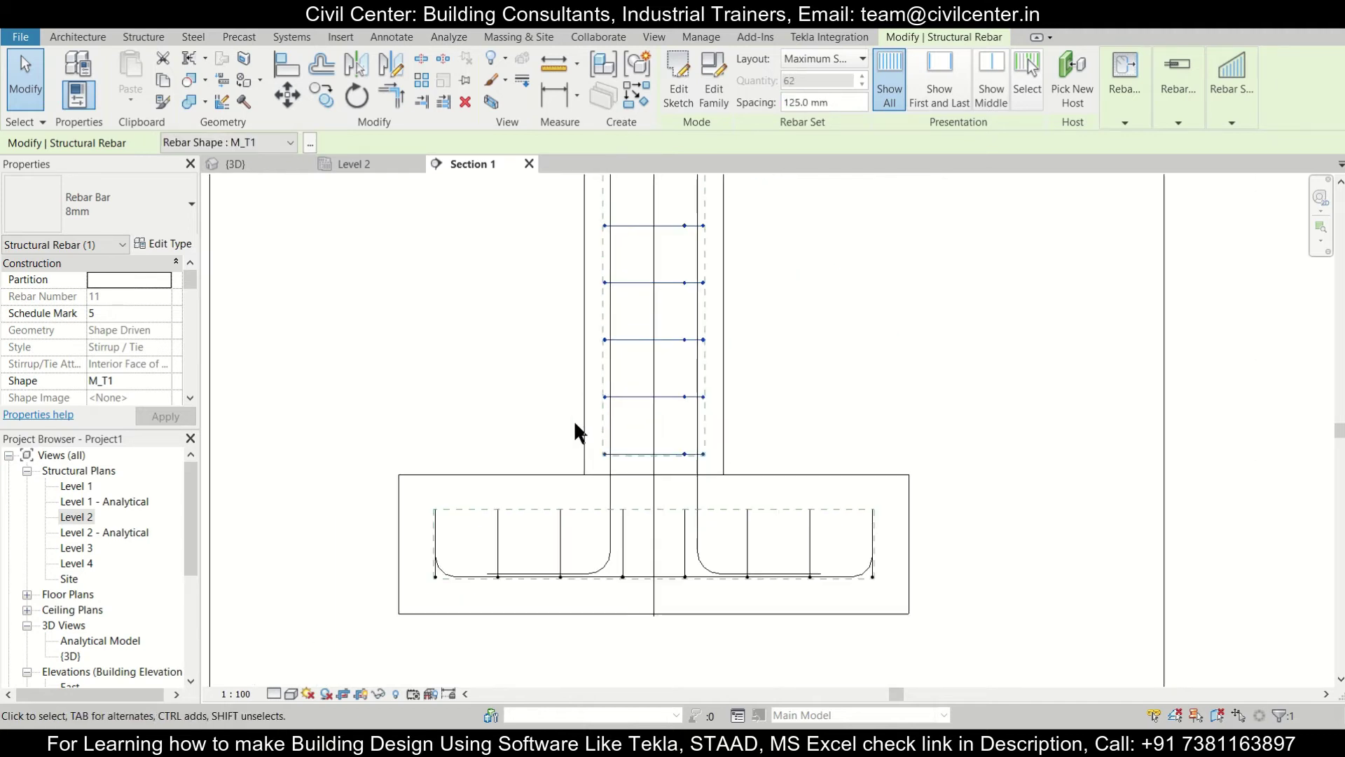
{"action": "scroll", "coordinate": [648, 320], "scroll_direction": "down", "scroll_amount": 4}
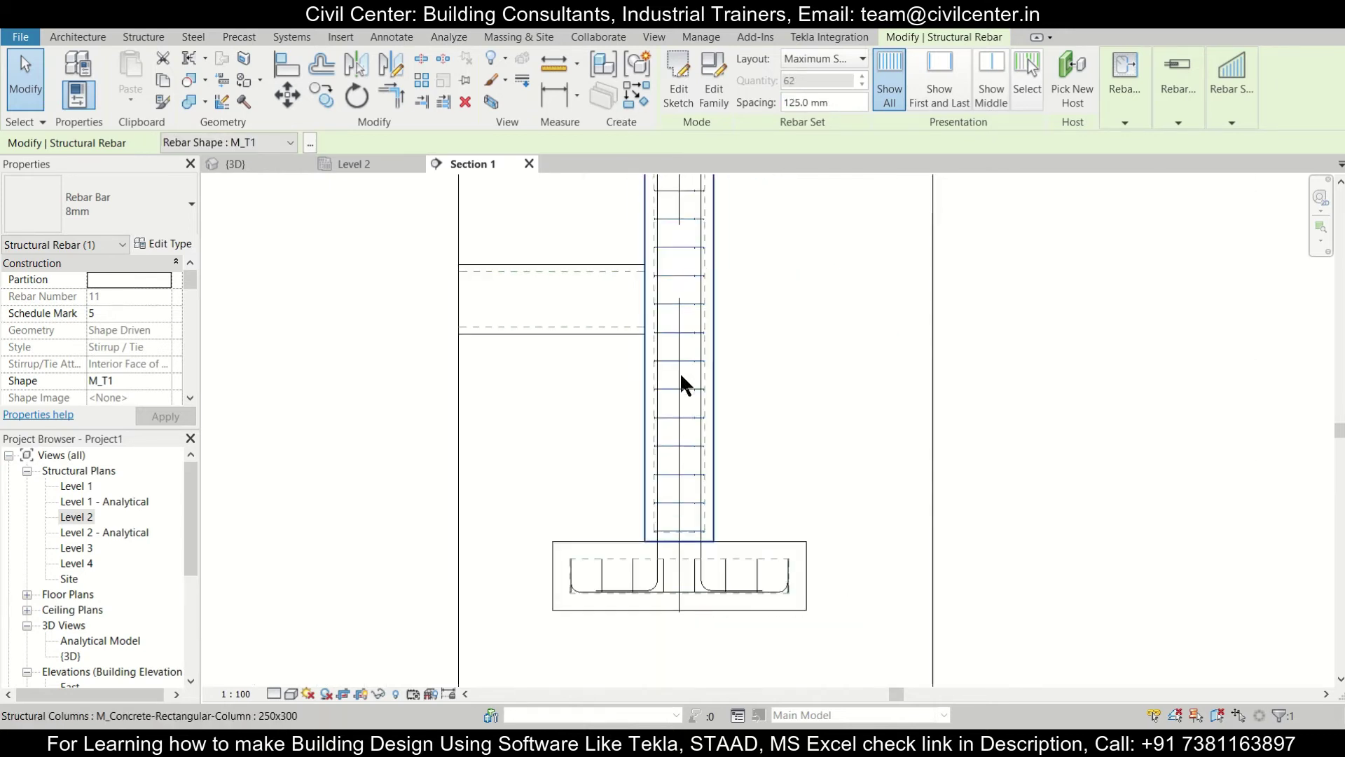
{"action": "middle_click_drag", "start_coordinate": [694, 271], "coordinate": [698, 393]}
{"action": "scroll", "coordinate": [698, 423], "scroll_direction": "up", "scroll_amount": 4}
{"action": "scroll", "coordinate": [669, 410], "scroll_direction": "up", "scroll_amount": 2}
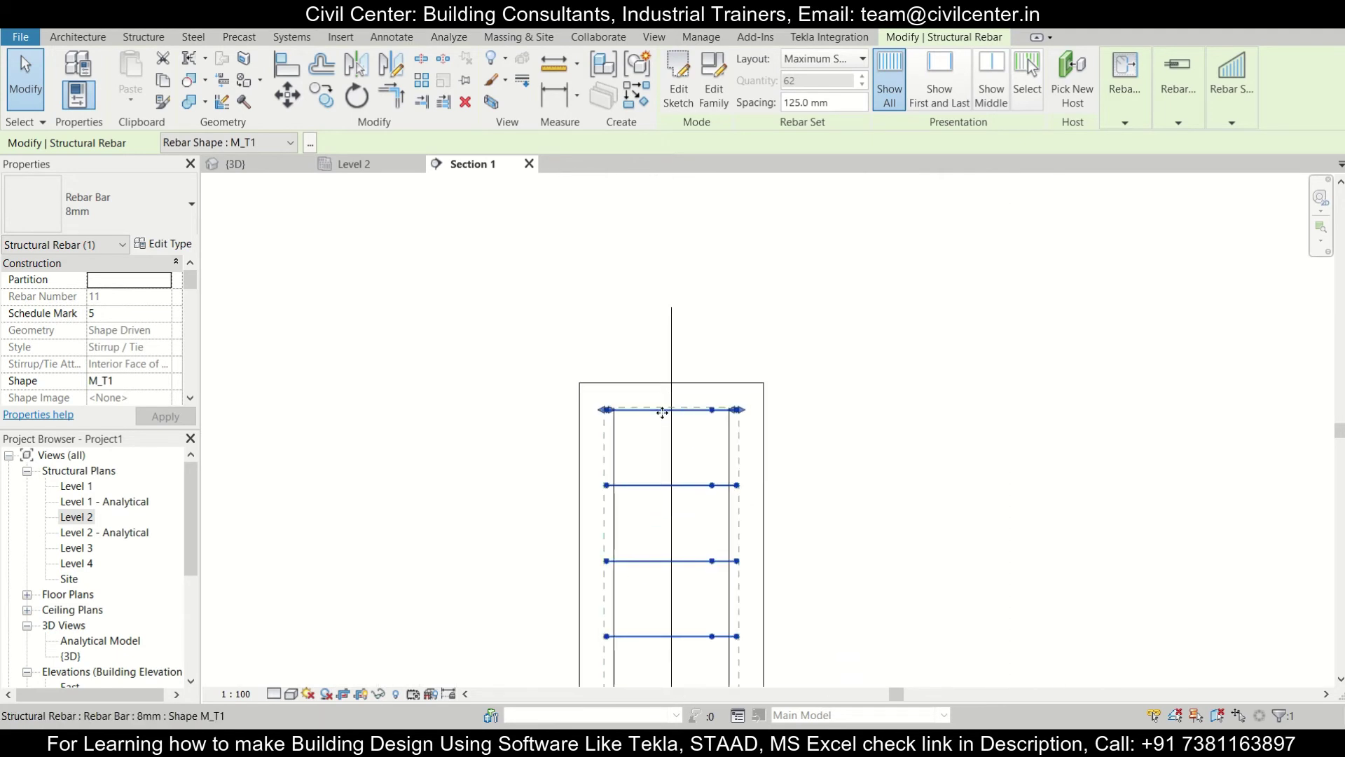
{"action": "left_click", "coordinate": [555, 371]}
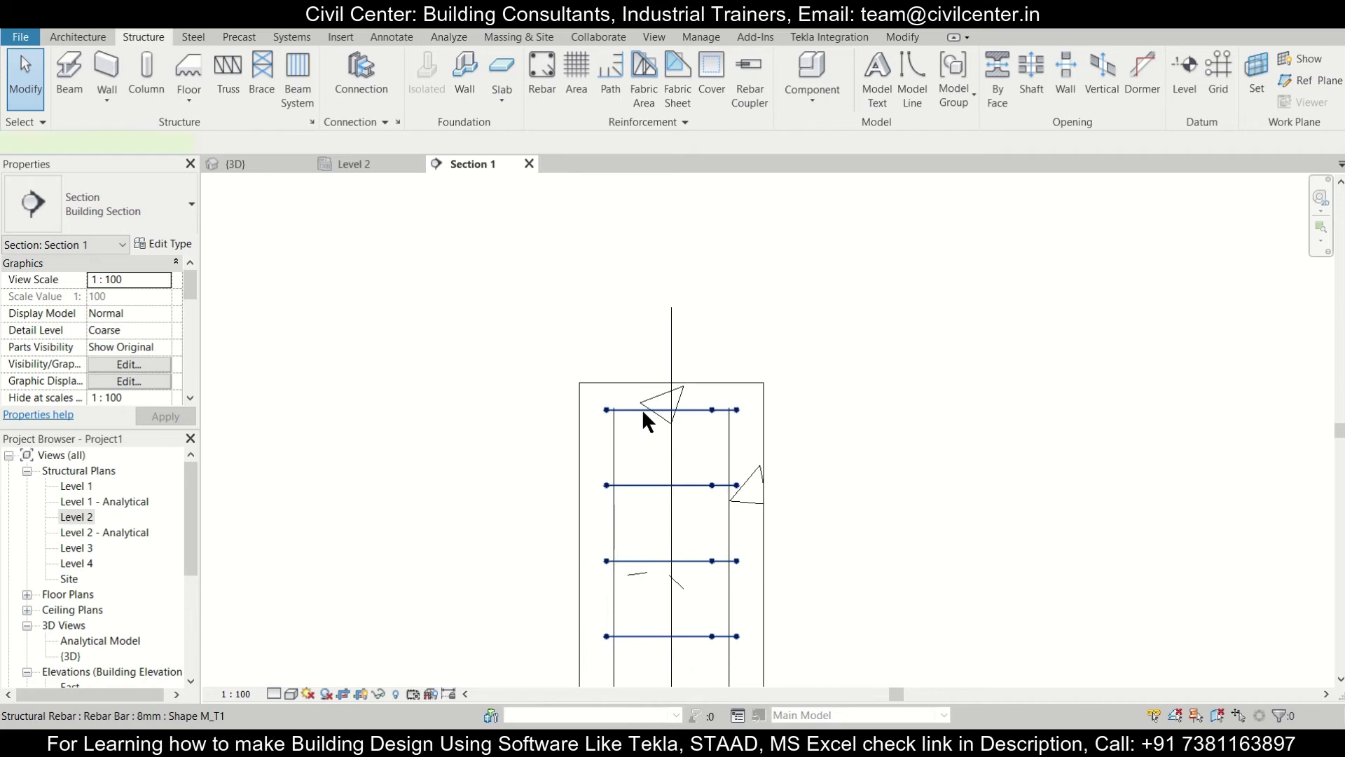
{"action": "left_click", "coordinate": [642, 409]}
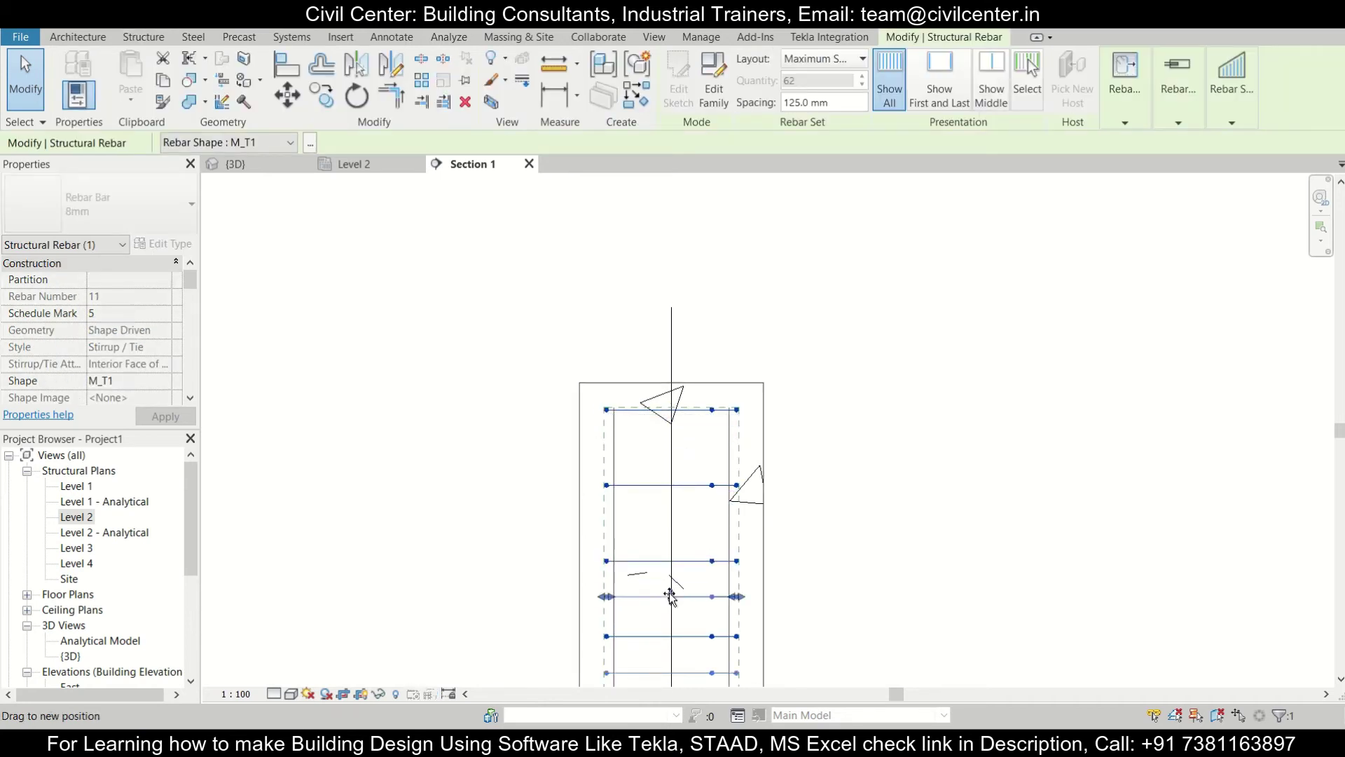
{"action": "scroll", "coordinate": [655, 561], "scroll_direction": "down", "scroll_amount": 5}
{"action": "middle_click_drag", "start_coordinate": [642, 534], "coordinate": [619, 405]}
{"action": "mouse_move", "coordinate": [620, 405]}
{"action": "left_mouse_down"}
{"action": "mouse_move", "coordinate": [632, 552]}
{"action": "mouse_move", "coordinate": [617, 571]}
{"action": "mouse_move", "coordinate": [609, 517]}
{"action": "mouse_move", "coordinate": [607, 597]}
{"action": "left_mouse_up"}
{"action": "scroll", "coordinate": [616, 571], "scroll_direction": "down", "scroll_amount": 2}
{"action": "scroll", "coordinate": [610, 517], "scroll_direction": "up", "scroll_amount": 2}
{"action": "scroll", "coordinate": [614, 583], "scroll_direction": "up", "scroll_amount": 2}
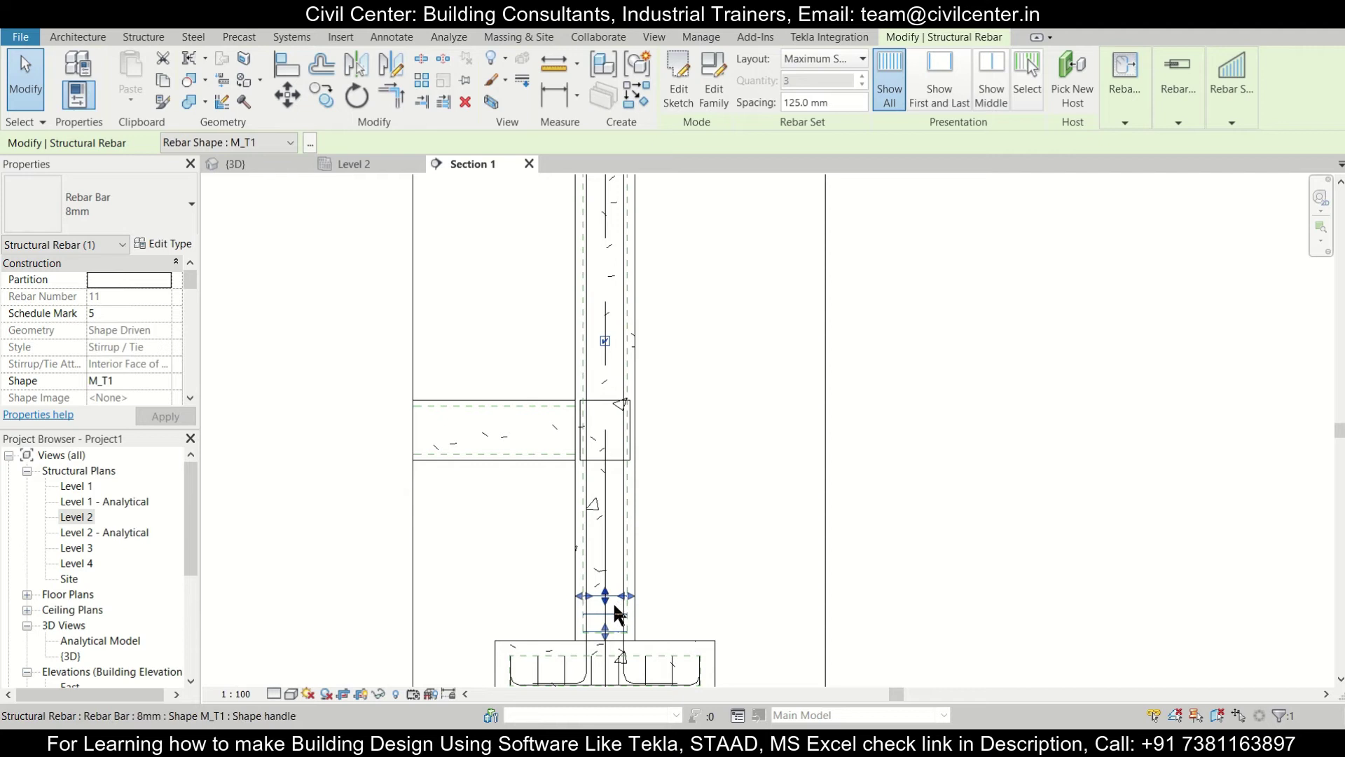
{"action": "scroll", "coordinate": [616, 615], "scroll_direction": "up", "scroll_amount": 3}
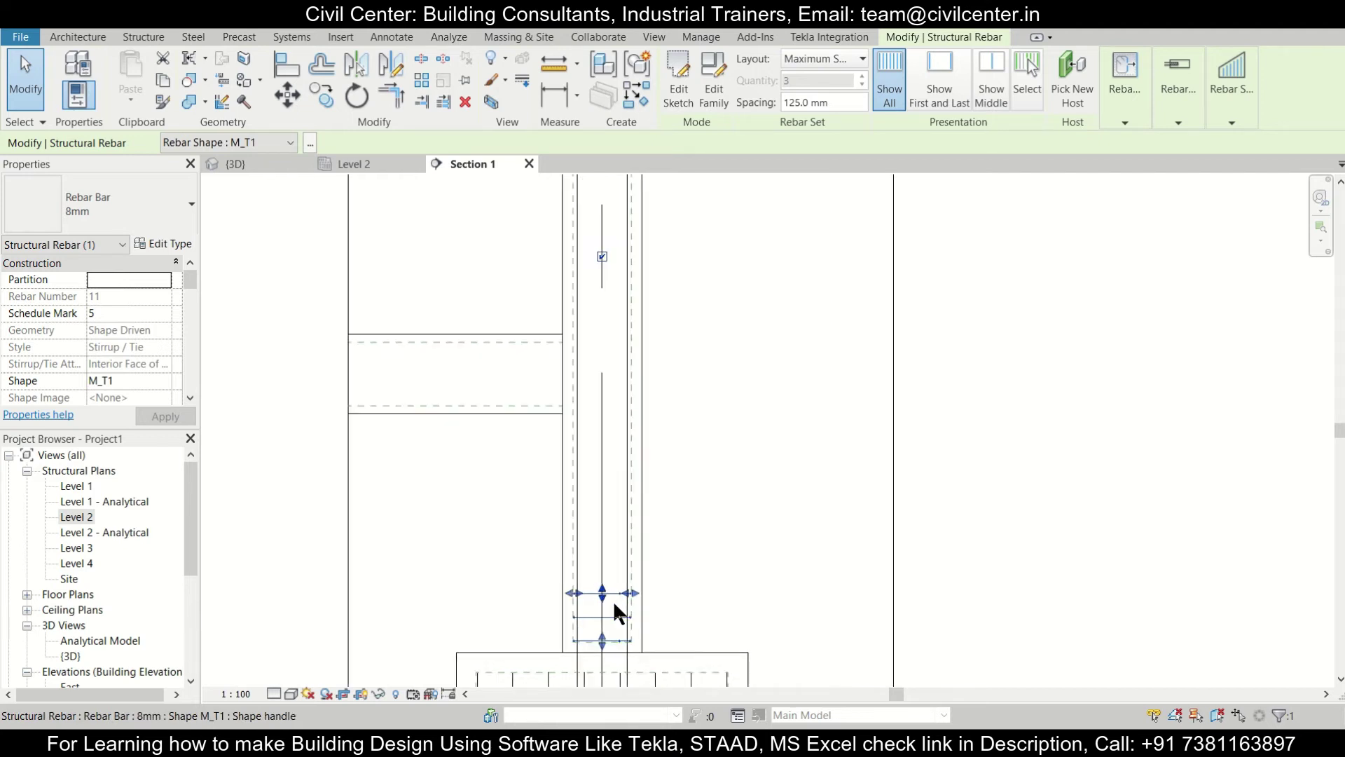
- Copy the tie set to just below the beam and extend its end downward
{"action": "left_click", "coordinate": [321, 95]}
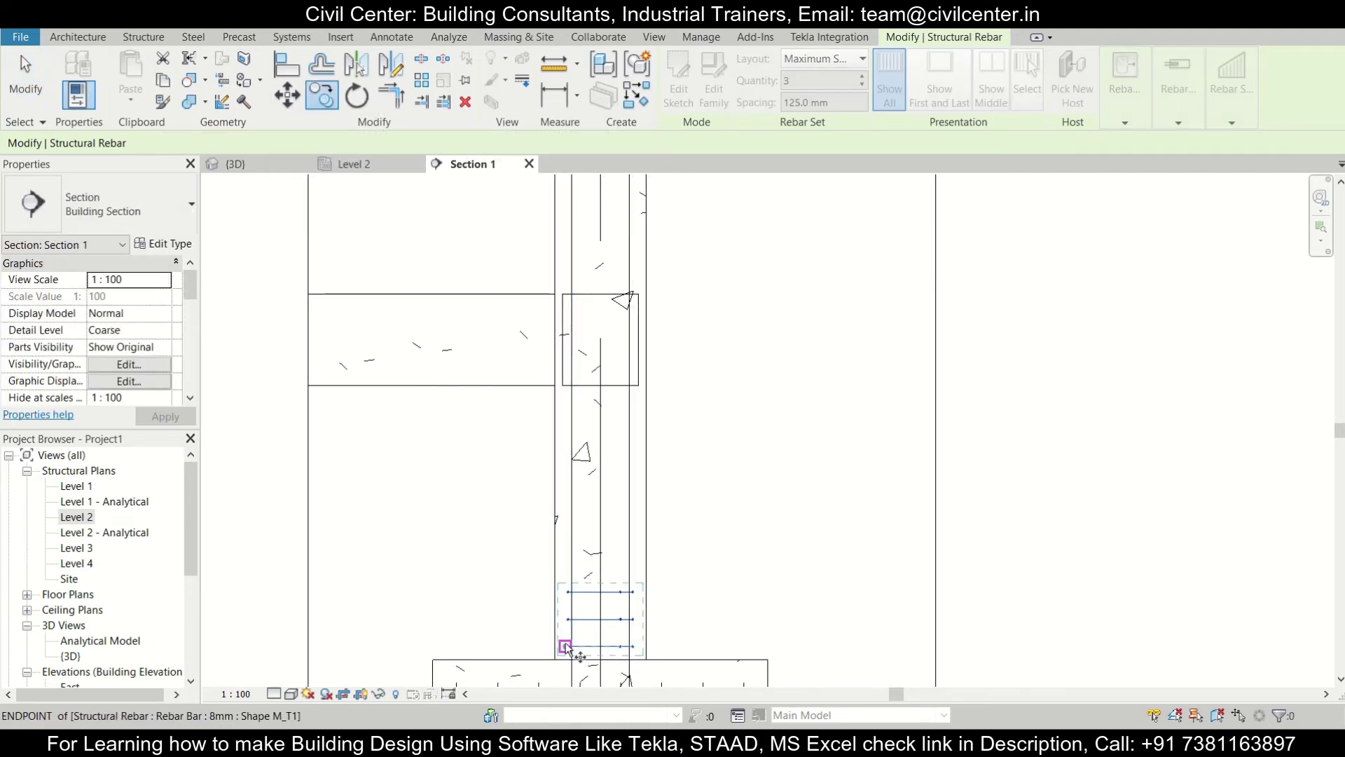
{"action": "left_click", "coordinate": [555, 585]}
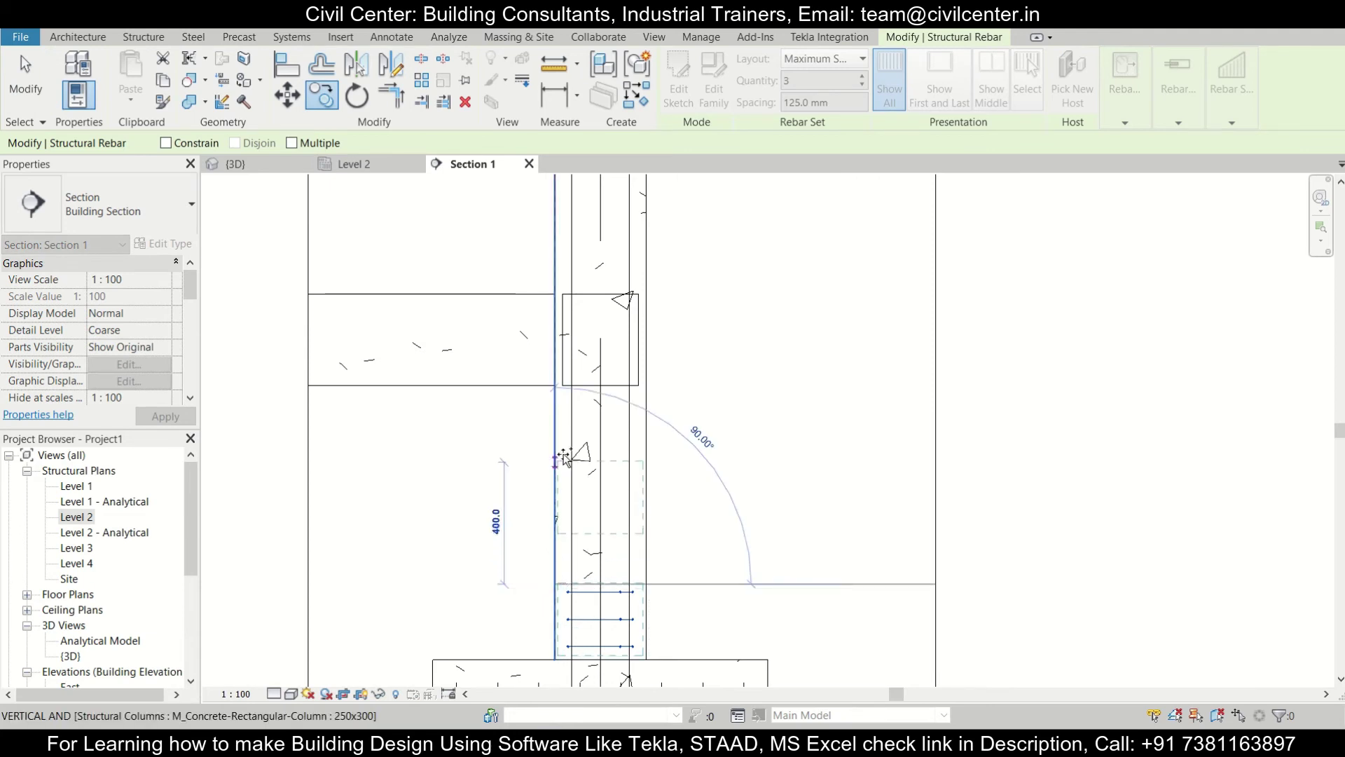
{"action": "left_click", "coordinate": [558, 397]}
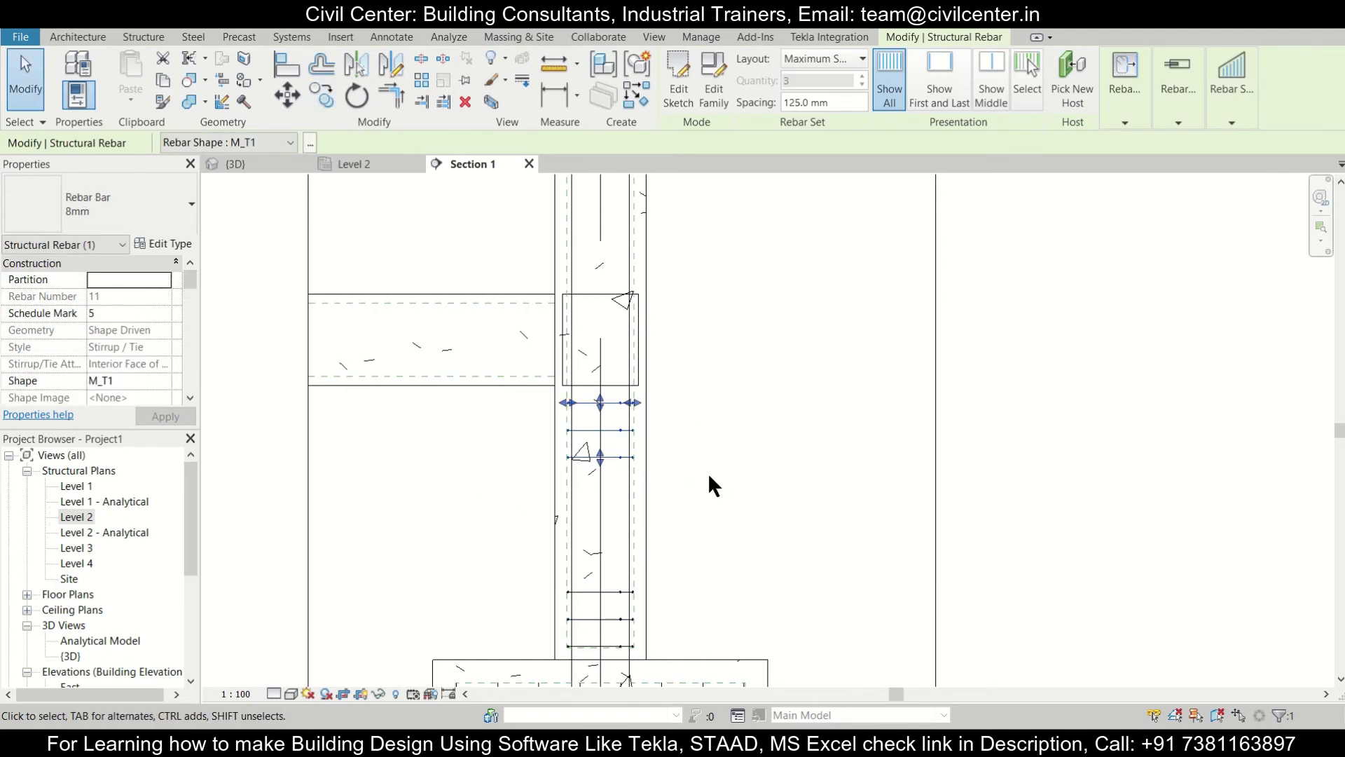
{"action": "left_click", "coordinate": [324, 96]}
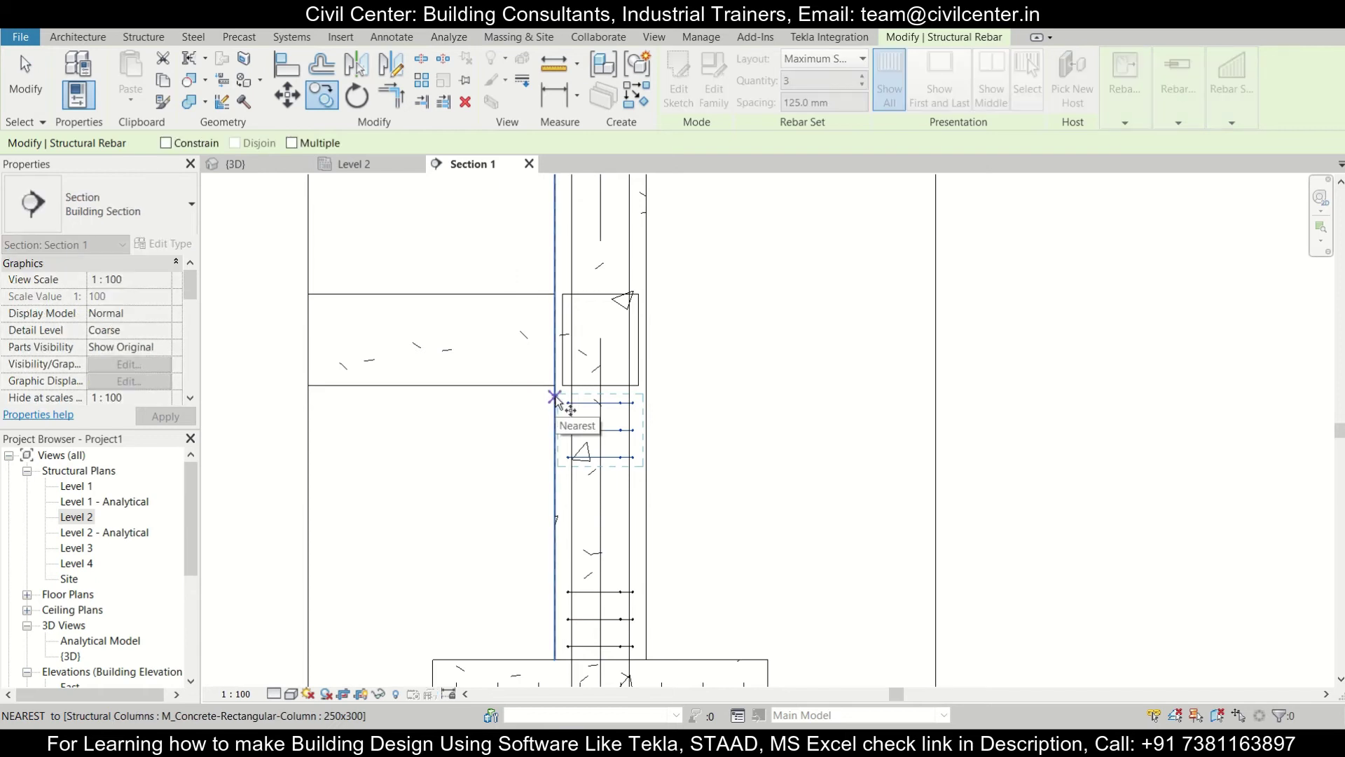
{"action": "left_click", "coordinate": [554, 395]}
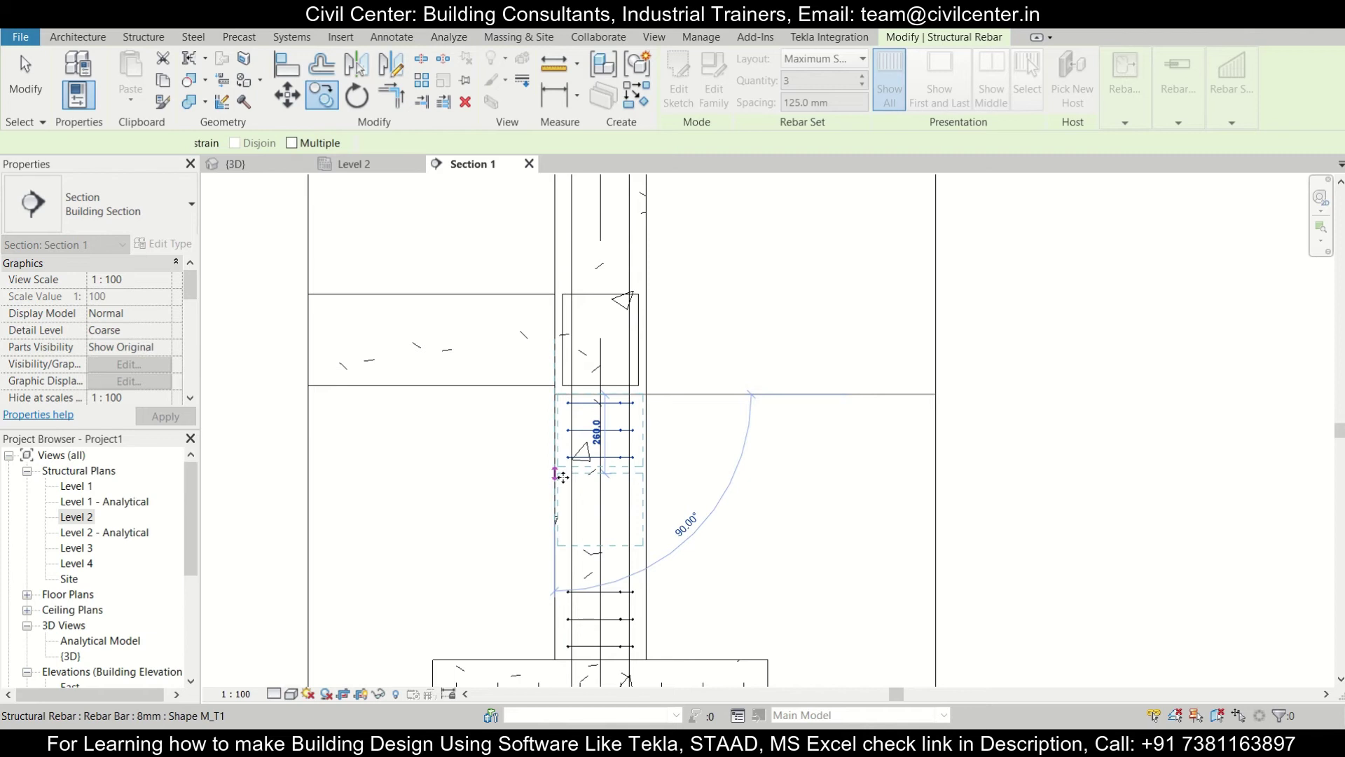
{"action": "left_click_drag", "start_coordinate": [600, 545], "coordinate": [601, 574]}
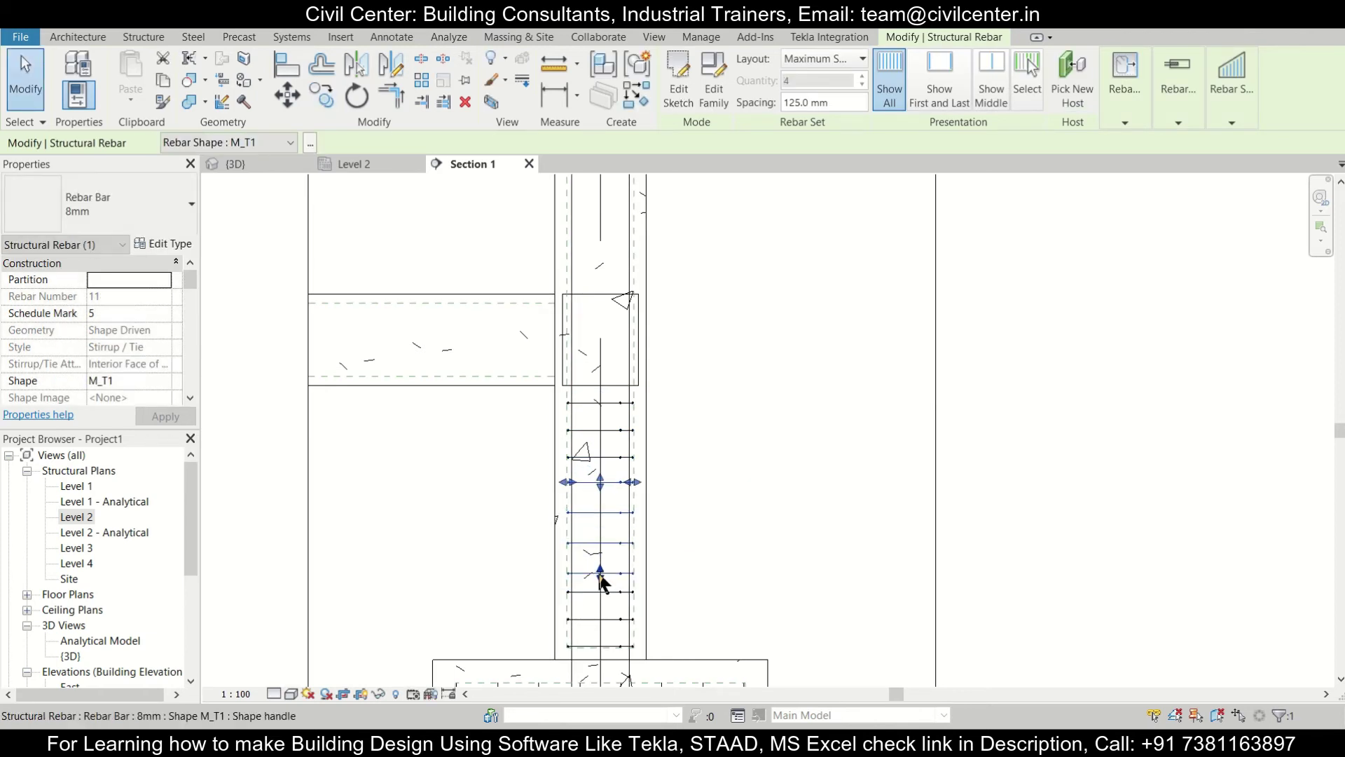
- Set the column tie spacing to 150 mm and deselect the rebar set
{"action": "left_click", "coordinate": [834, 103]}
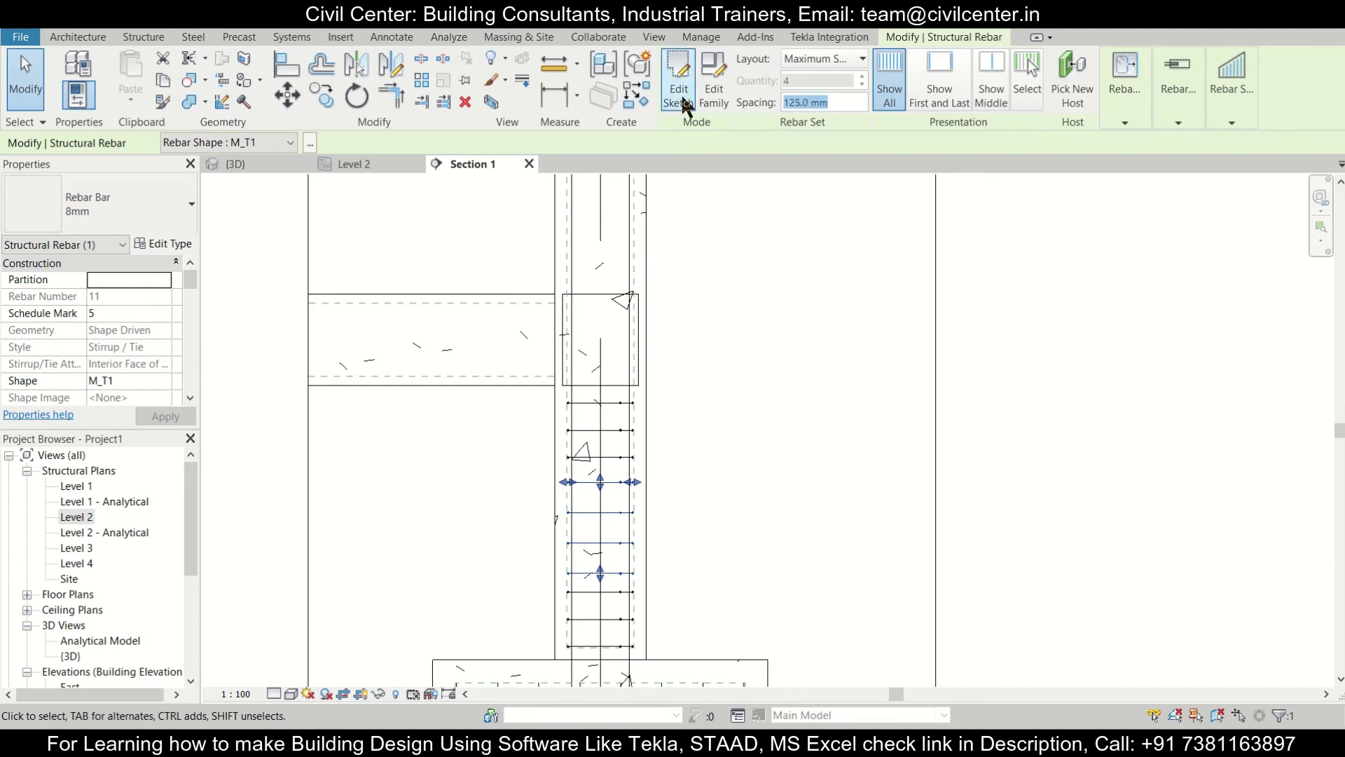
{"action": "key", "text": "Return"}
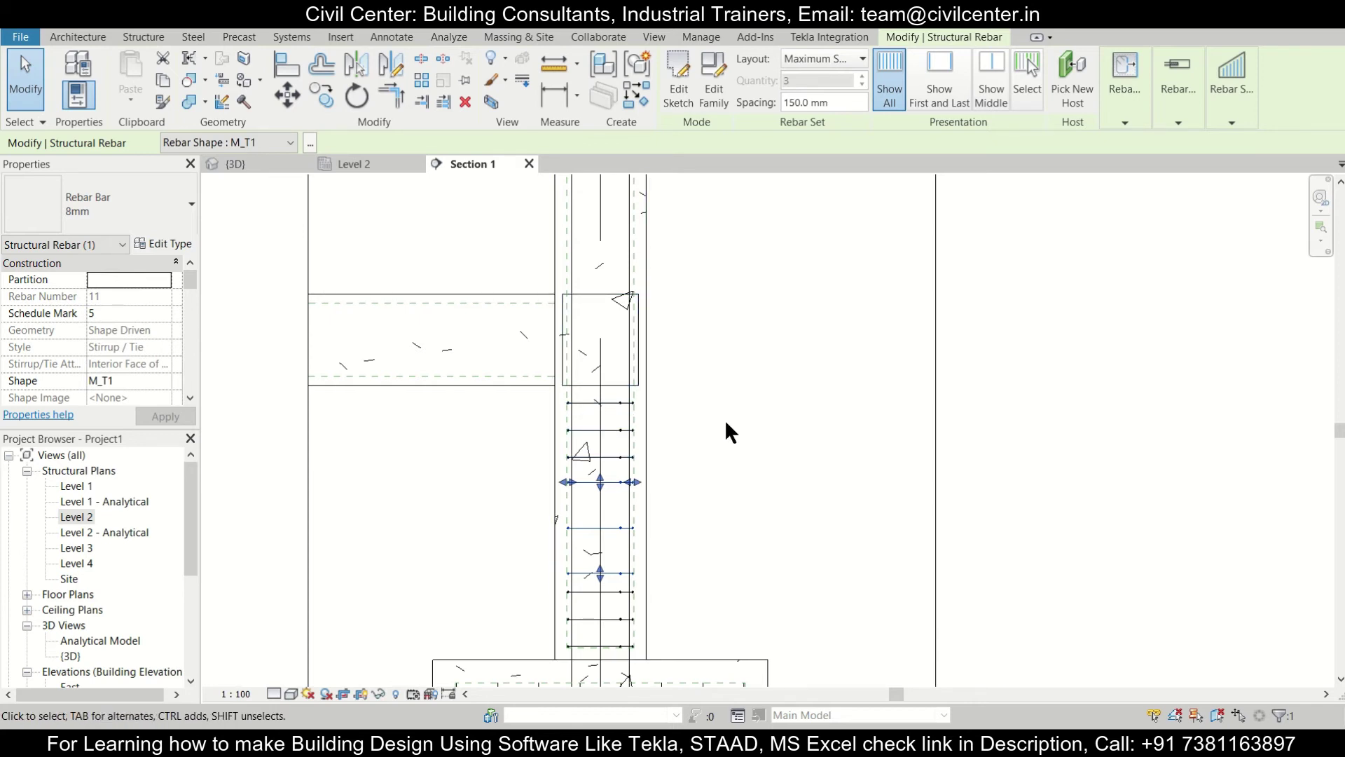
{"action": "left_click", "coordinate": [697, 483]}
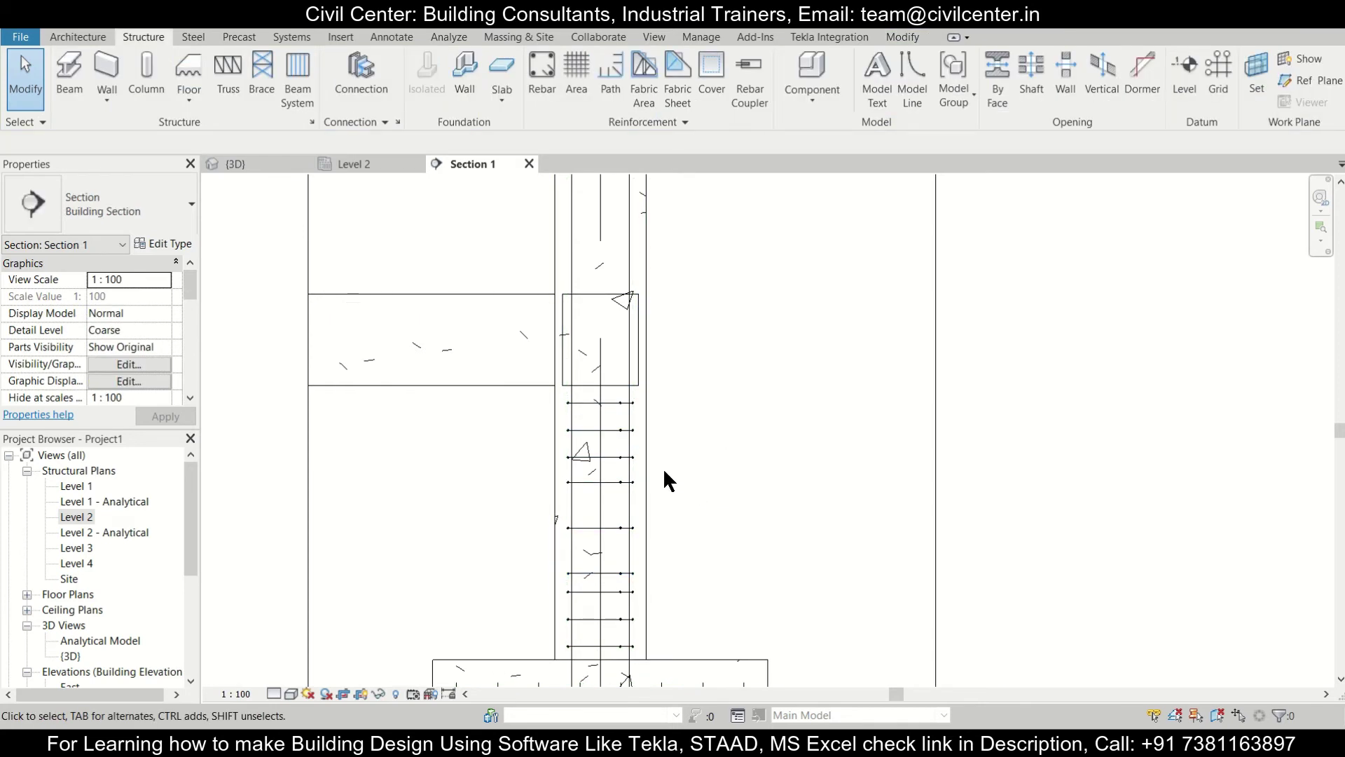
- Leave Section 1 and return to the {3D} view of the model
{"action": "scroll", "coordinate": [662, 468], "scroll_direction": "down", "scroll_amount": 1}
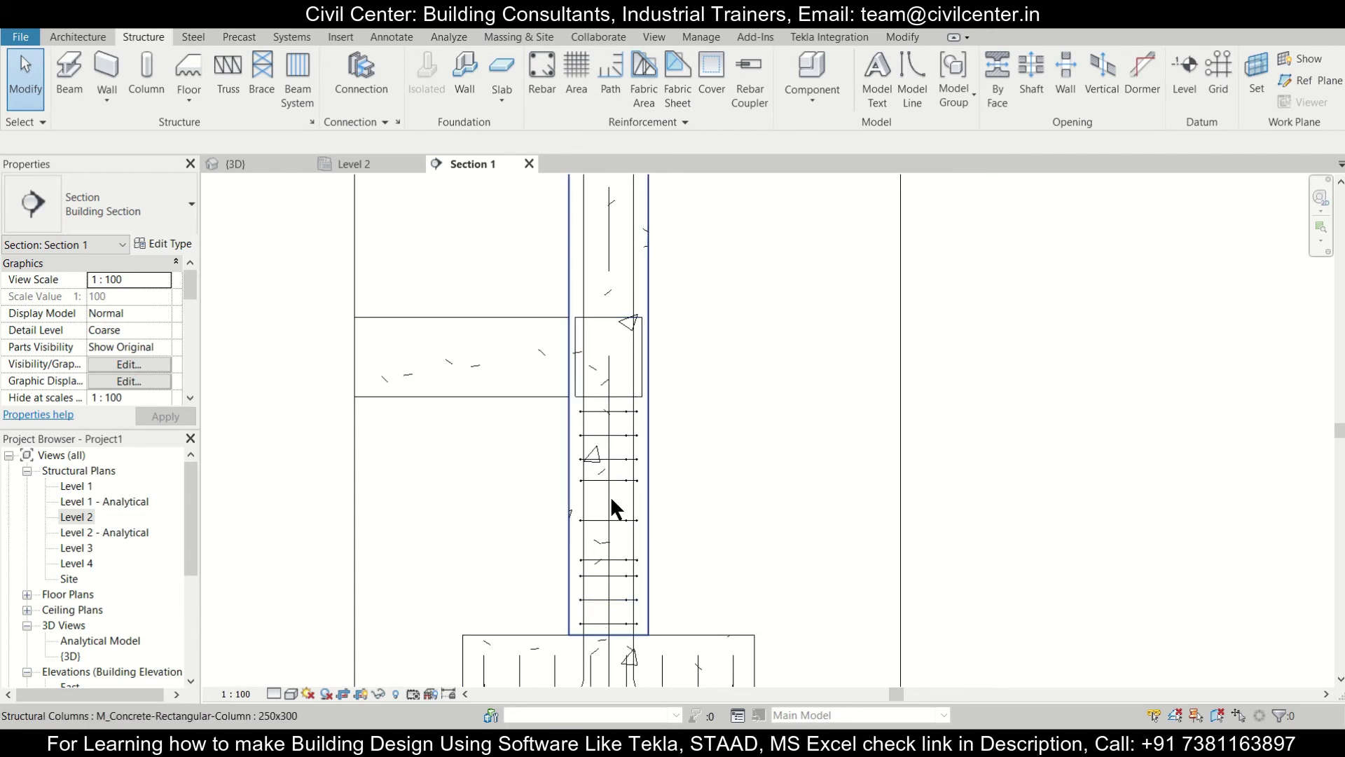
{"action": "scroll", "coordinate": [622, 494], "scroll_direction": "up", "scroll_amount": 1}
{"action": "scroll", "coordinate": [621, 485], "scroll_direction": "down", "scroll_amount": 1}
{"action": "scroll", "coordinate": [670, 388], "scroll_direction": "up", "scroll_amount": 1}
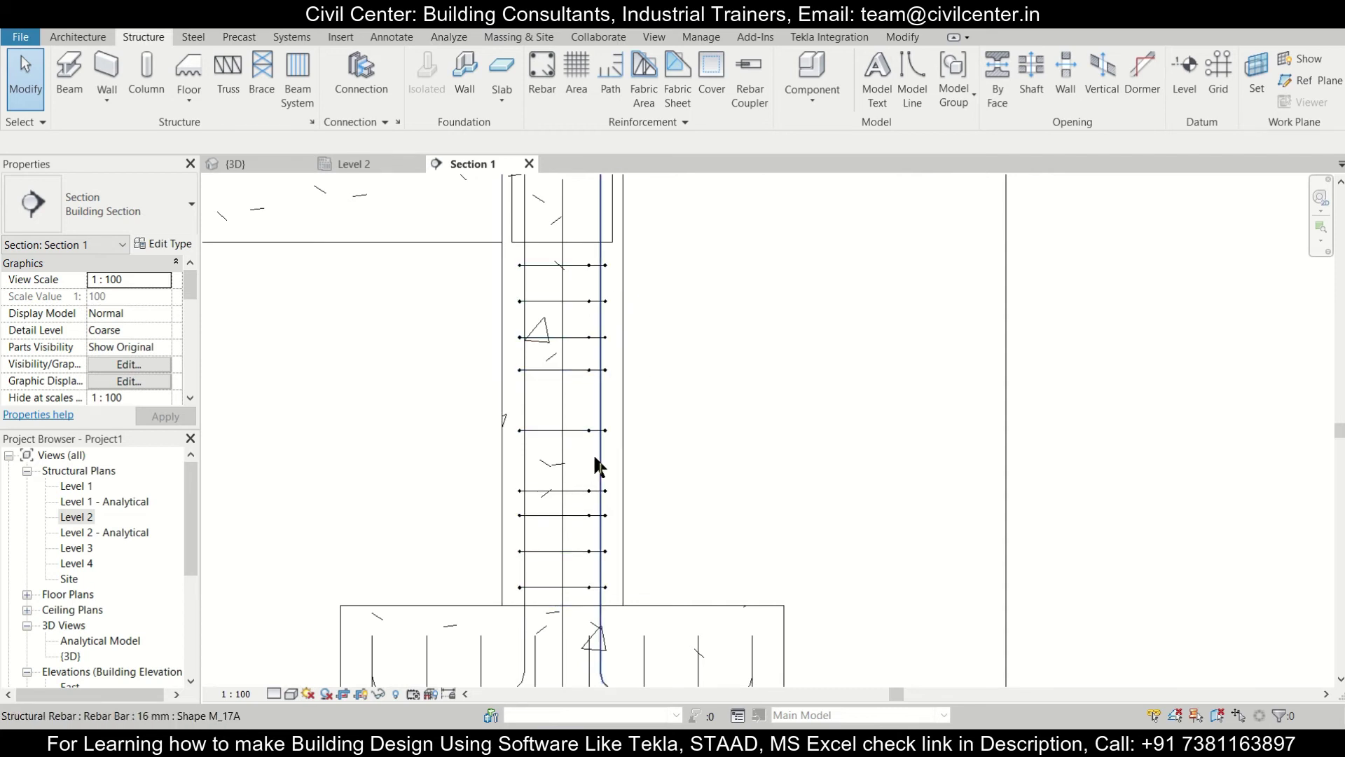
{"action": "scroll", "coordinate": [595, 452], "scroll_direction": "down", "scroll_amount": 1}
{"action": "scroll", "coordinate": [540, 578], "scroll_direction": "up", "scroll_amount": 3}
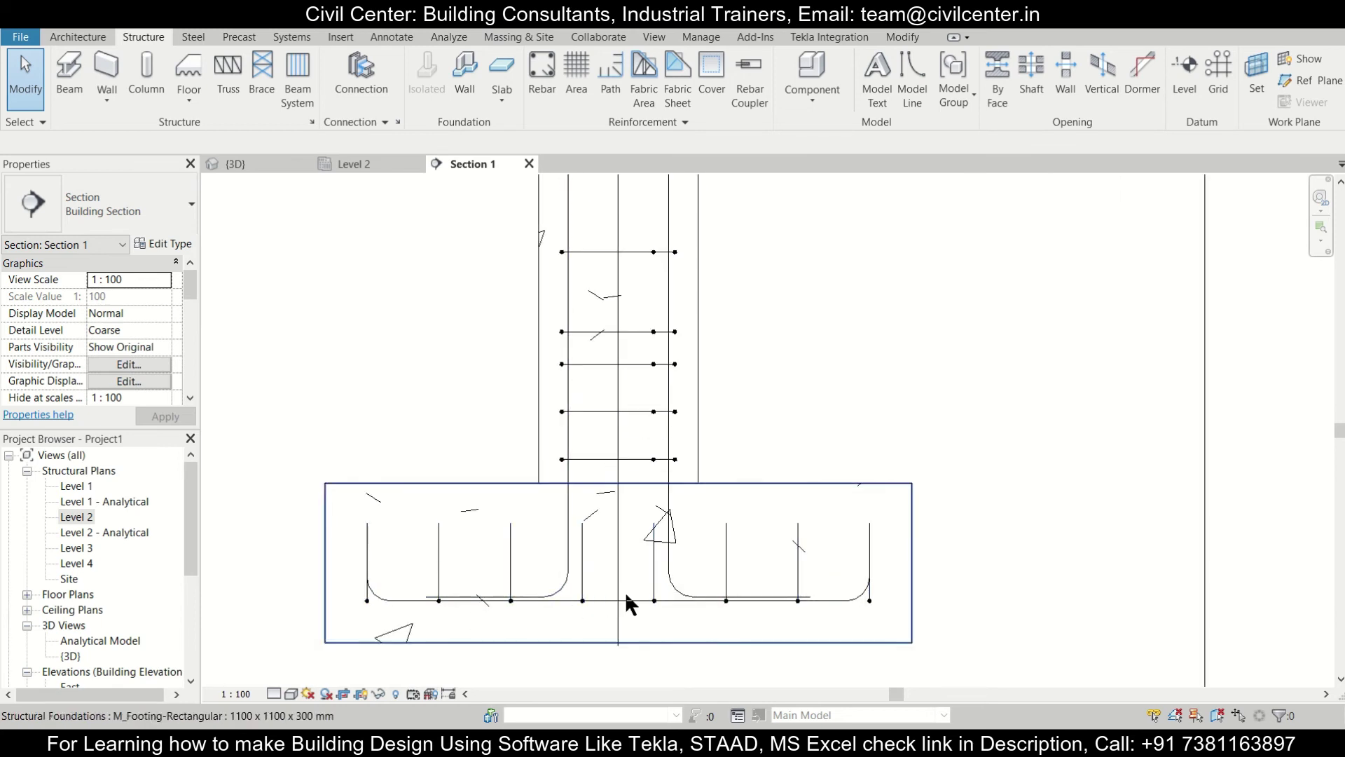
{"action": "left_click", "coordinate": [264, 163]}
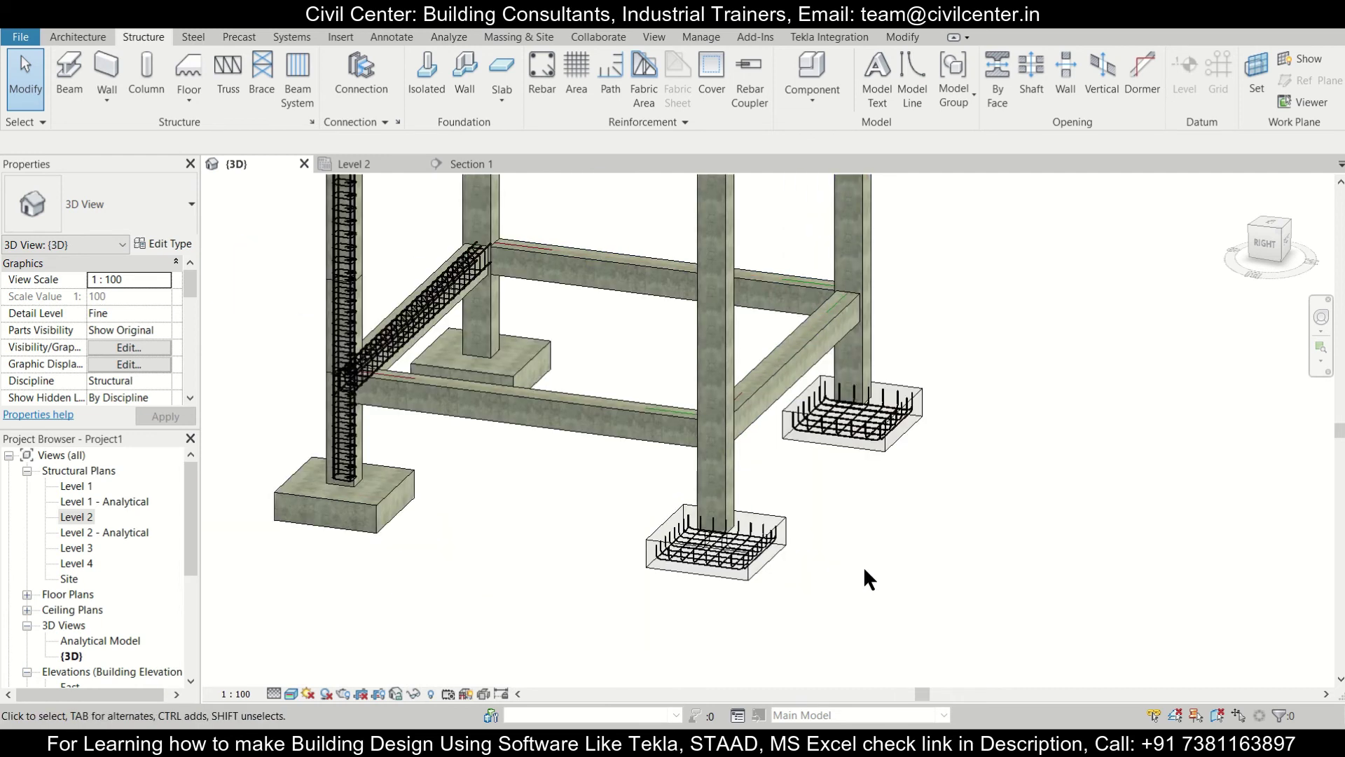
- Override the grid 3 column's graphics by element with 80 surface transparency
{"action": "right_click", "coordinate": [725, 450]}
{"action": "mouse_move", "coordinate": [837, 153]}
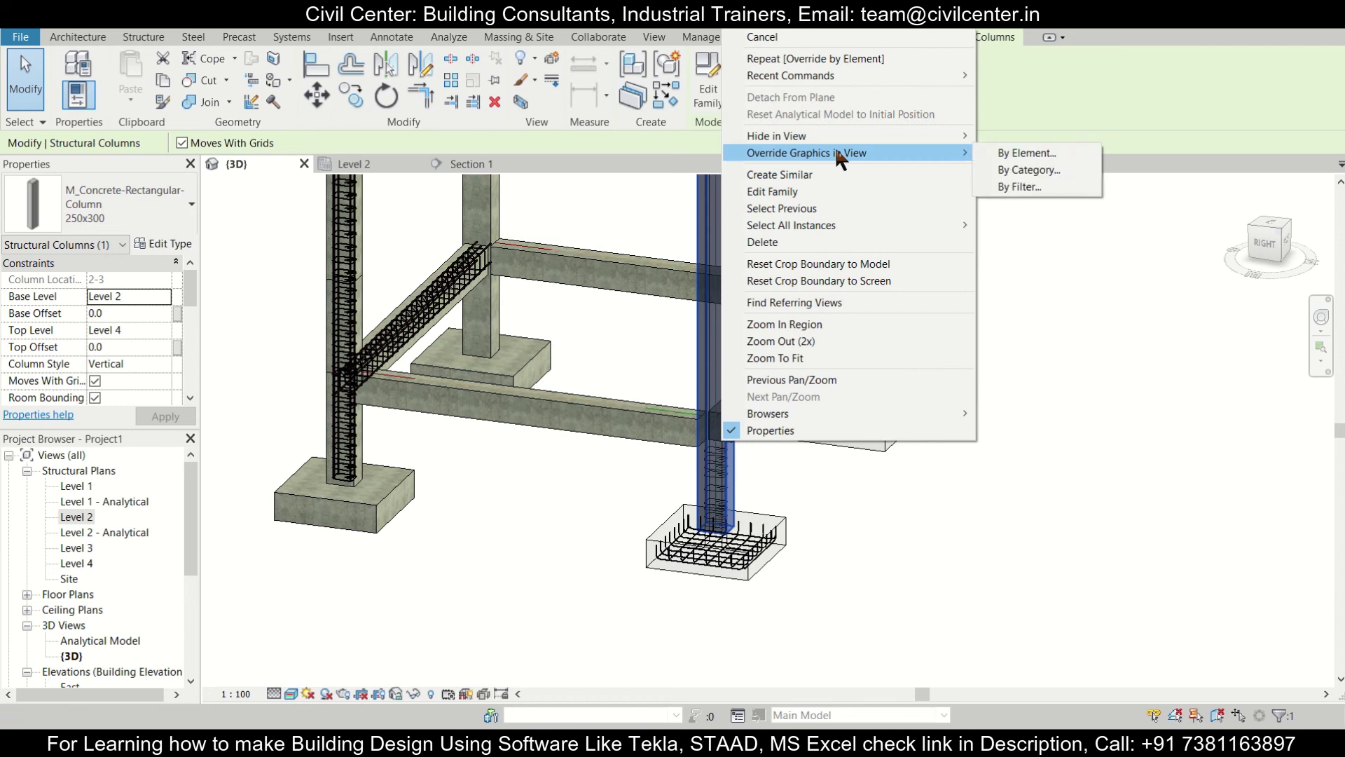
{"action": "left_click", "coordinate": [999, 154]}
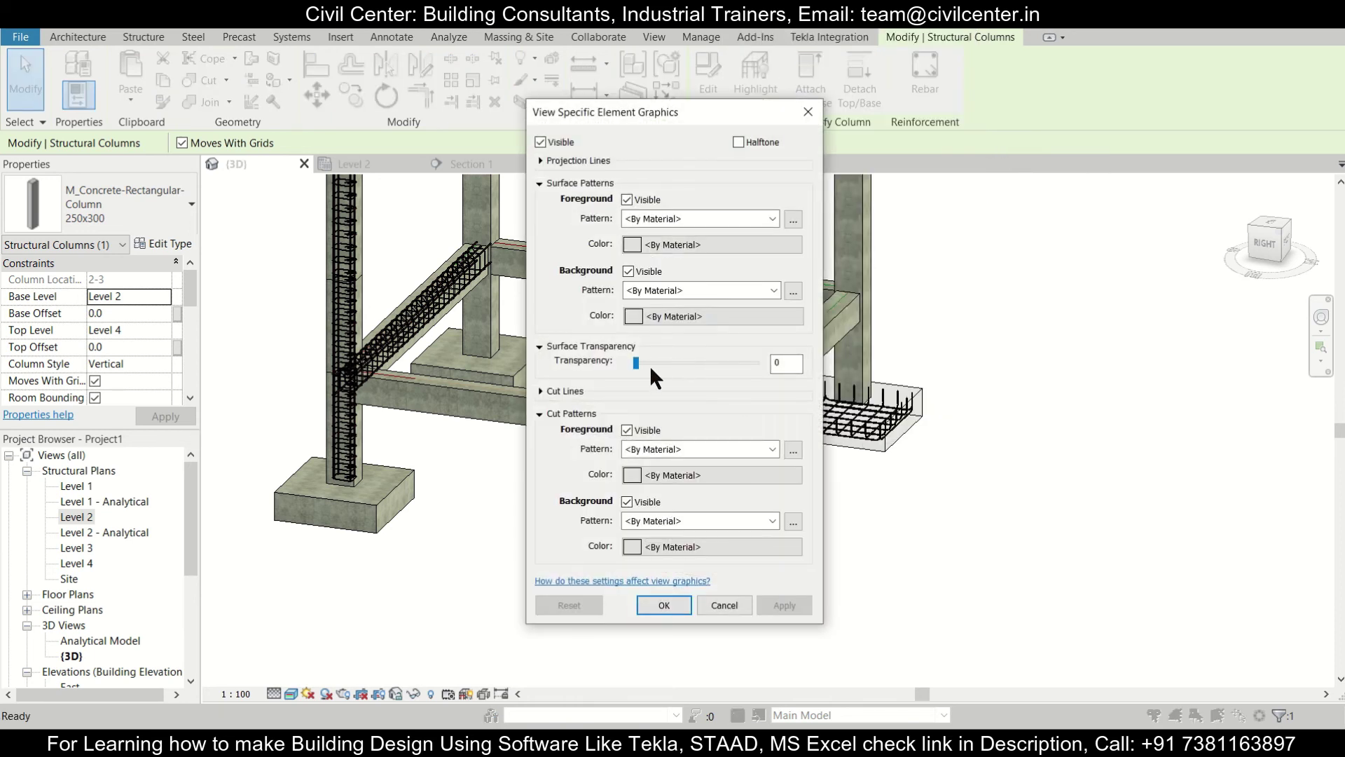
{"action": "left_click_drag", "start_coordinate": [637, 362], "coordinate": [707, 363]}
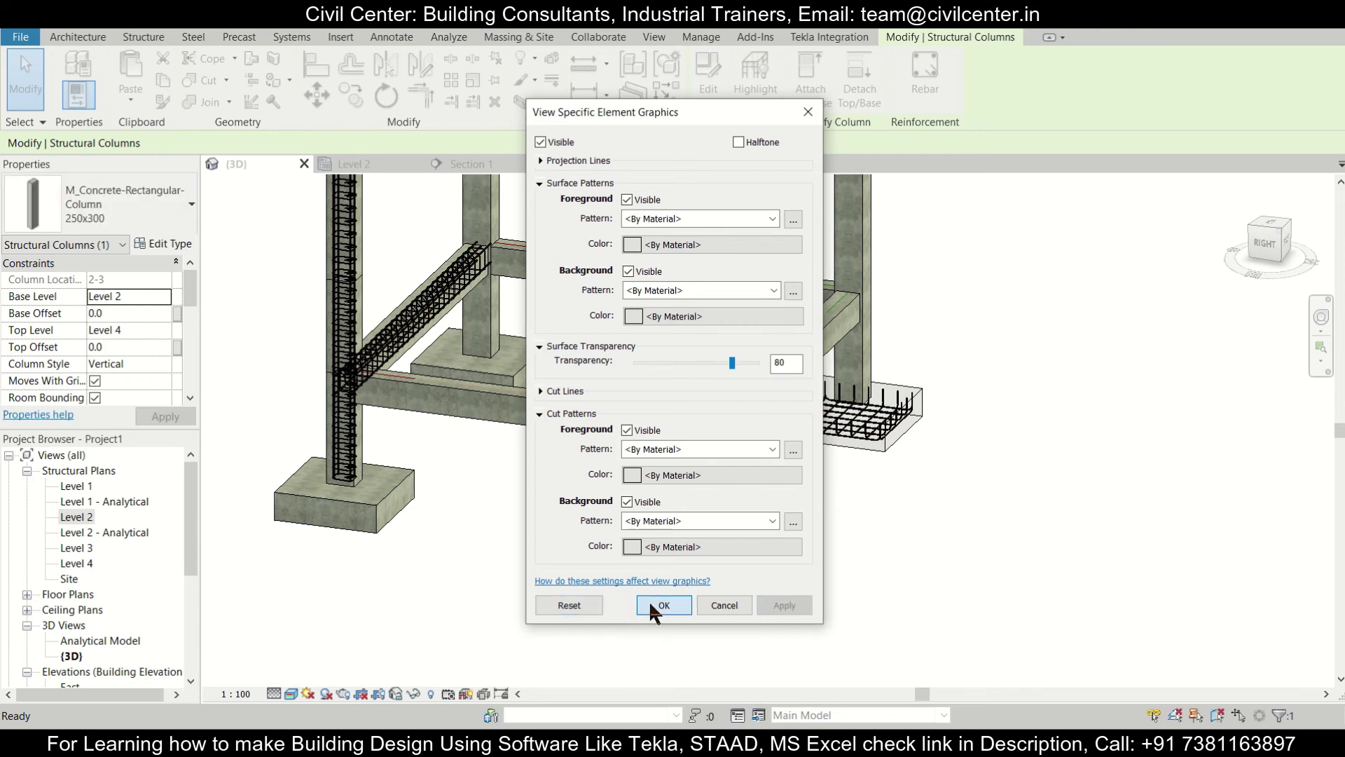
{"action": "left_click", "coordinate": [649, 602]}
{"action": "scroll", "coordinate": [723, 486], "scroll_direction": "up", "scroll_amount": 3}
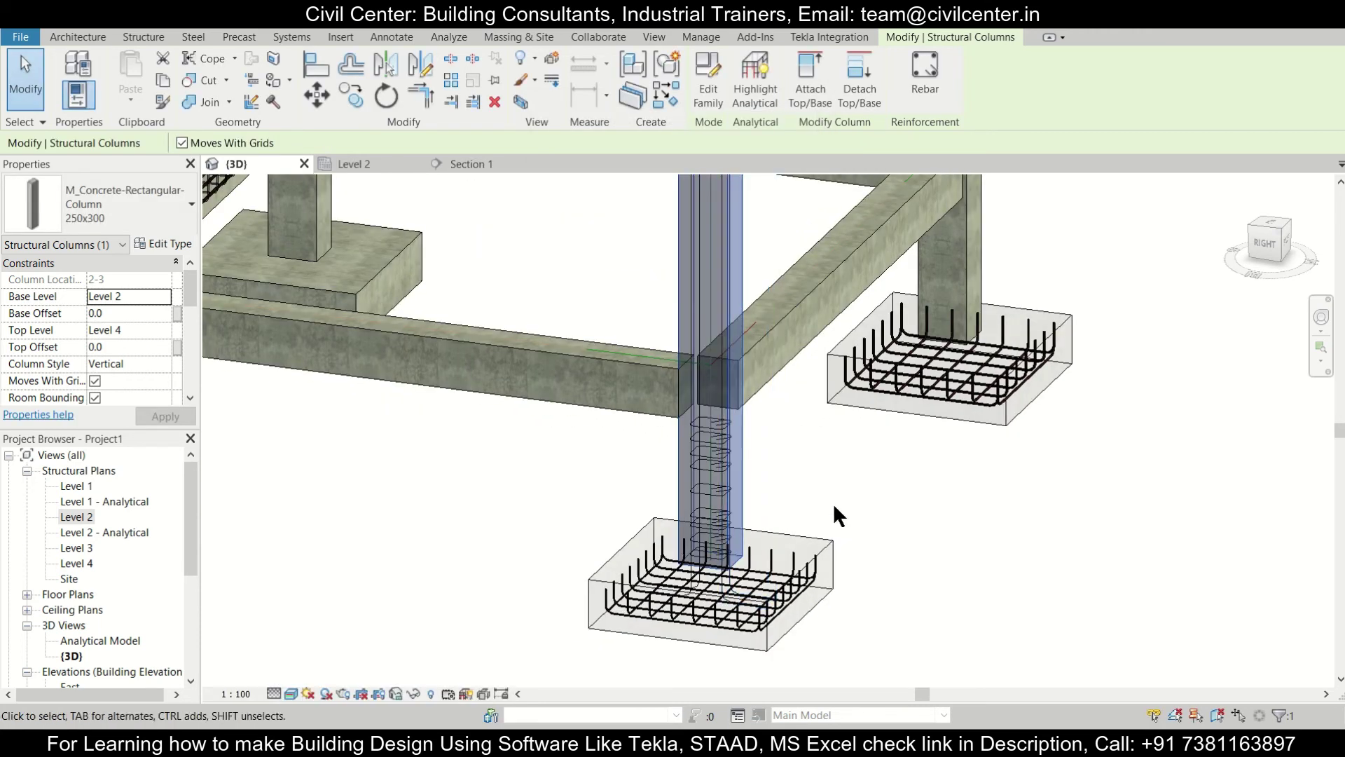
- Window-select the front column and filter the selection to Structural Rebar only
{"action": "left_click_drag", "start_coordinate": [812, 481], "coordinate": [629, 438]}
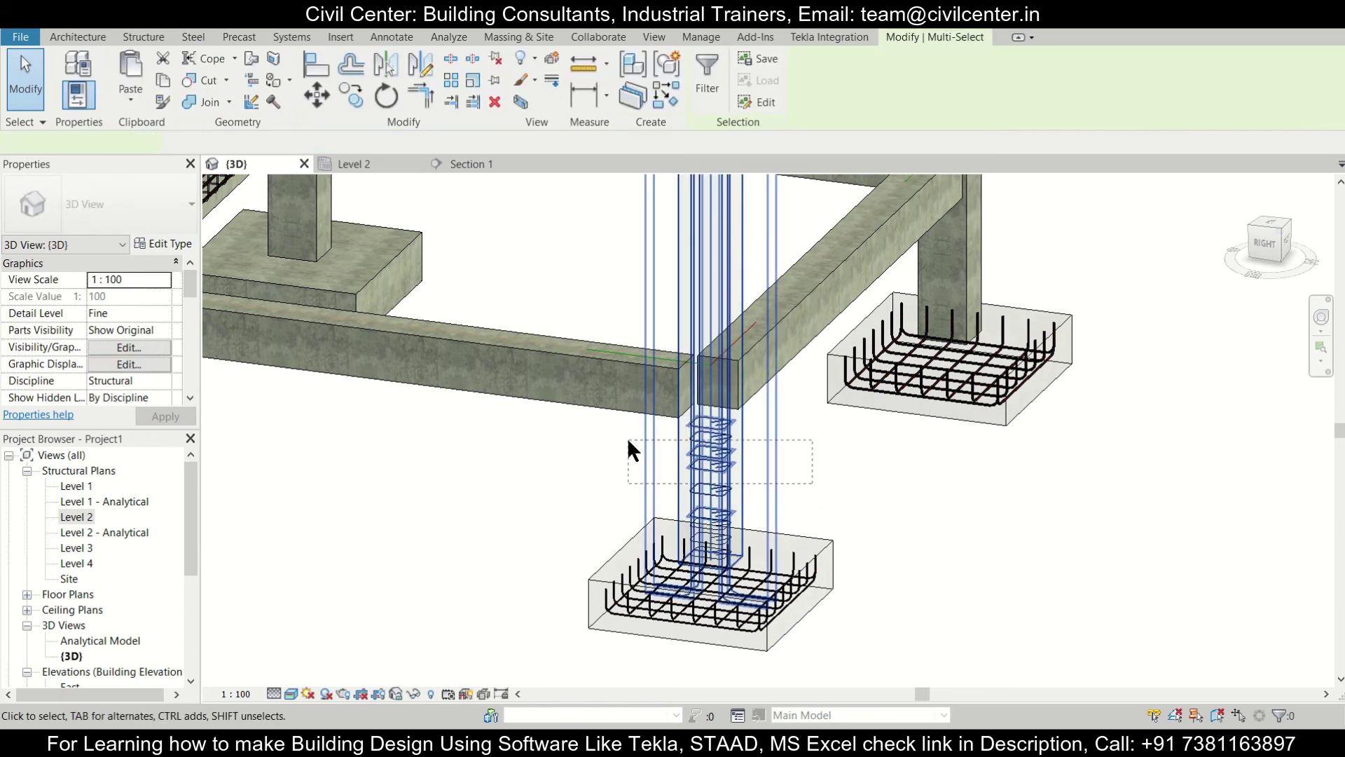
{"action": "left_click", "coordinate": [1277, 717]}
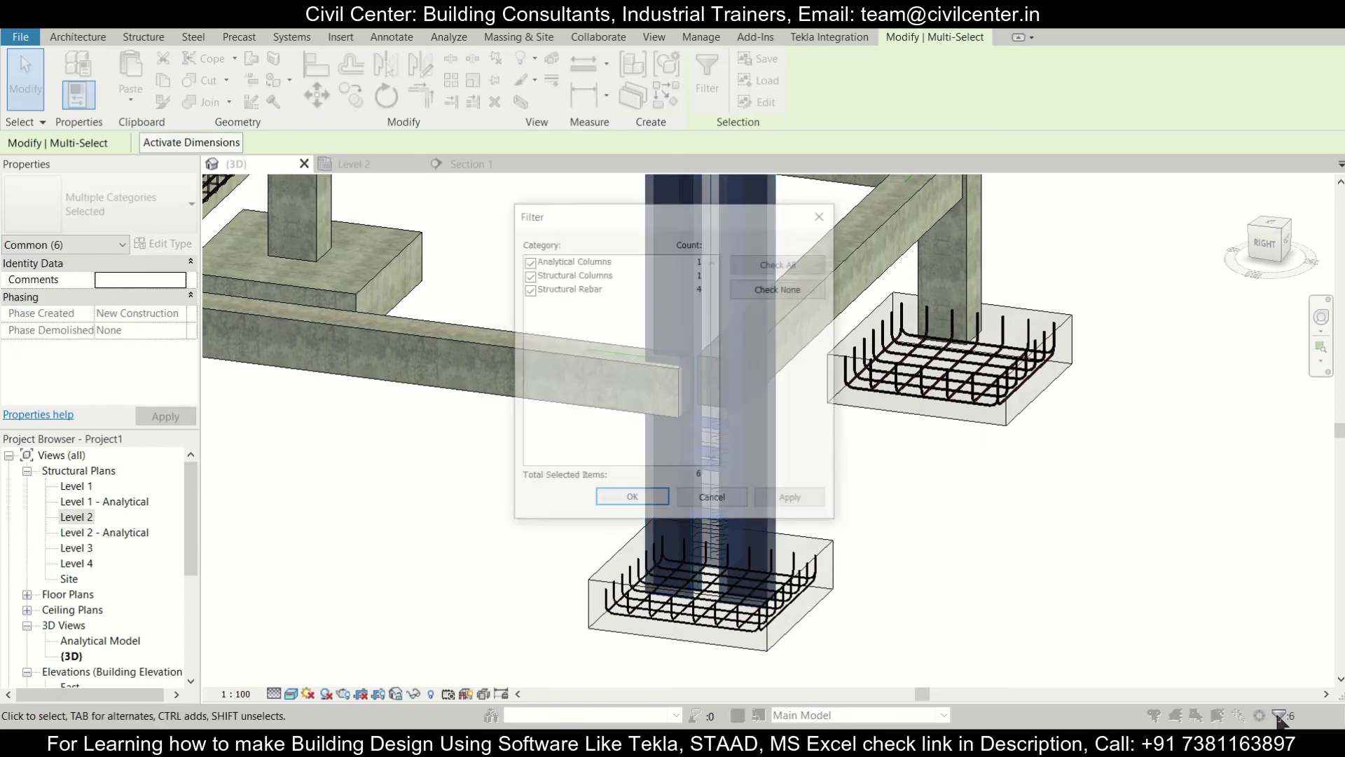
{"action": "left_click", "coordinate": [528, 275]}
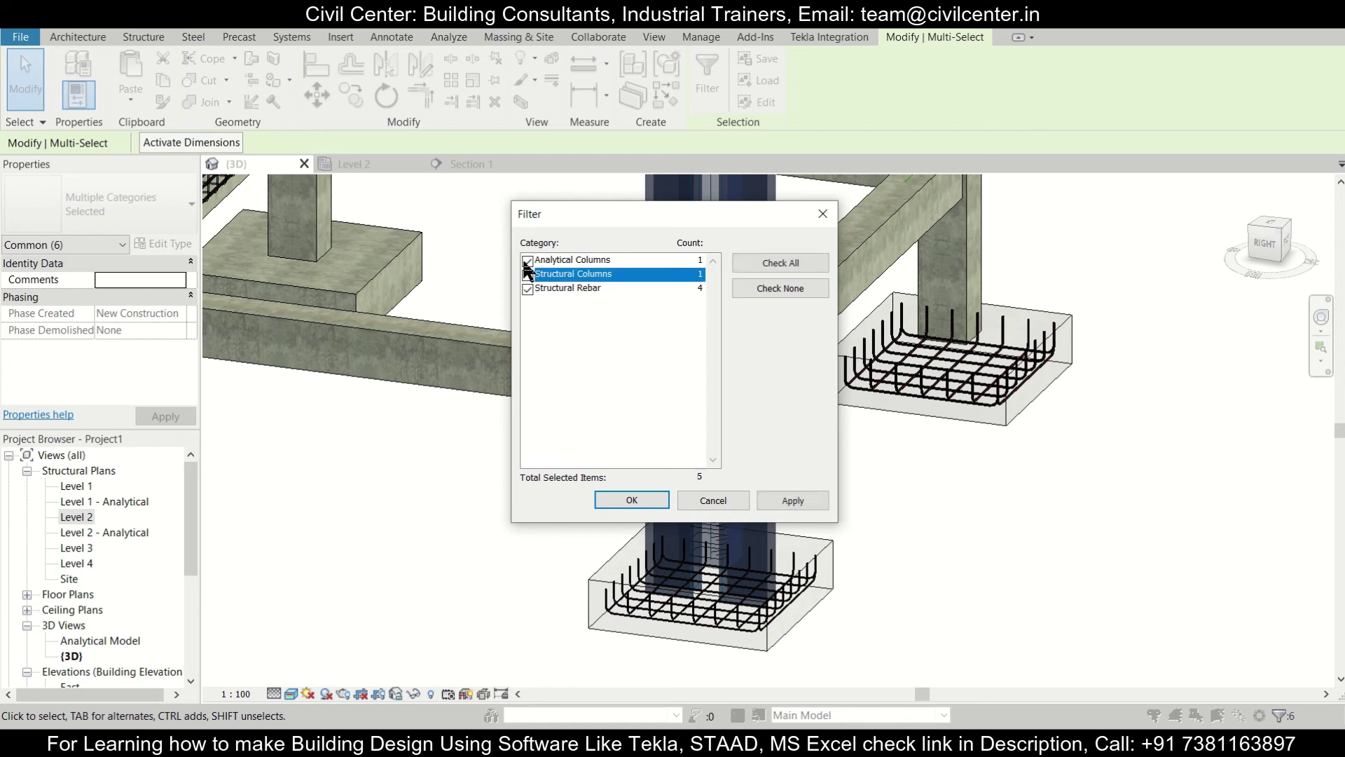
{"action": "left_click", "coordinate": [528, 261]}
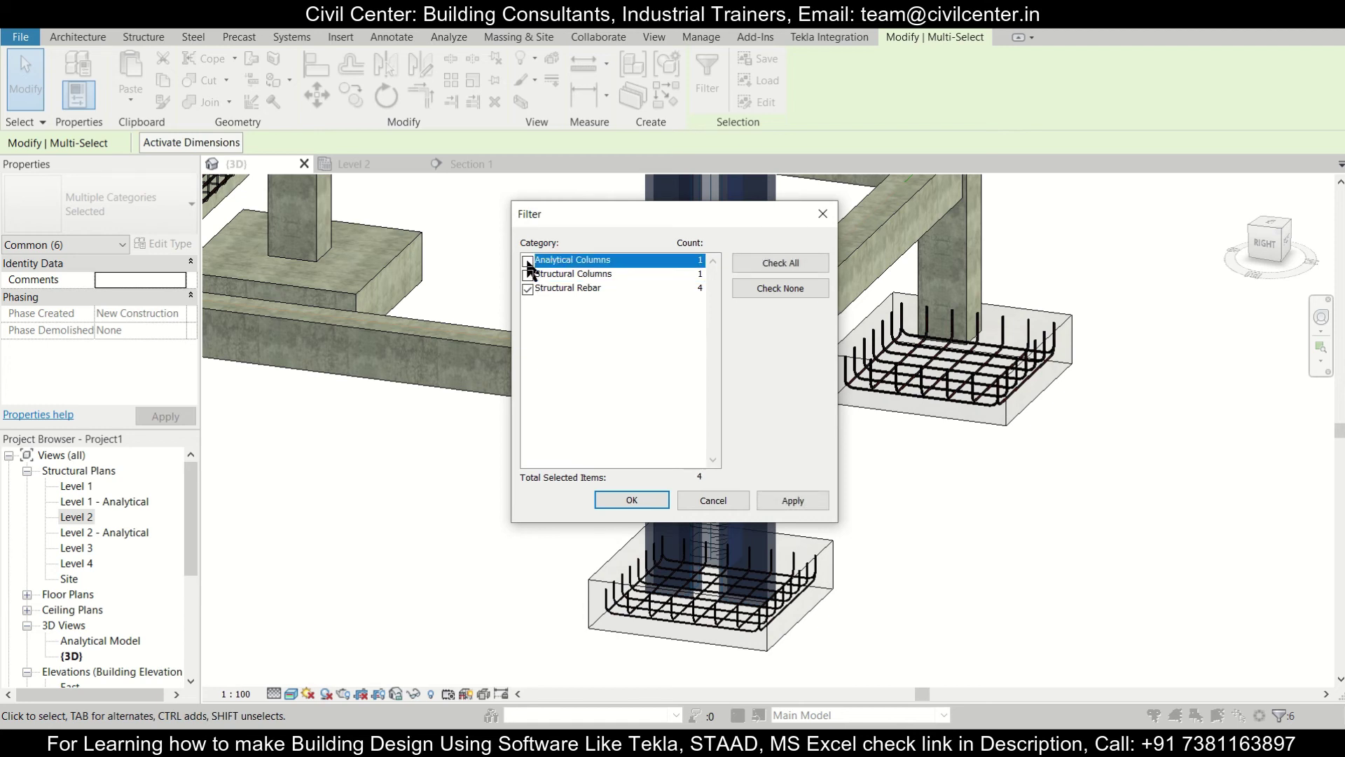
{"action": "left_click", "coordinate": [797, 503]}
{"action": "left_click", "coordinate": [629, 499]}
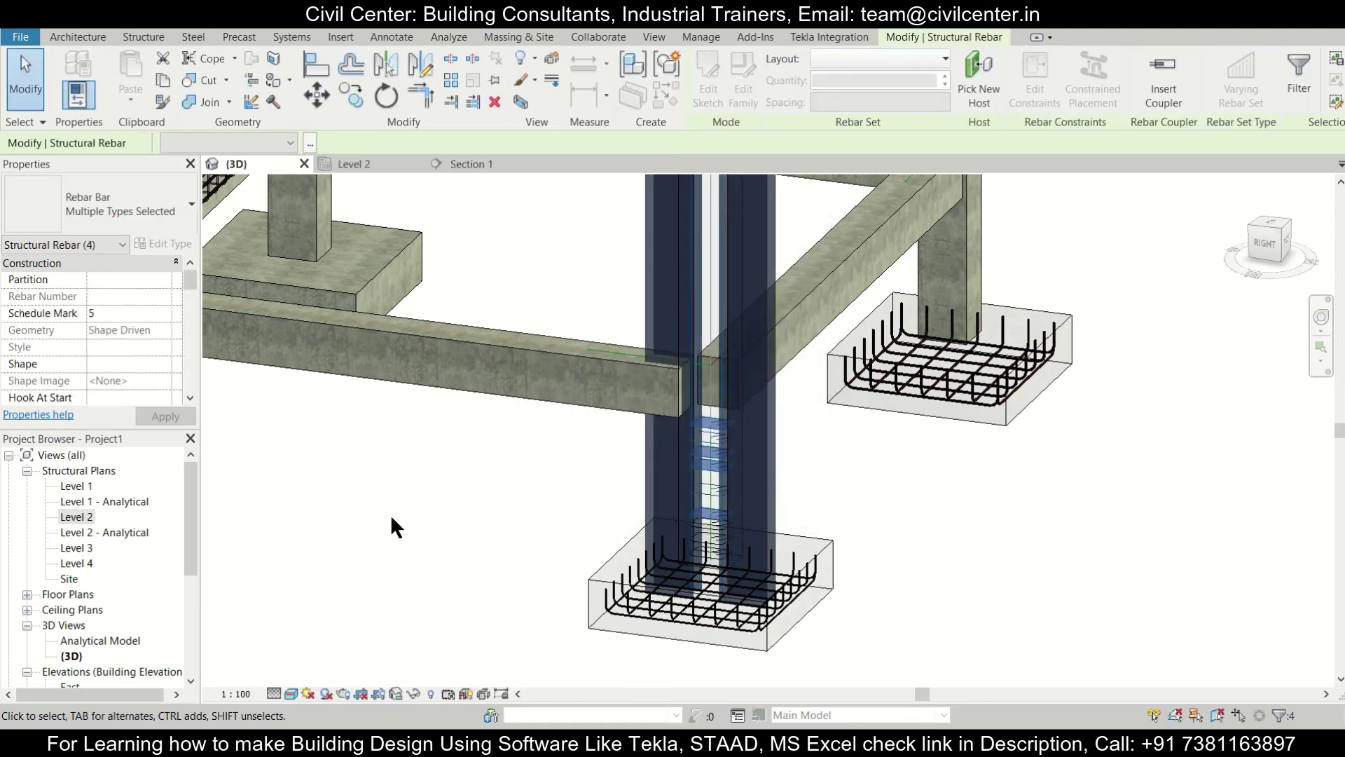
{"action": "scroll", "coordinate": [193, 294], "scroll_direction": "down", "scroll_amount": 3}
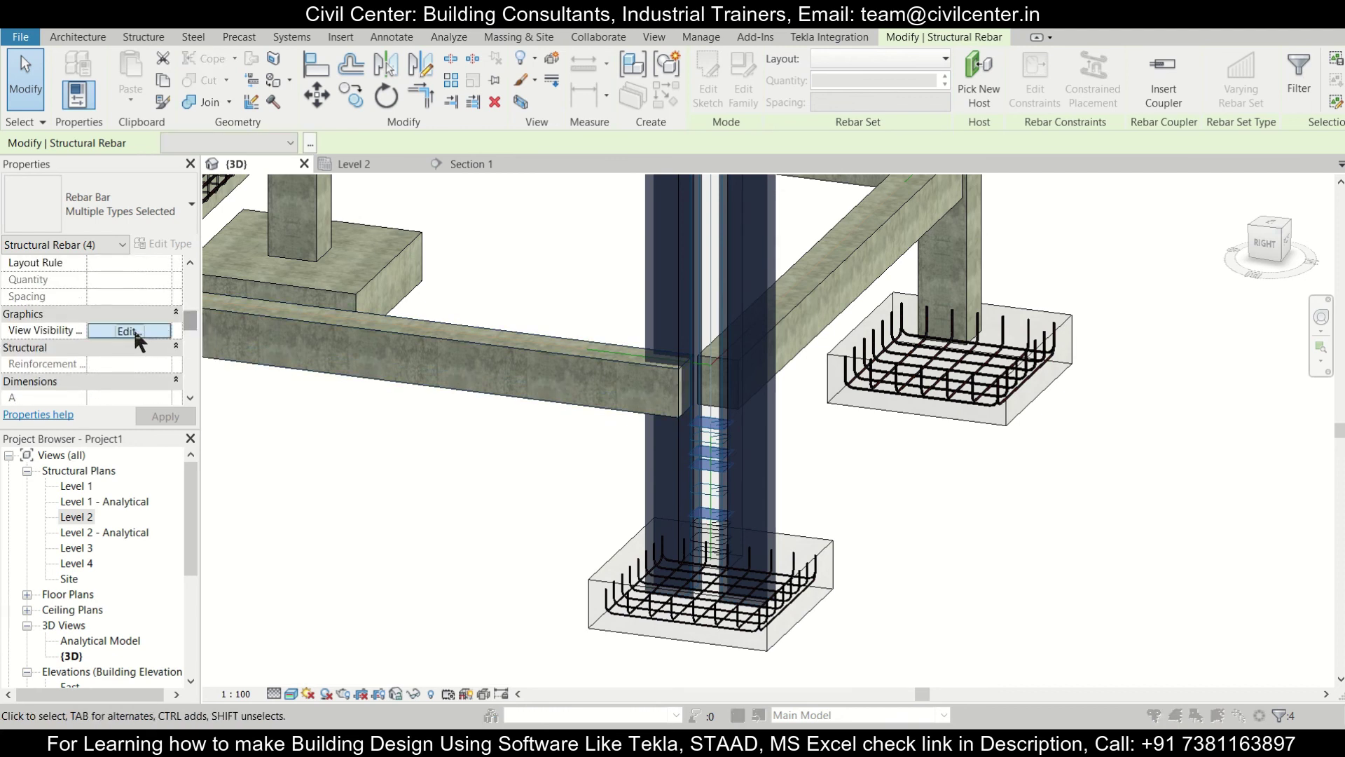
- Set the column rebar to View unobscured and View as solid in {3D}
{"action": "left_click", "coordinate": [133, 327]}
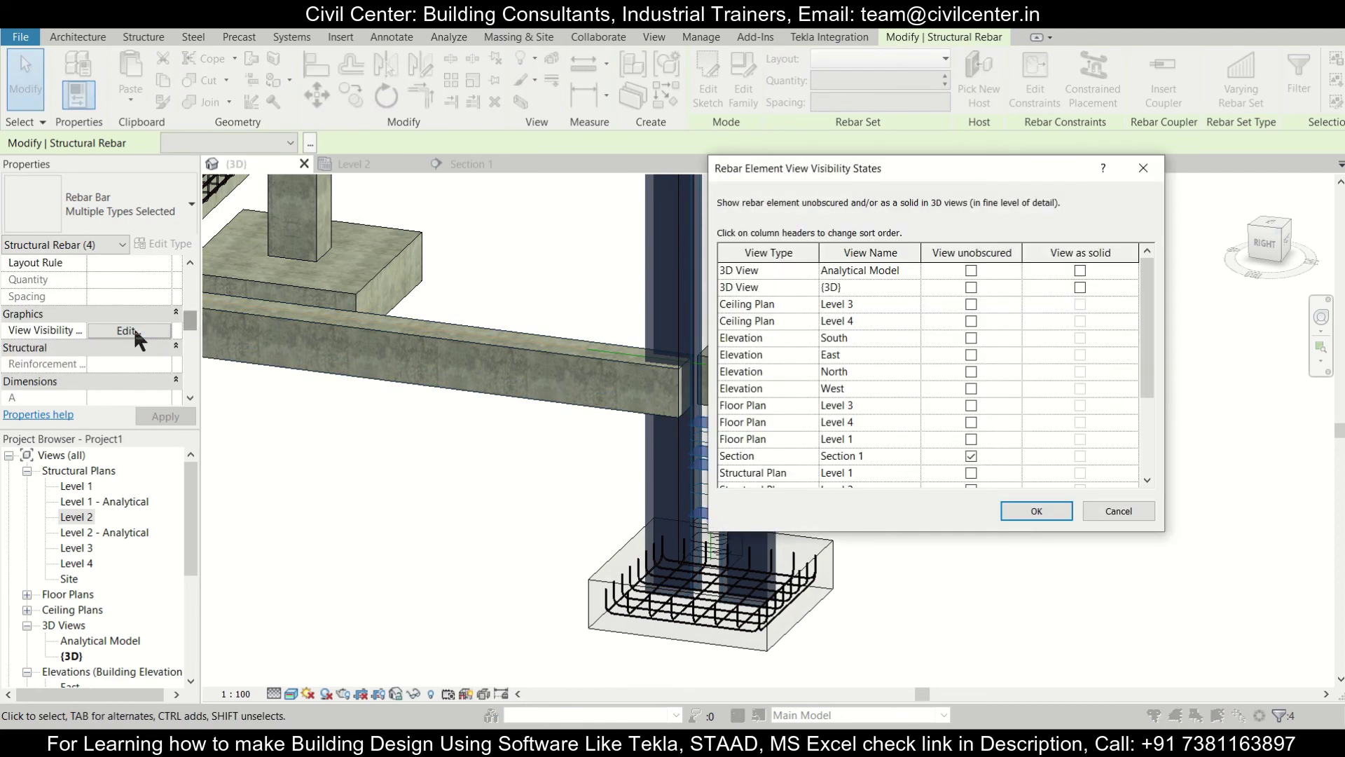
{"action": "left_click", "coordinate": [971, 287]}
{"action": "left_click", "coordinate": [1079, 288]}
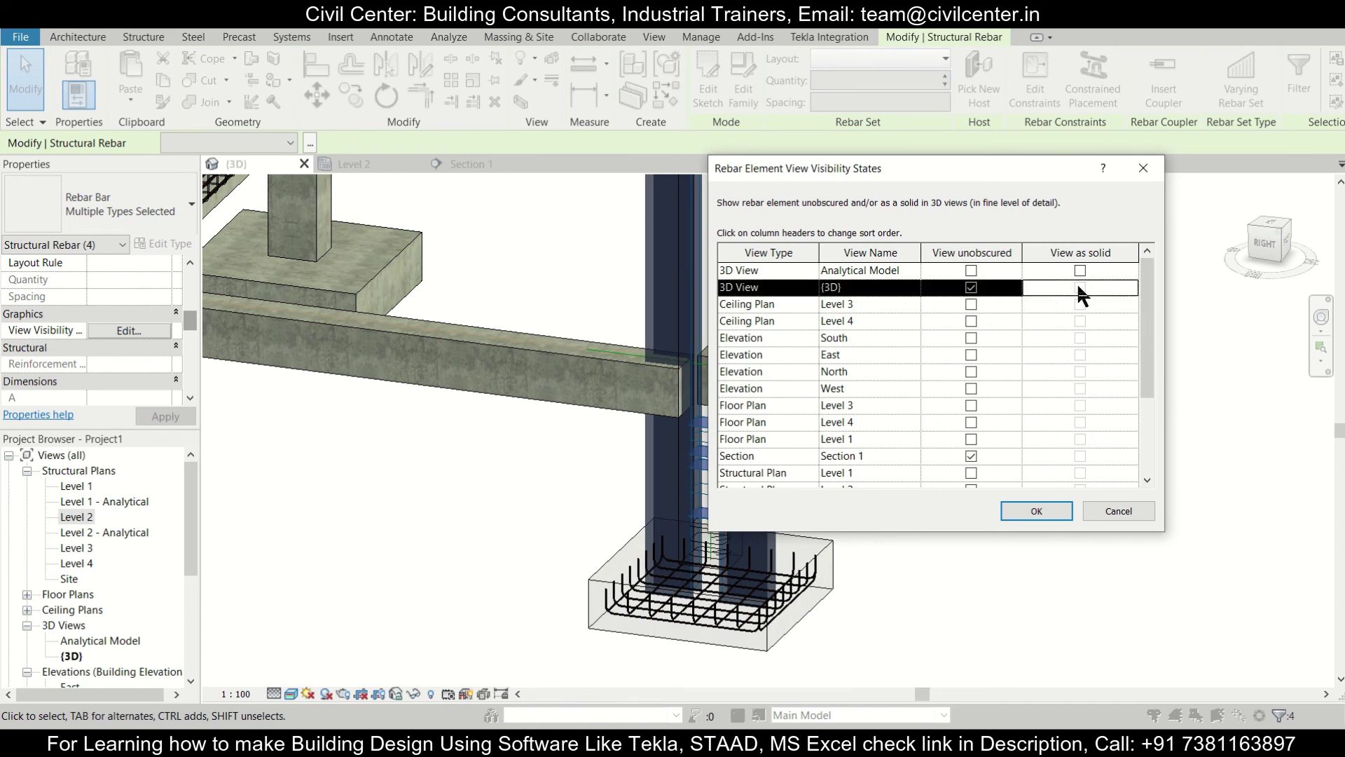
{"action": "left_click", "coordinate": [1040, 509]}
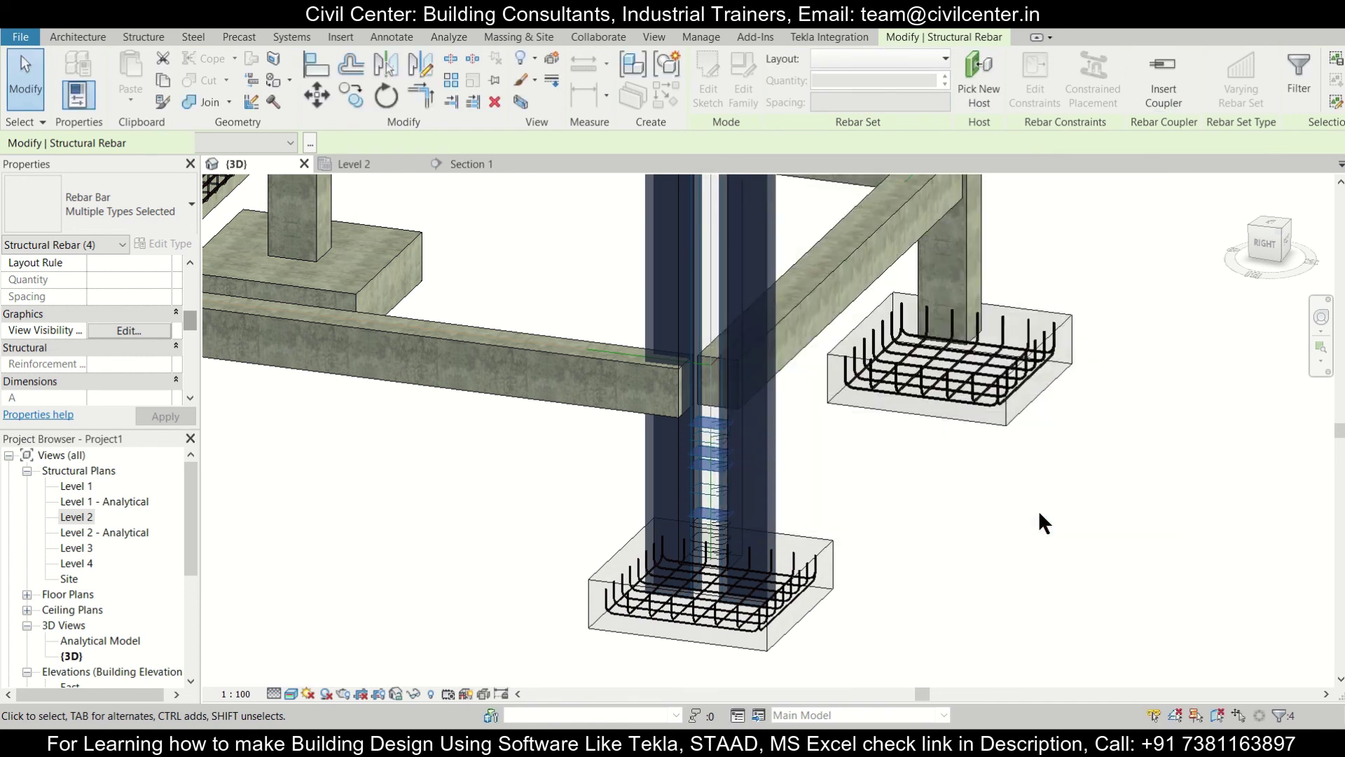
{"action": "left_click", "coordinate": [978, 591]}
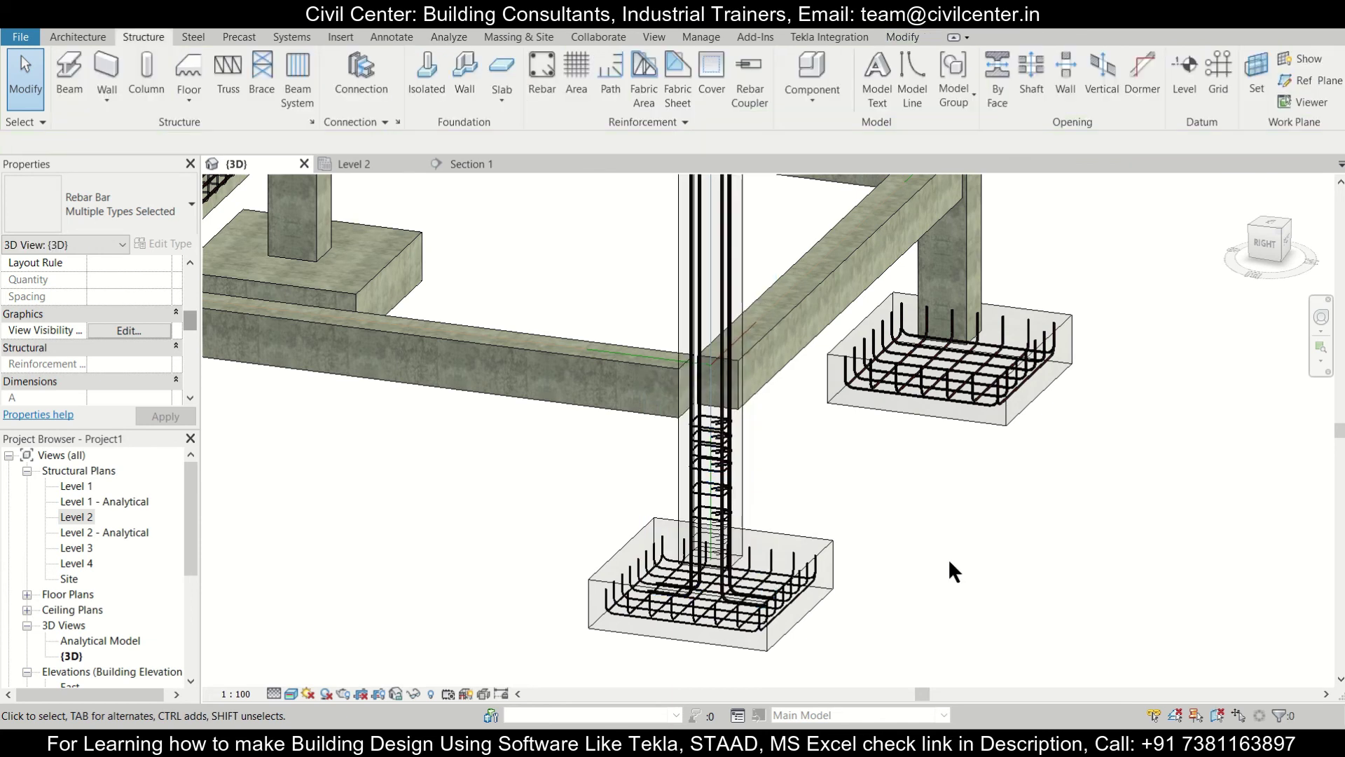
{"action": "scroll", "coordinate": [872, 499], "scroll_direction": "down", "scroll_amount": 1}
{"action": "scroll", "coordinate": [872, 498], "scroll_direction": "up", "scroll_amount": 1}
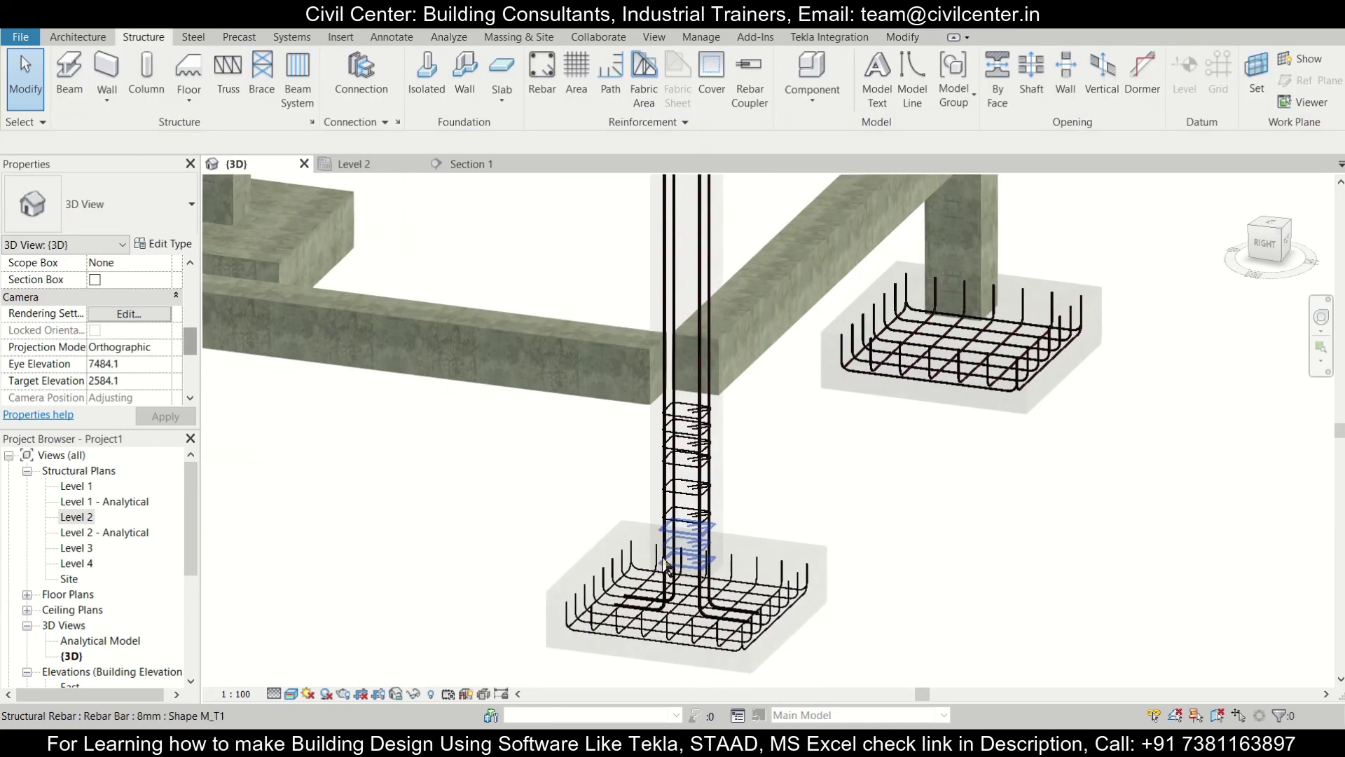
- Crossing-select the column and footing, filtering down to the 6 rebar elements
{"action": "left_click", "coordinate": [683, 551]}
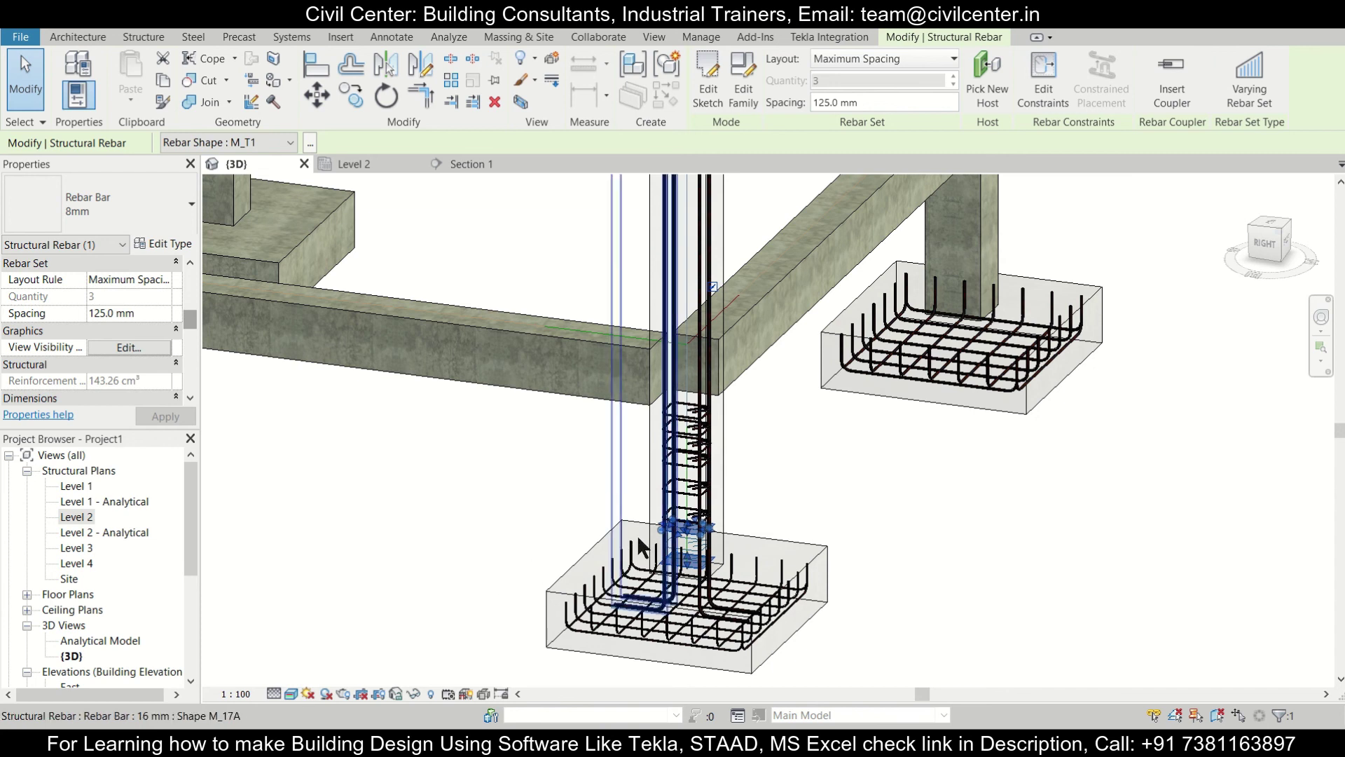
{"action": "left_click_drag", "start_coordinate": [886, 640], "coordinate": [641, 504]}
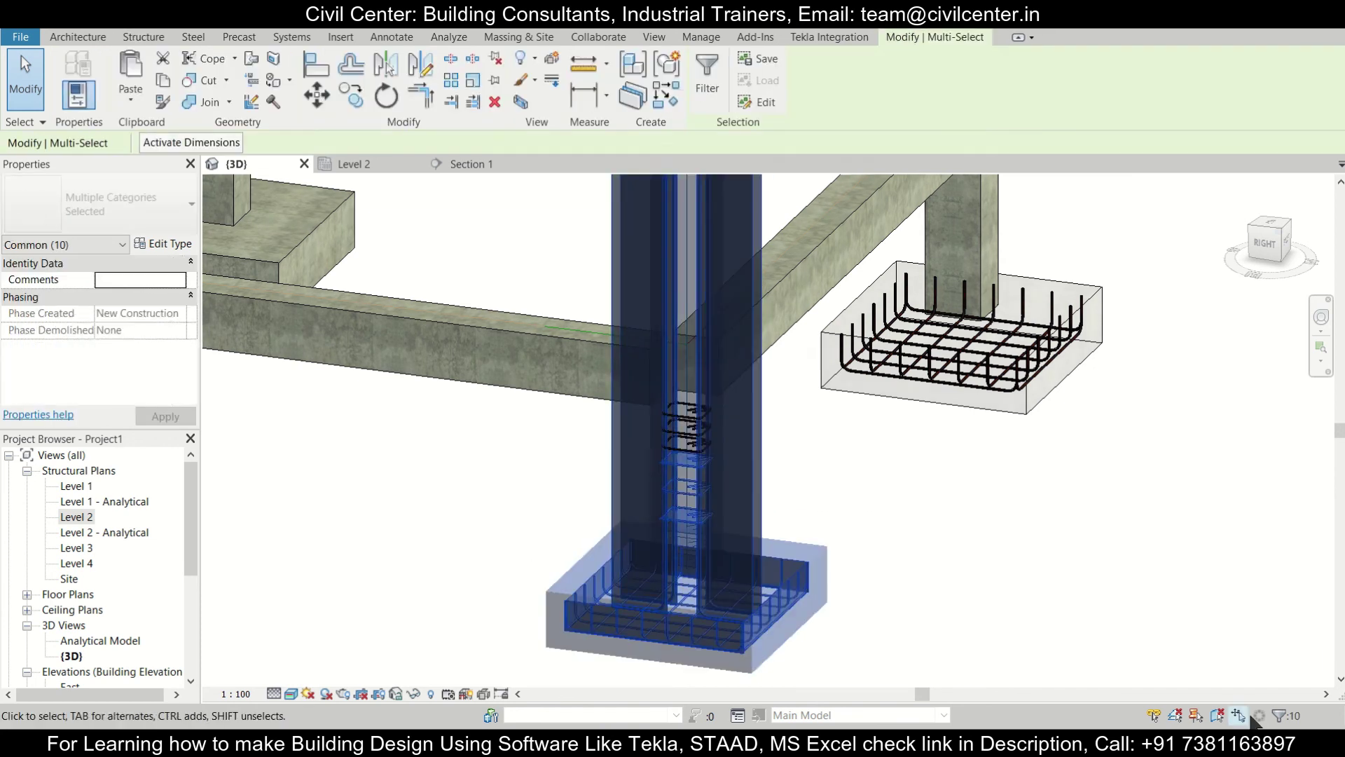
{"action": "left_click", "coordinate": [707, 77]}
{"action": "left_click", "coordinate": [527, 303]}
{"action": "left_click", "coordinate": [528, 289]}
{"action": "left_click", "coordinate": [528, 275]}
{"action": "left_click", "coordinate": [528, 261]}
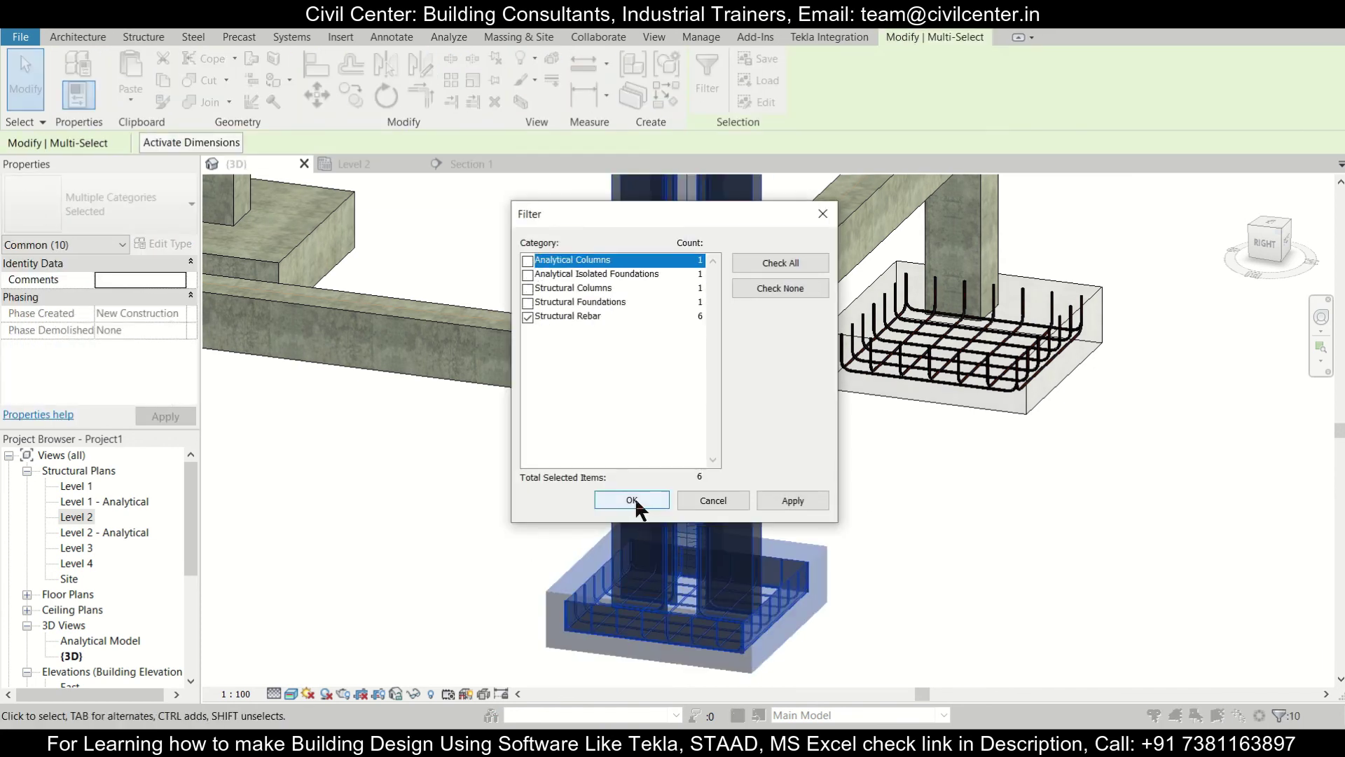
{"action": "left_click", "coordinate": [632, 499]}
{"action": "scroll", "coordinate": [198, 316], "scroll_direction": "up", "scroll_amount": 2}
{"action": "scroll", "coordinate": [197, 315], "scroll_direction": "down", "scroll_amount": 5}
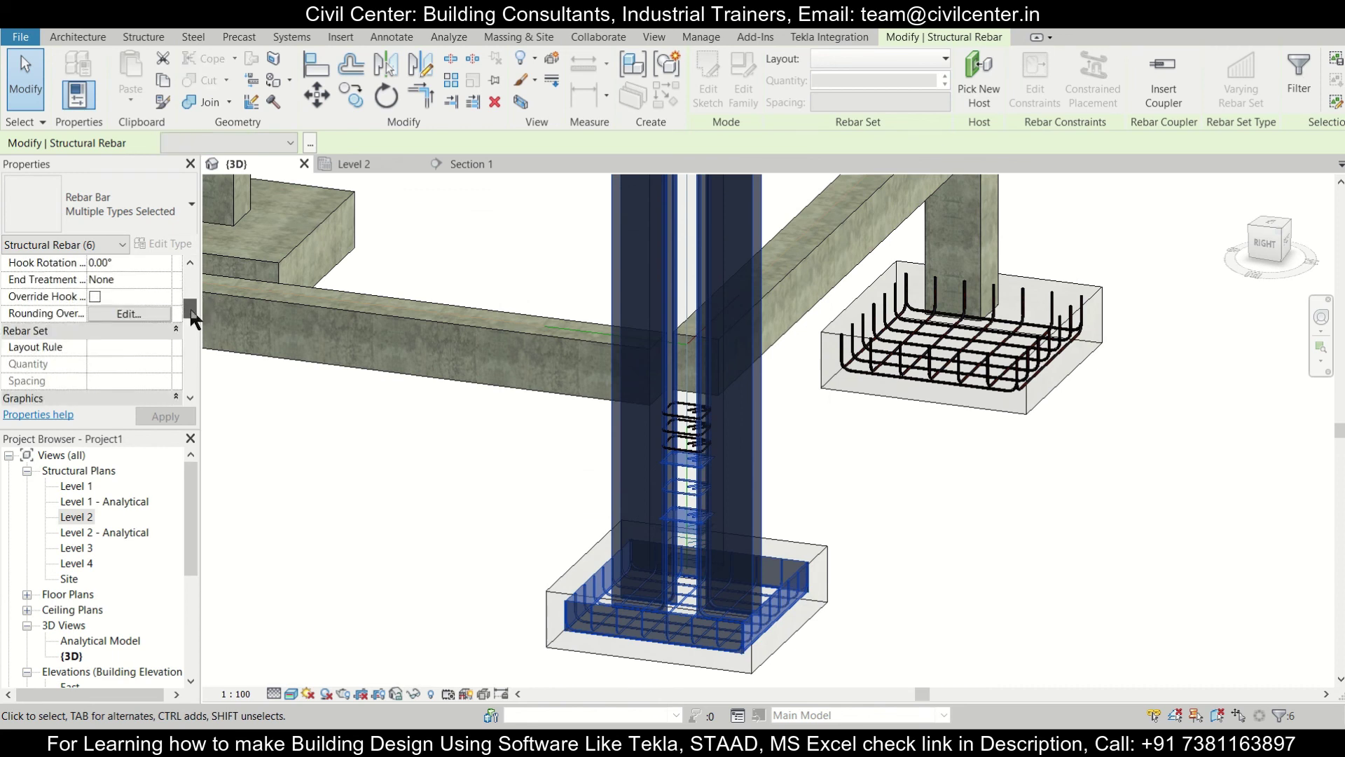
- Set the footing rebar to View unobscured and View as solid in {3D}
{"action": "left_click", "coordinate": [129, 364]}
{"action": "left_click", "coordinate": [971, 286]}
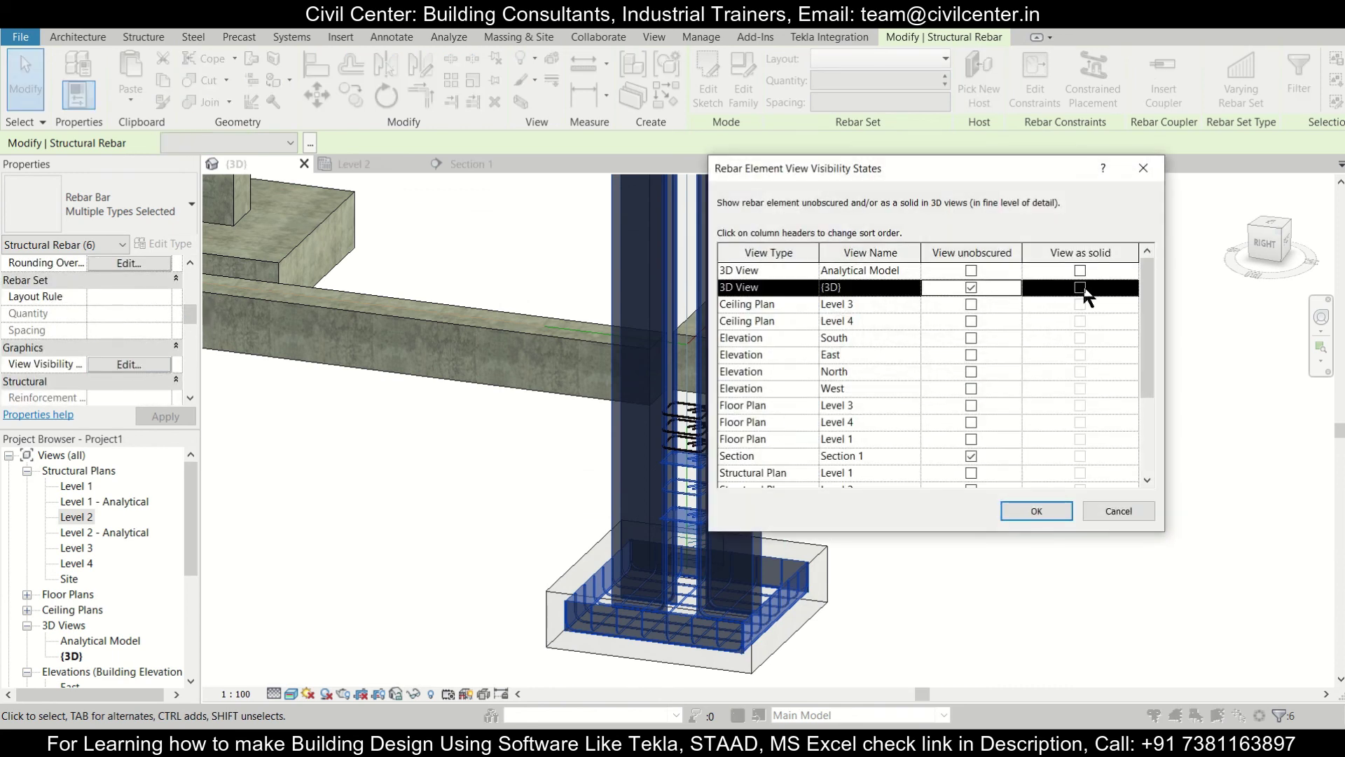
{"action": "left_click", "coordinate": [1080, 288]}
{"action": "left_click", "coordinate": [1037, 511]}
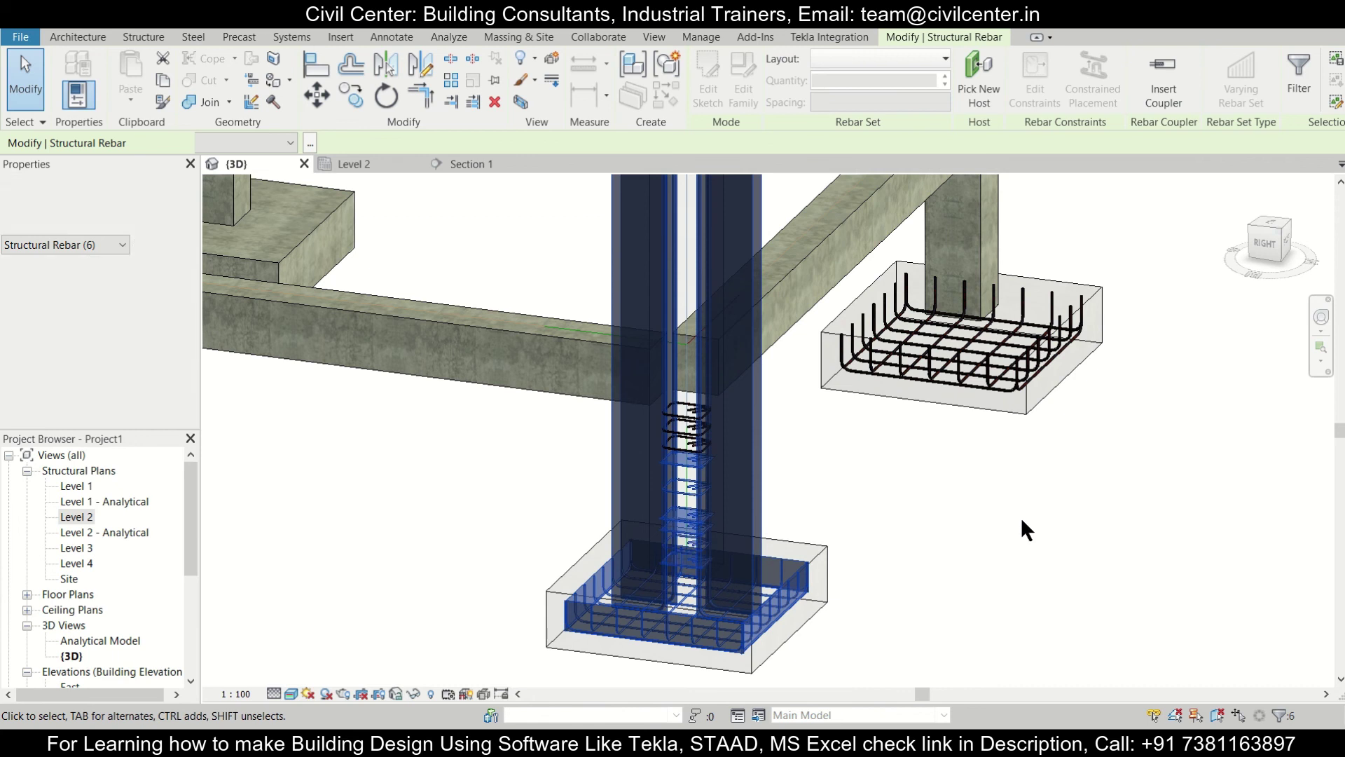
{"action": "left_click", "coordinate": [973, 572]}
{"action": "scroll", "coordinate": [1129, 426], "scroll_direction": "up", "scroll_amount": 5}
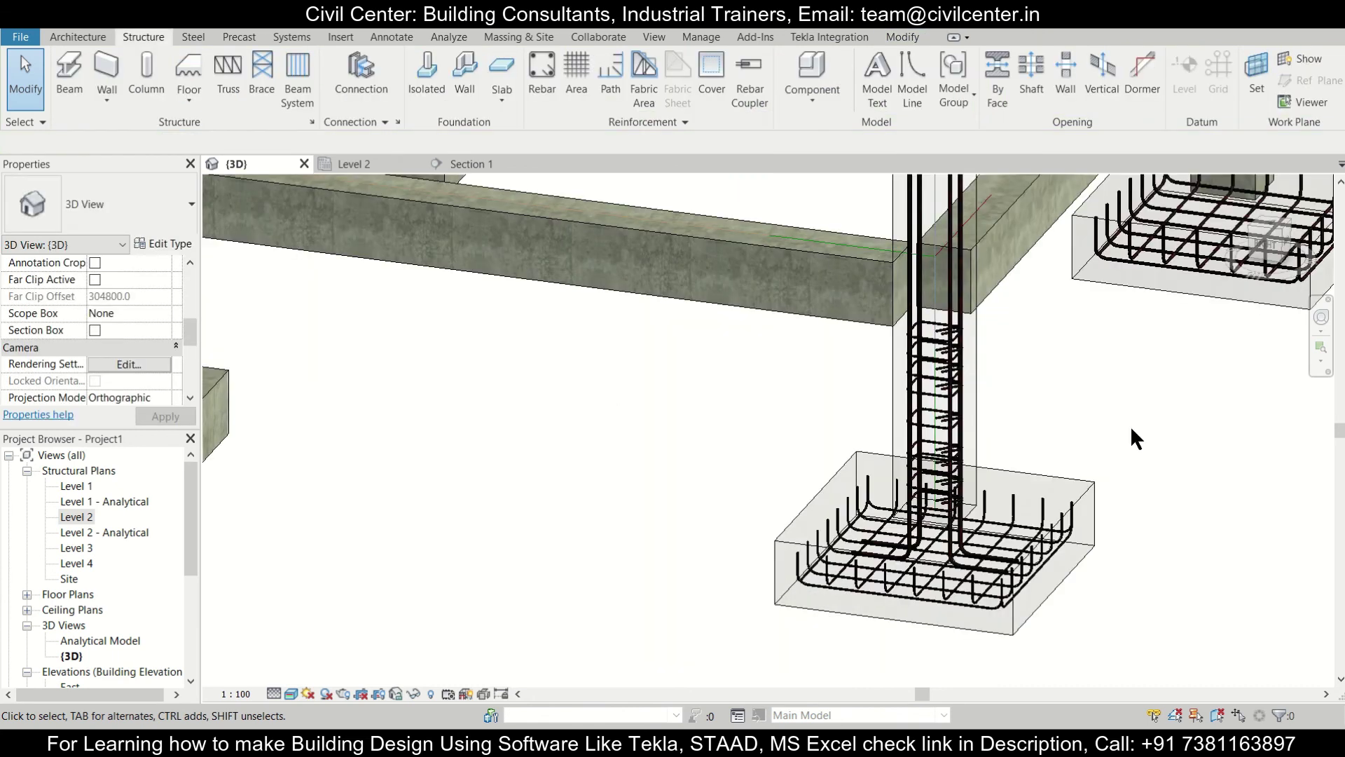
{"action": "scroll", "coordinate": [1131, 426], "scroll_direction": "down", "scroll_amount": 3}
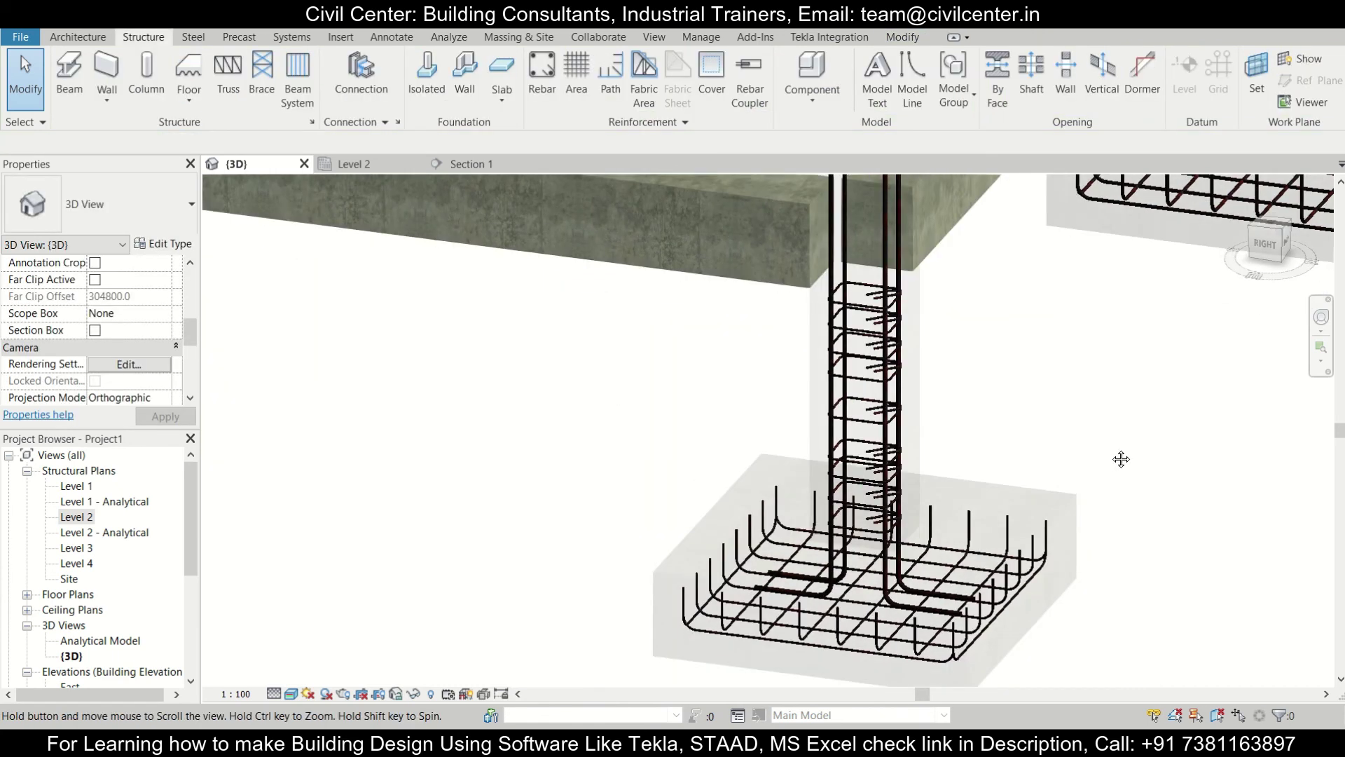
{"action": "scroll", "coordinate": [1117, 457], "scroll_direction": "up", "scroll_amount": 3}
{"action": "scroll", "coordinate": [904, 410], "scroll_direction": "down", "scroll_amount": 3}
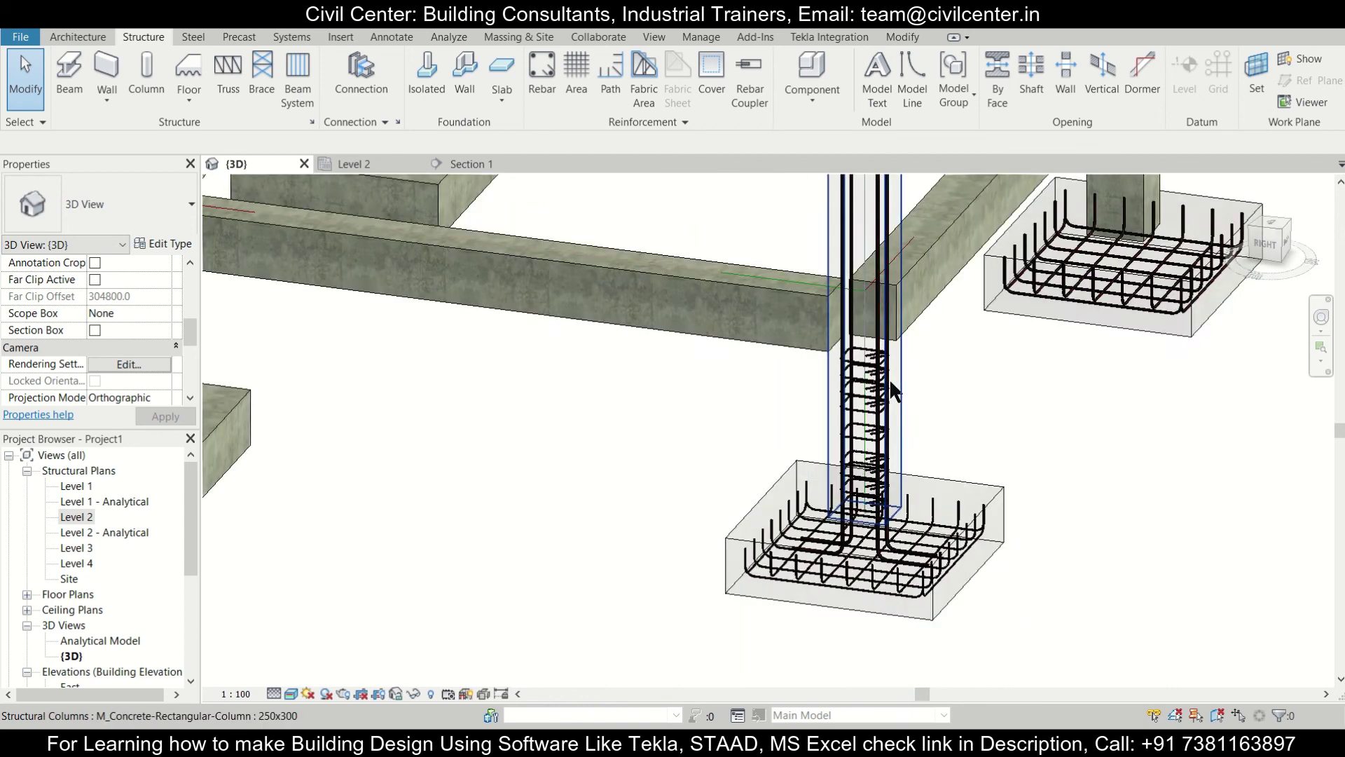
{"action": "scroll", "coordinate": [932, 455], "scroll_direction": "up", "scroll_amount": 3}
{"action": "scroll", "coordinate": [958, 492], "scroll_direction": "down", "scroll_amount": 3}
{"action": "scroll", "coordinate": [741, 460], "scroll_direction": "up", "scroll_amount": 3}
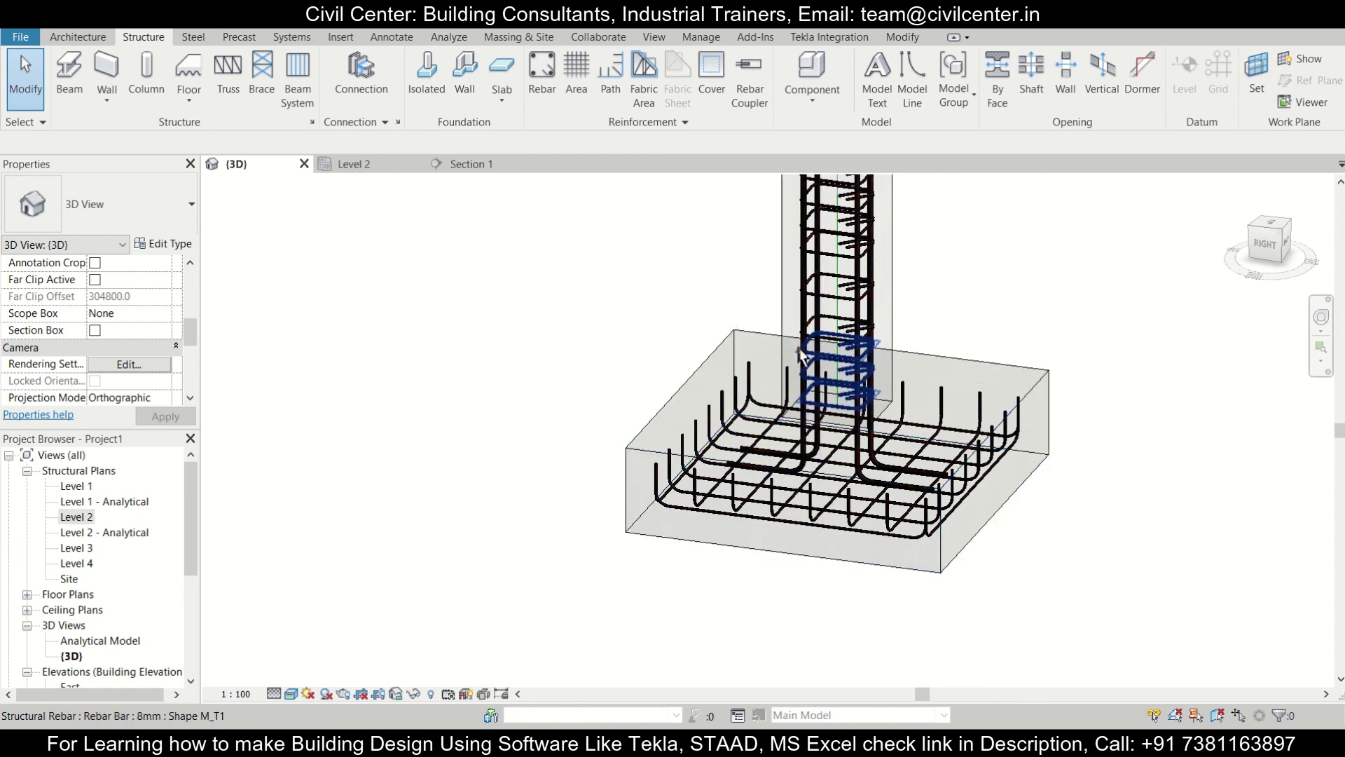
{"action": "scroll", "coordinate": [1048, 318], "scroll_direction": "up", "scroll_amount": 1}
{"action": "scroll", "coordinate": [1035, 315], "scroll_direction": "down", "scroll_amount": 1}
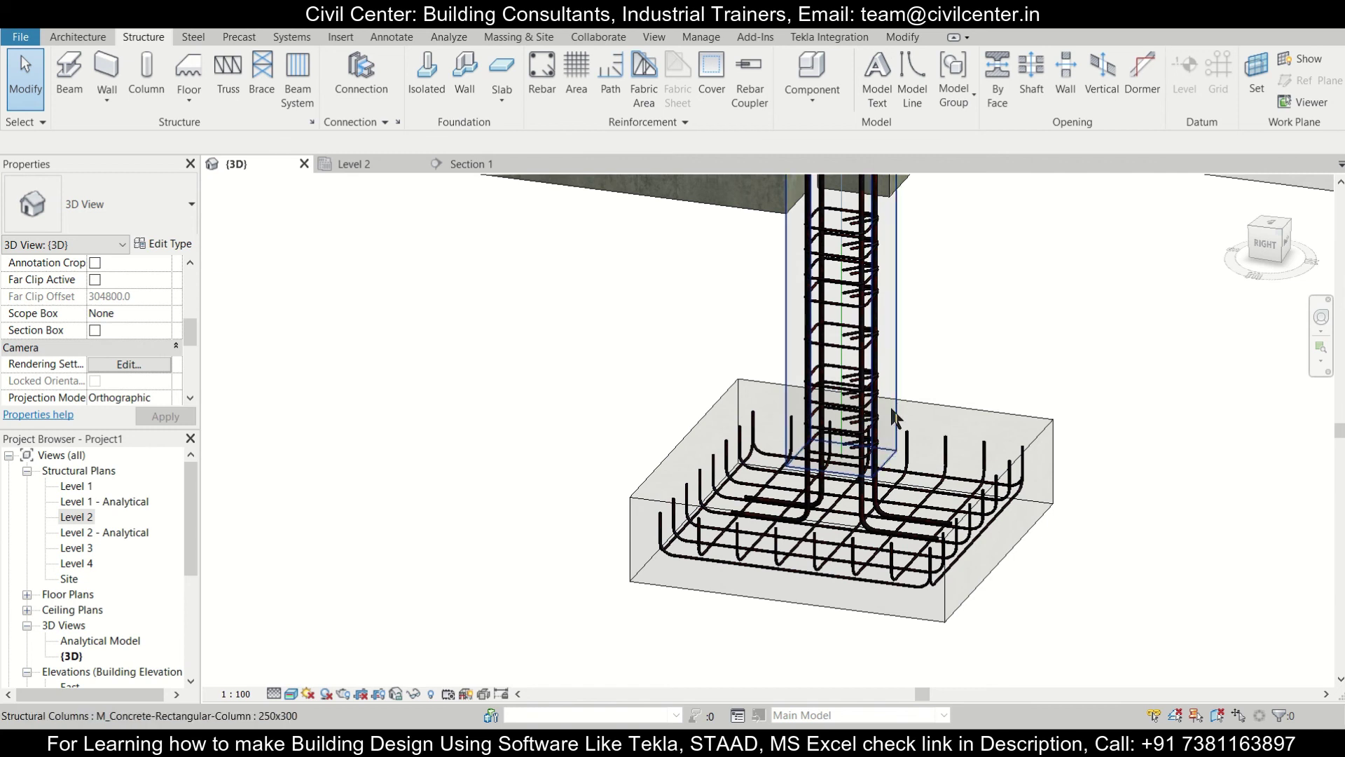
{"action": "scroll", "coordinate": [974, 403], "scroll_direction": "up", "scroll_amount": 2}
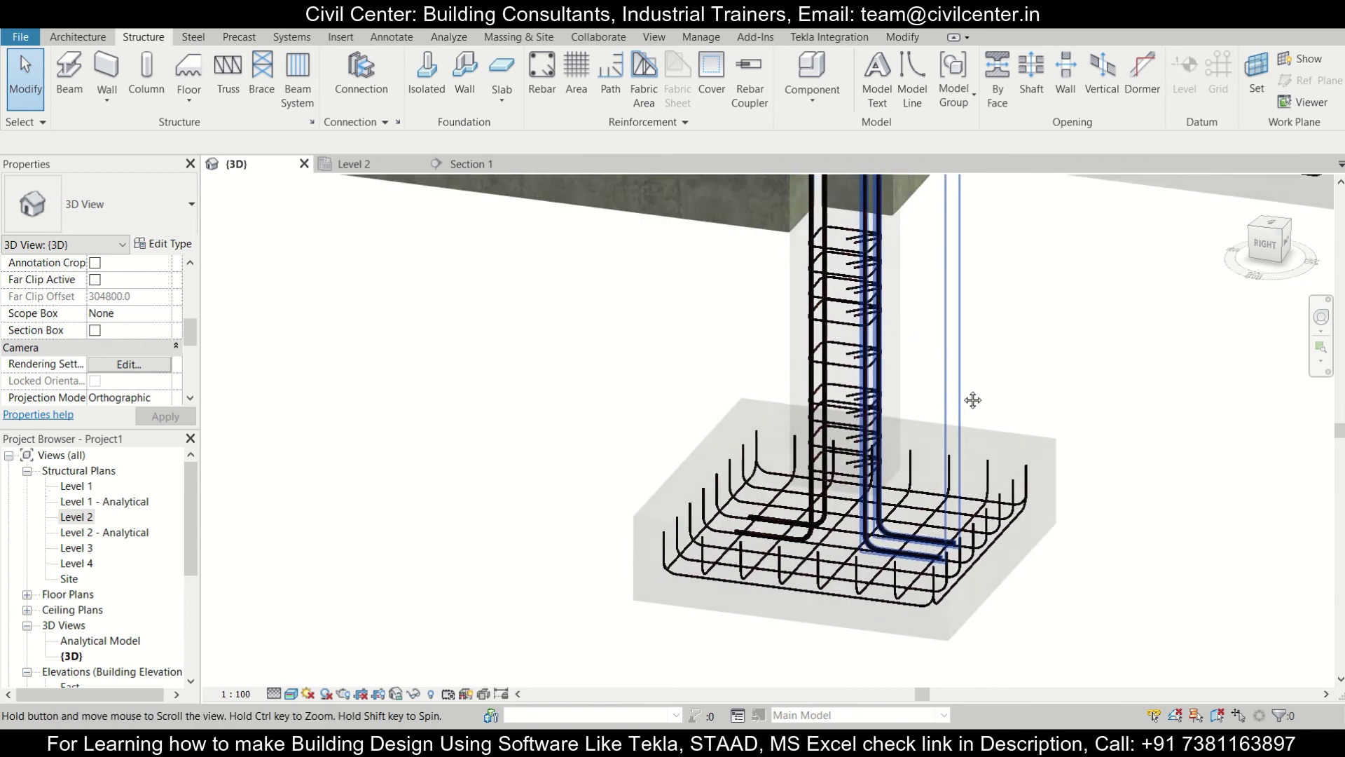
{"action": "middle_click_drag", "start_coordinate": [1023, 442], "coordinate": [989, 363]}
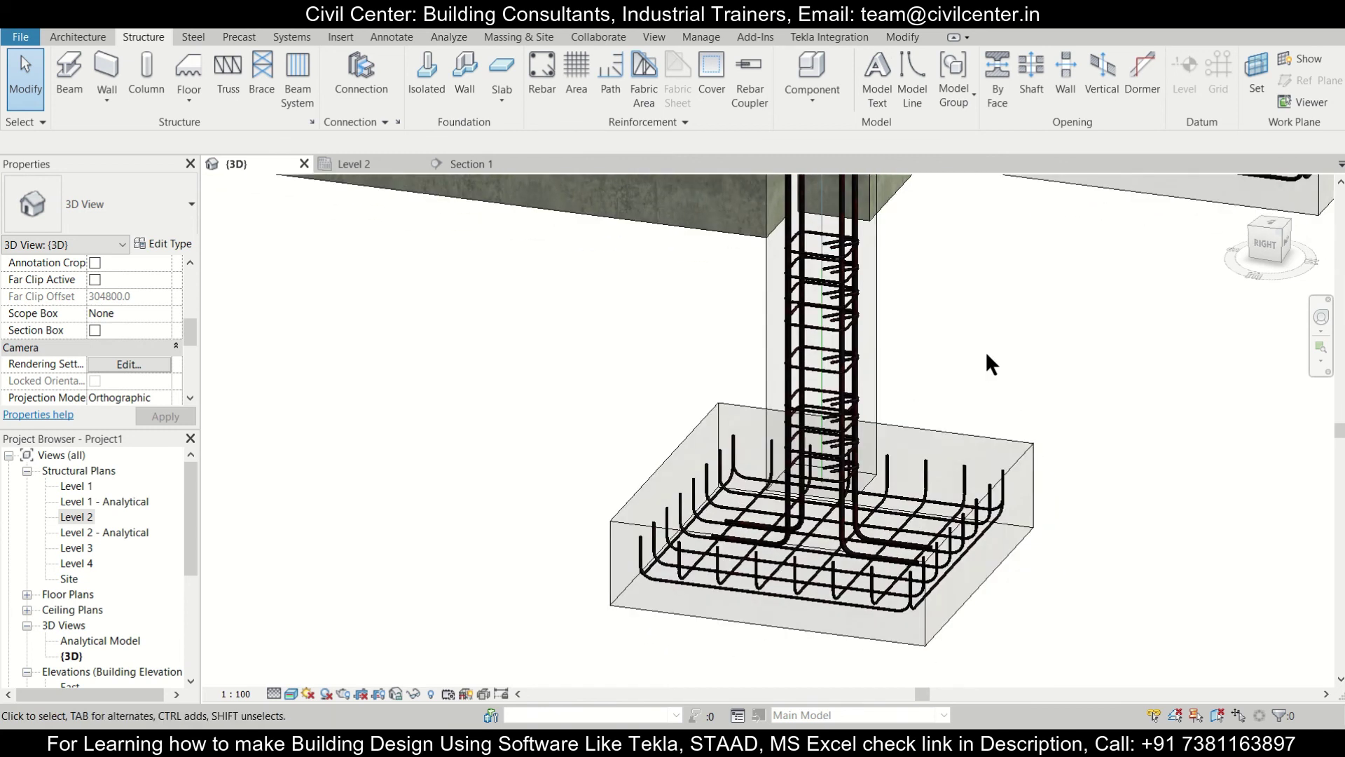